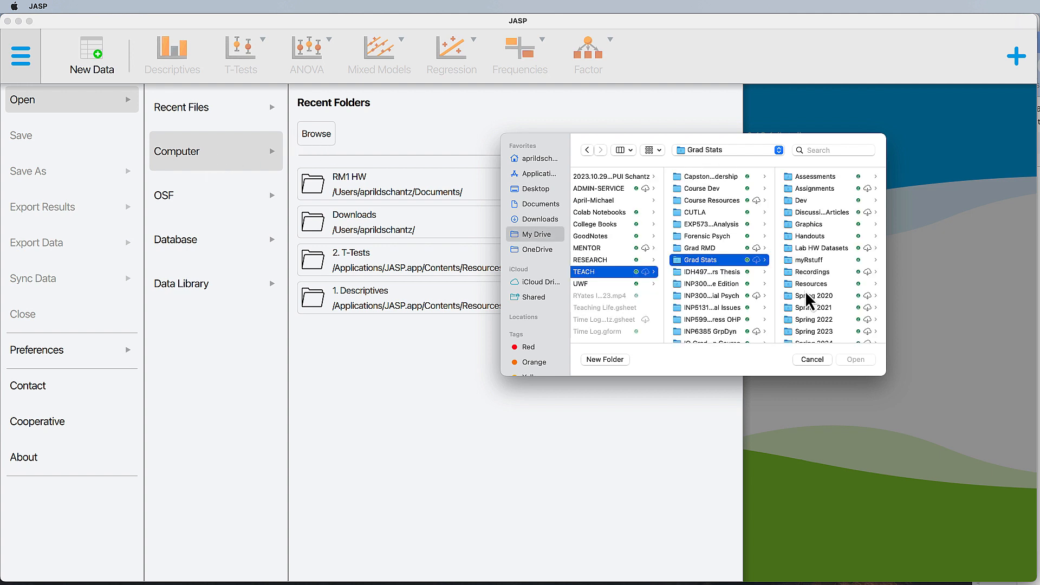
# Open survey_2024Lab1.csv from the Lab1 Working with Data folder inside Spring 2024 > Labs
pyautogui.hscroll(-1, 807, 329)
pyautogui.scroll(-2, 819, 324)
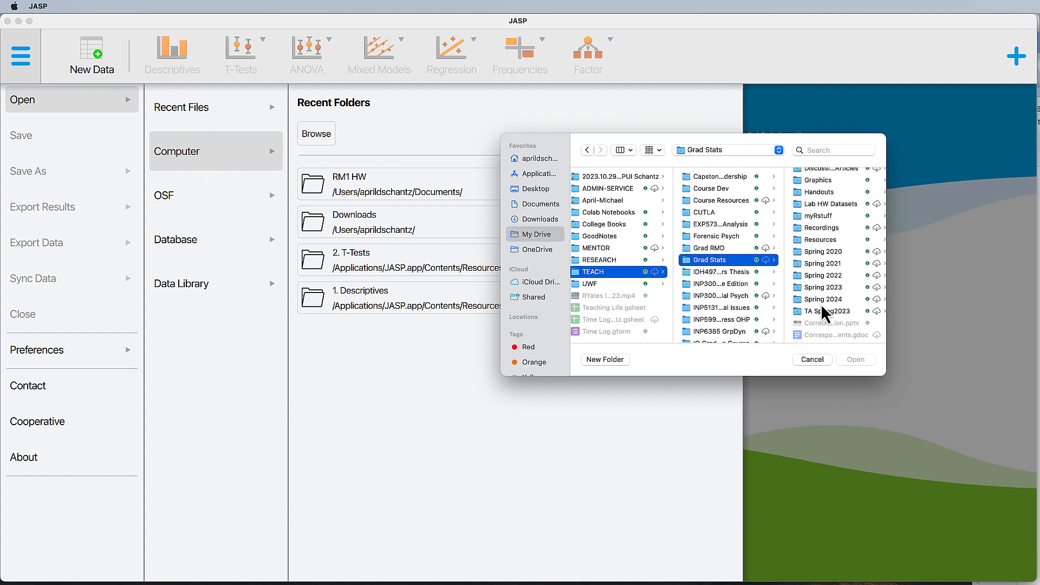
pyautogui.click(821, 301)
pyautogui.click(805, 176)
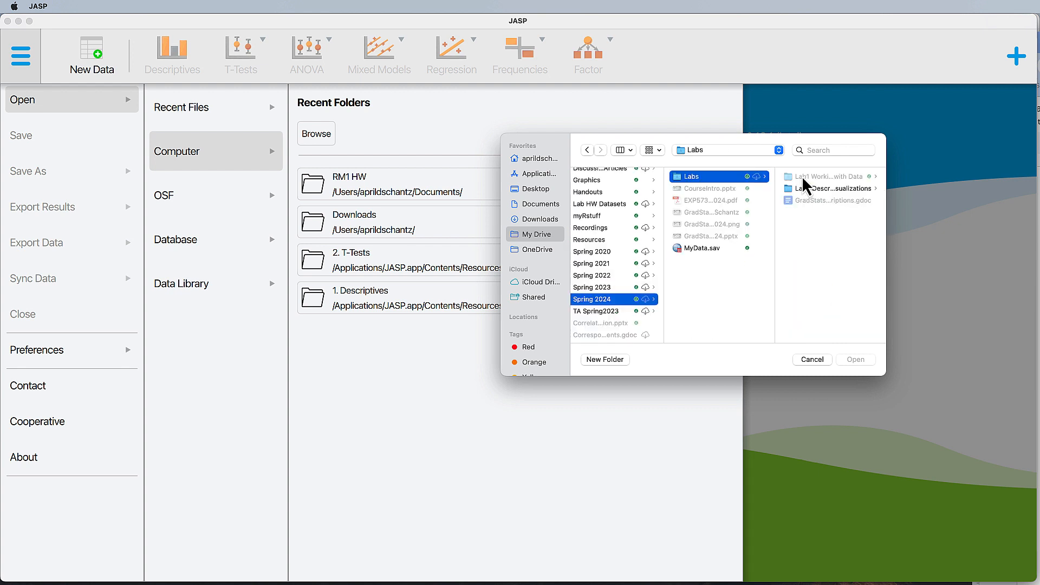
pyautogui.click(815, 178)
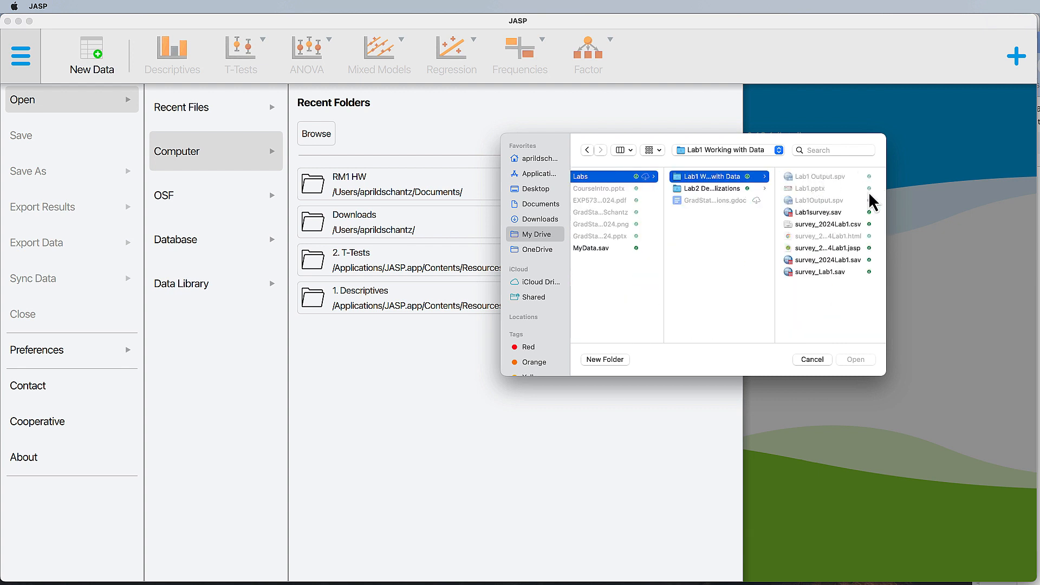
pyautogui.click(829, 225)
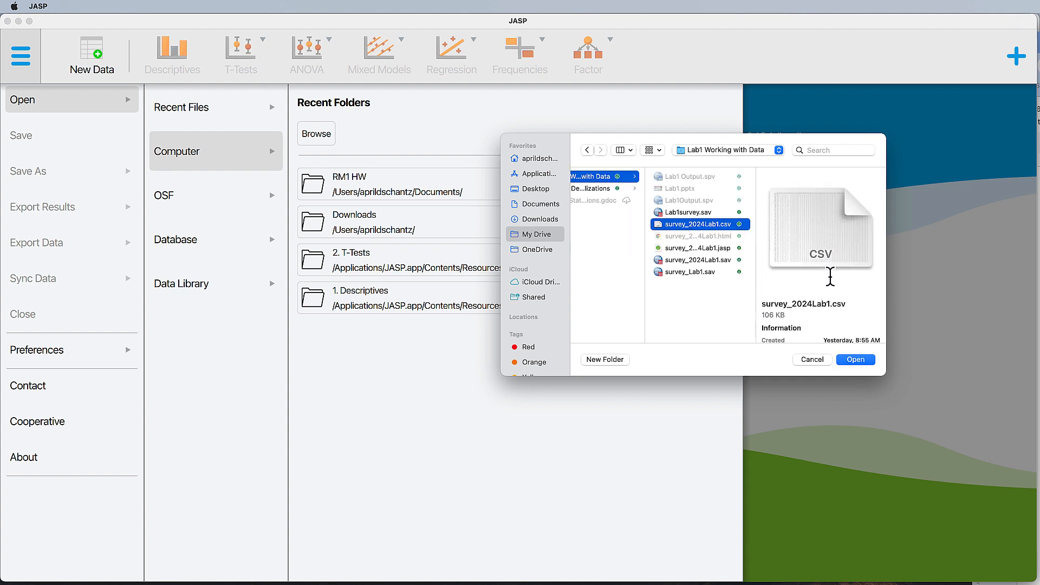
pyautogui.click(859, 362)
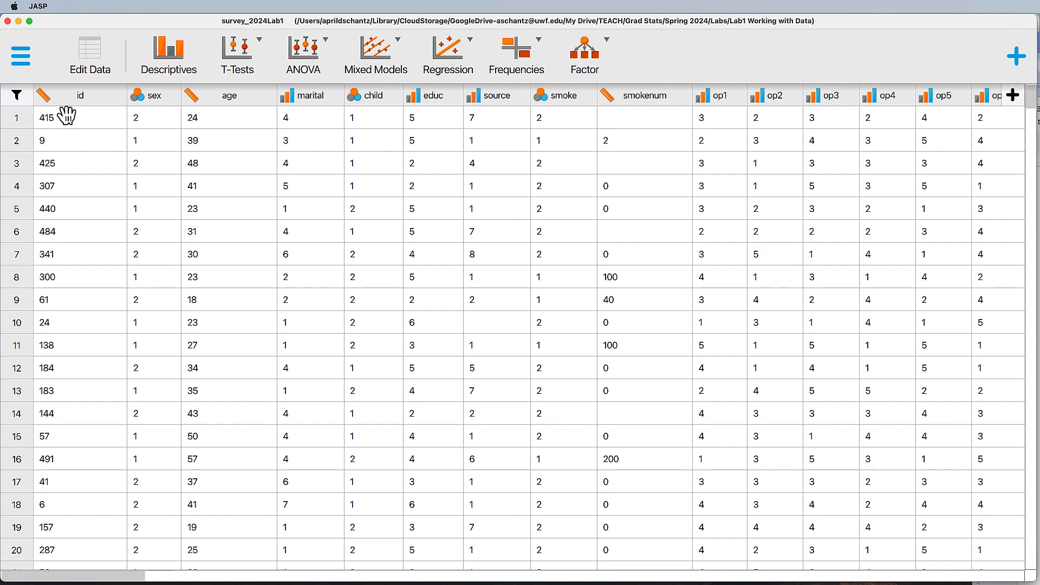
# Switch to survey_codebook.pdf in Adobe Acrobat and examine the coding instructions at the start of the survey.sav variable table
pyautogui.press('super+Tab')
pyautogui.press('super+Tab')
pyautogui.press('super+Tab')
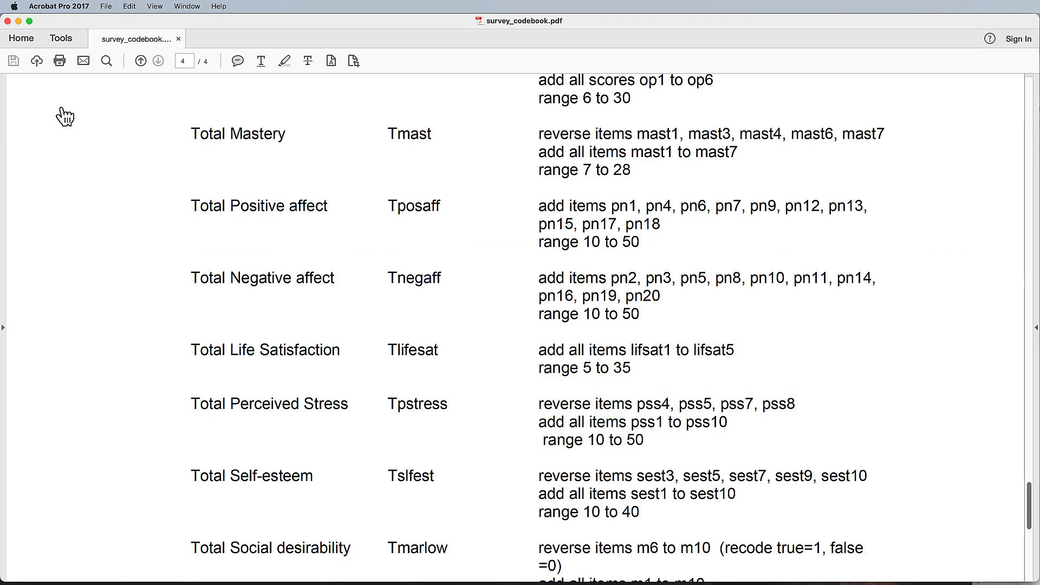
pyautogui.scroll(3, 471, 222)
pyautogui.scroll(10, 470, 216)
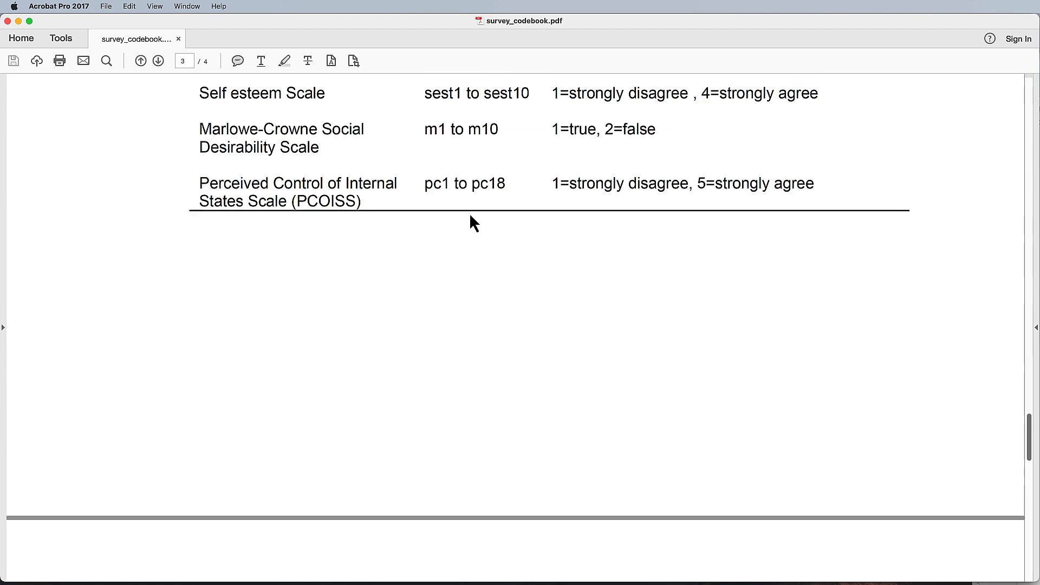
pyautogui.scroll(5, 469, 213)
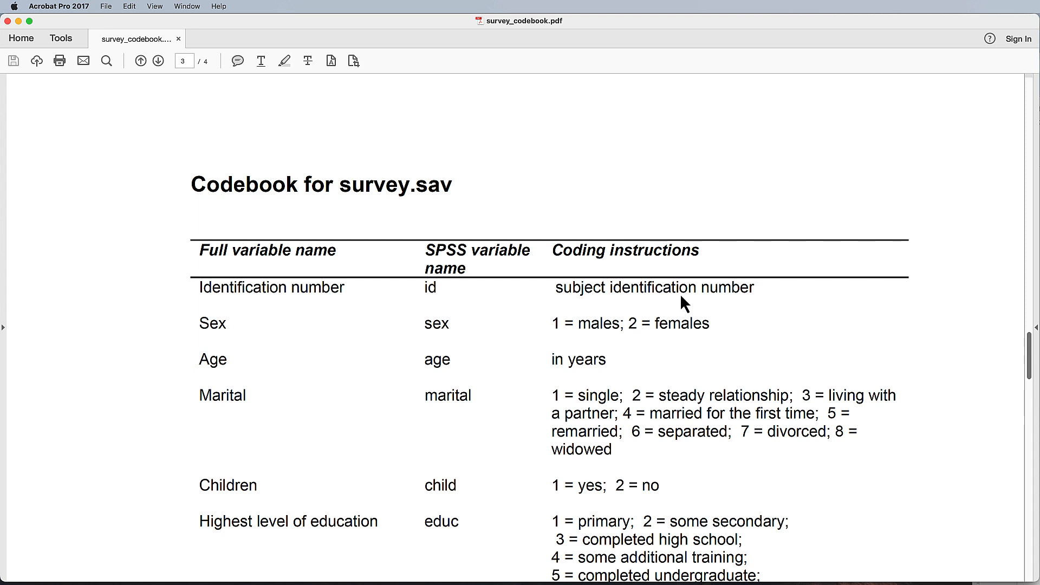
# Switch back to JASP and change the column type of the id and marital variables to Nominal
pyautogui.press('super+Tab')
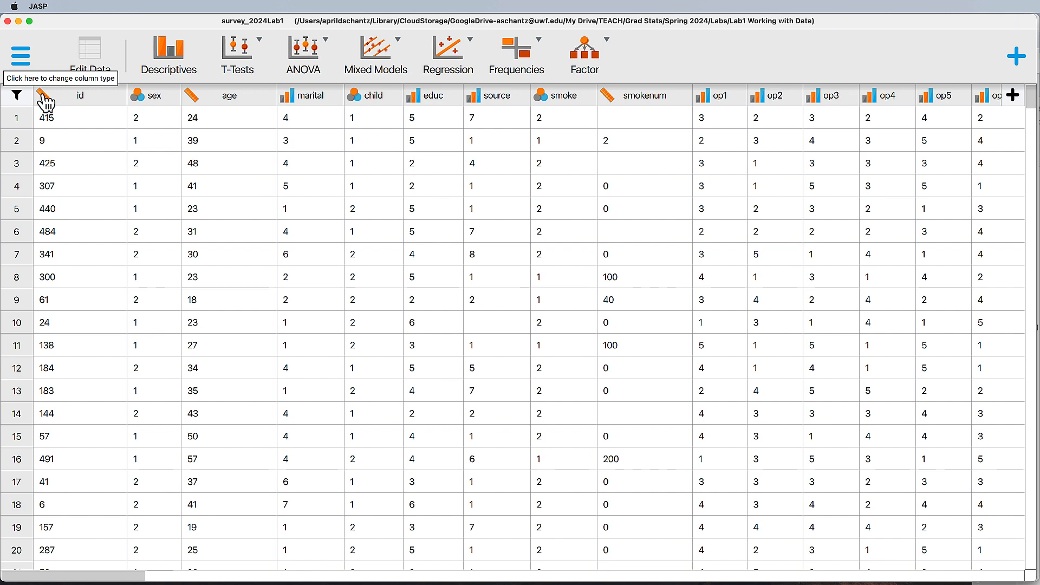
pyautogui.click(44, 95)
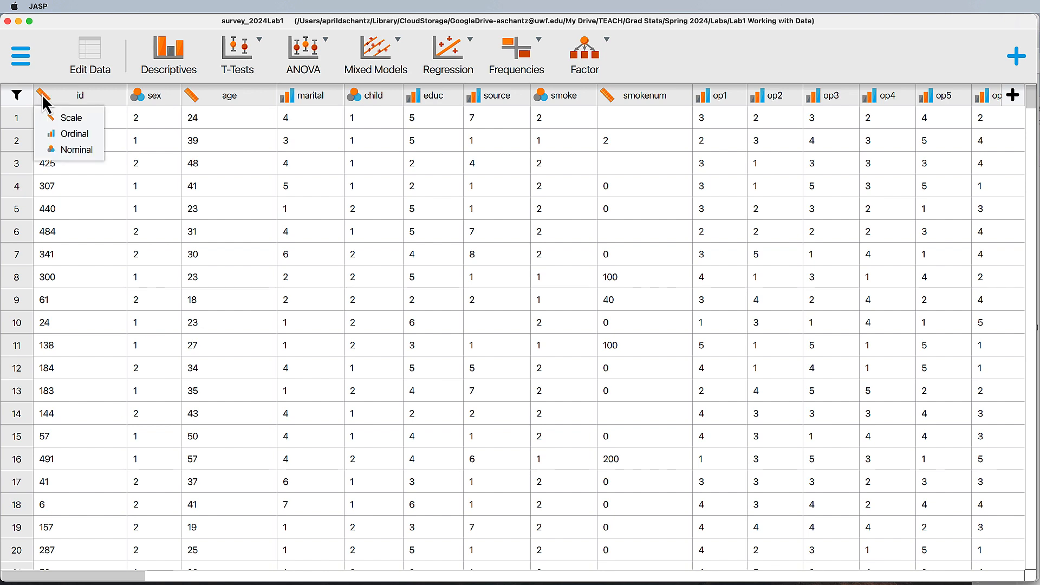
pyautogui.click(60, 149)
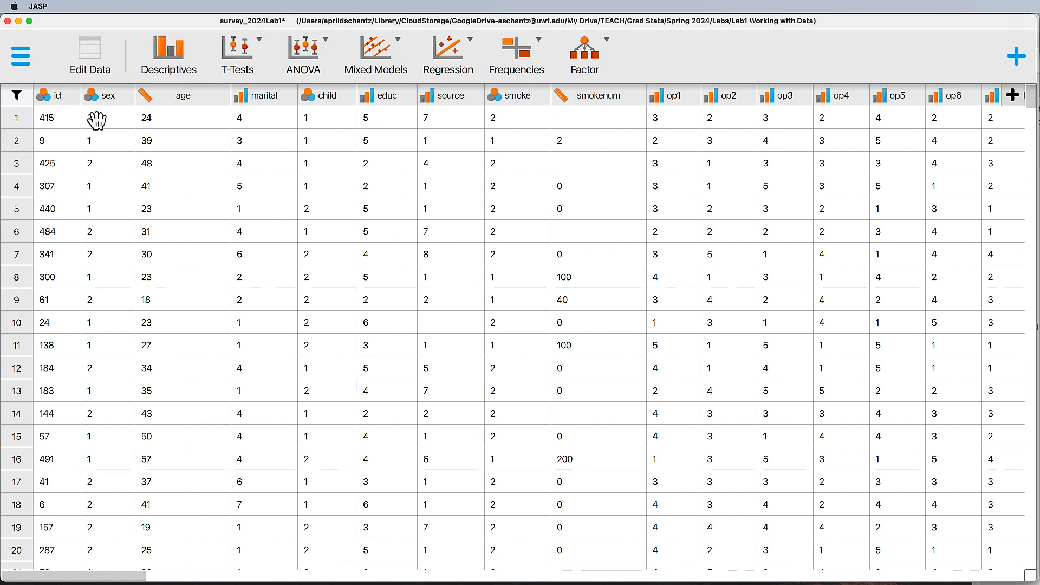
pyautogui.click(242, 97)
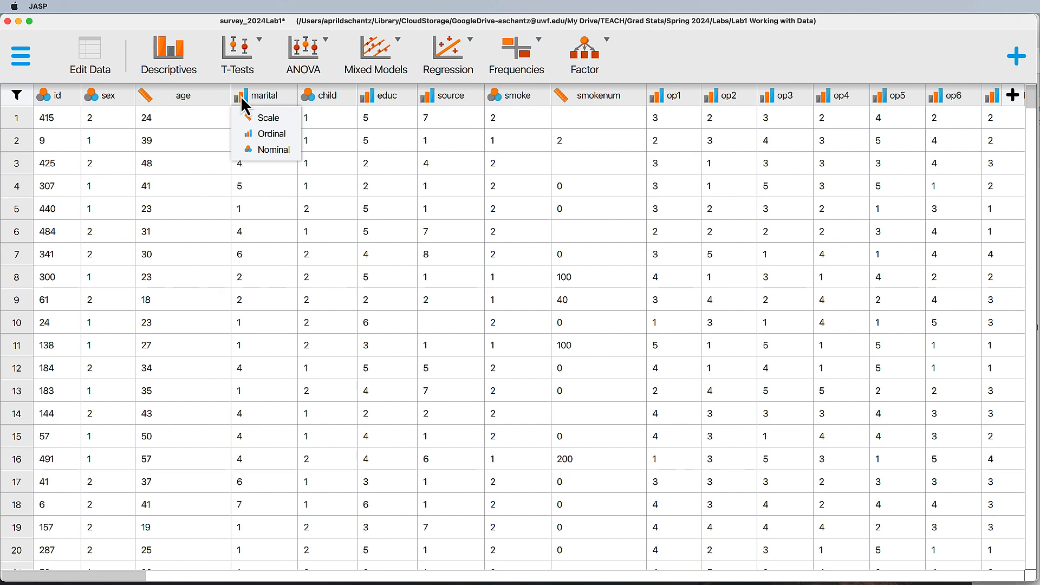
pyautogui.click(250, 152)
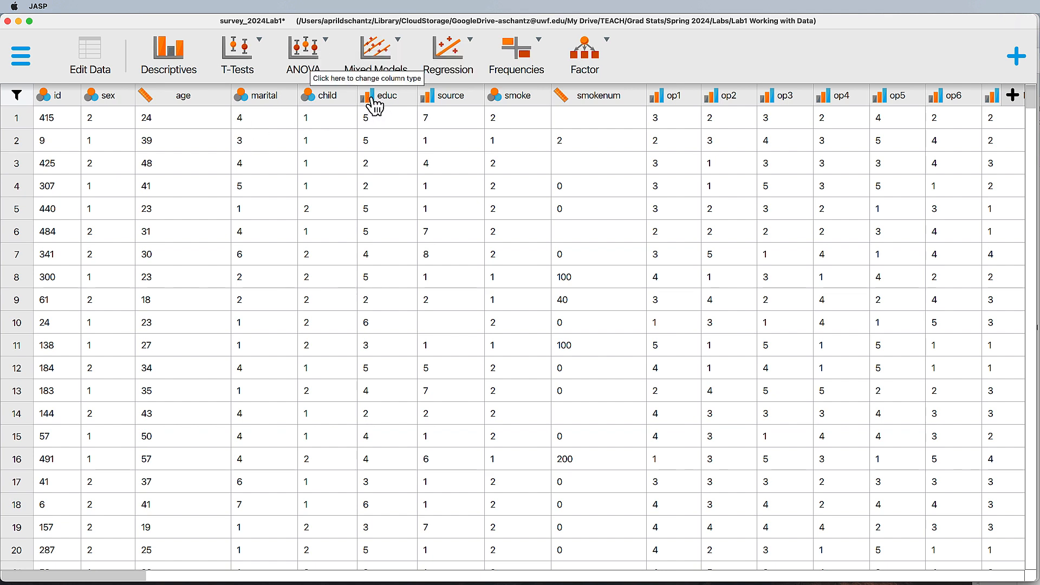
# Check the educ coding in the Acrobat codebook, highlighting its categories, and change the educ column type to Nominal in JASP
pyautogui.press('super+Tab')
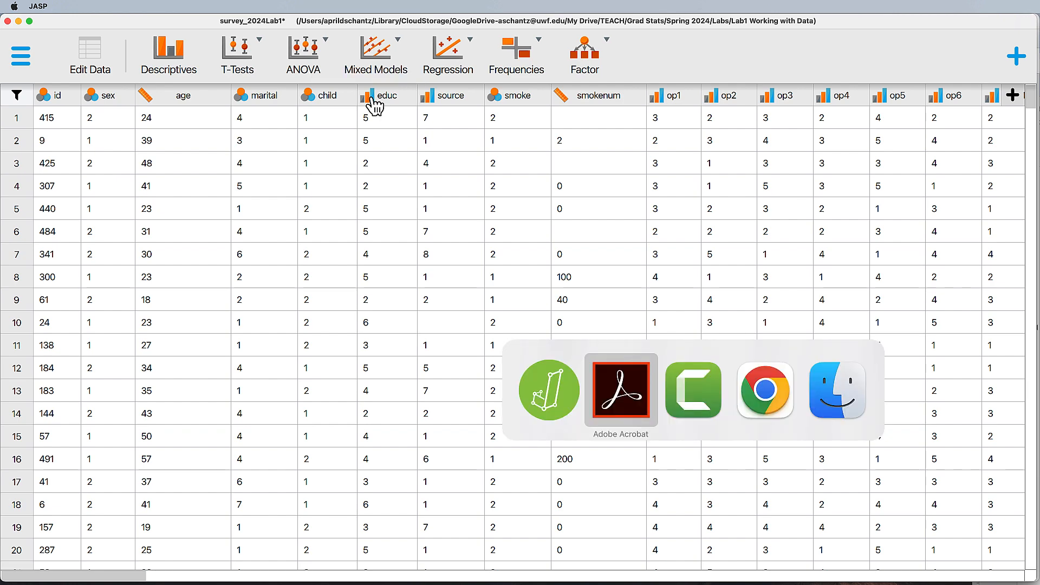
pyautogui.scroll(-5, 575, 292)
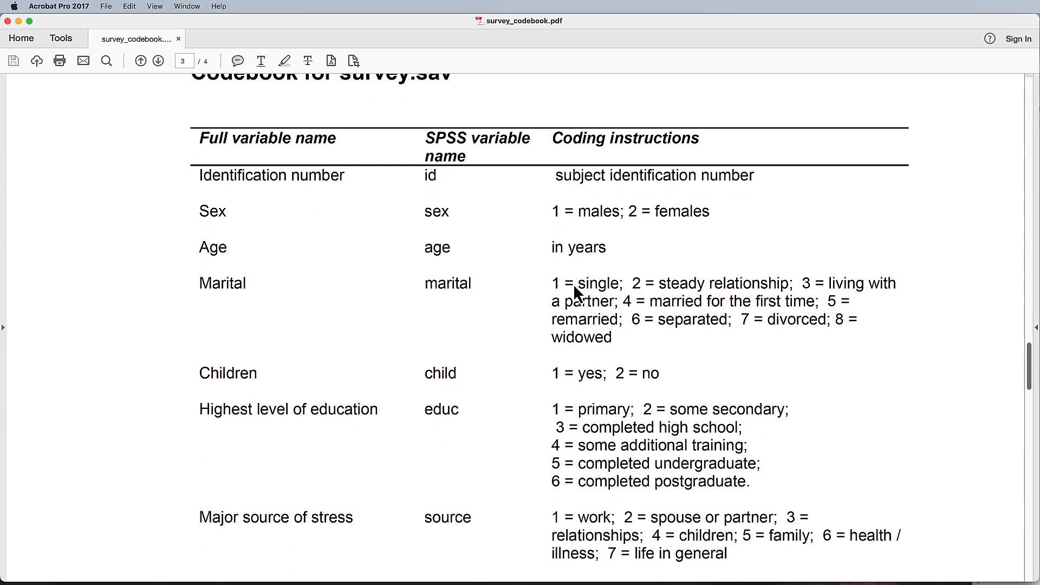
pyautogui.scroll(-1, 574, 287)
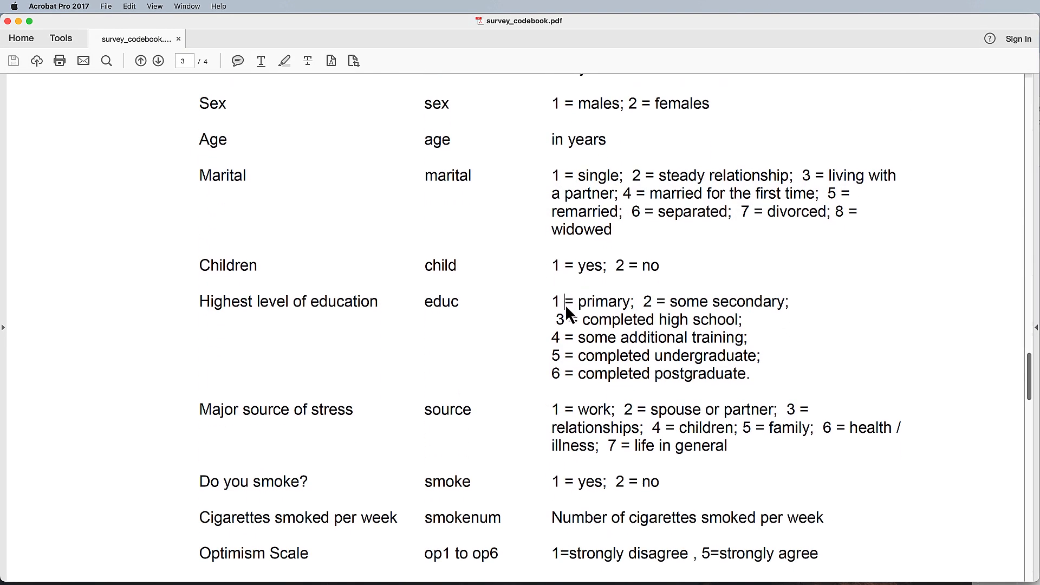
pyautogui.moveTo(564, 304); pyautogui.dragTo(740, 378)
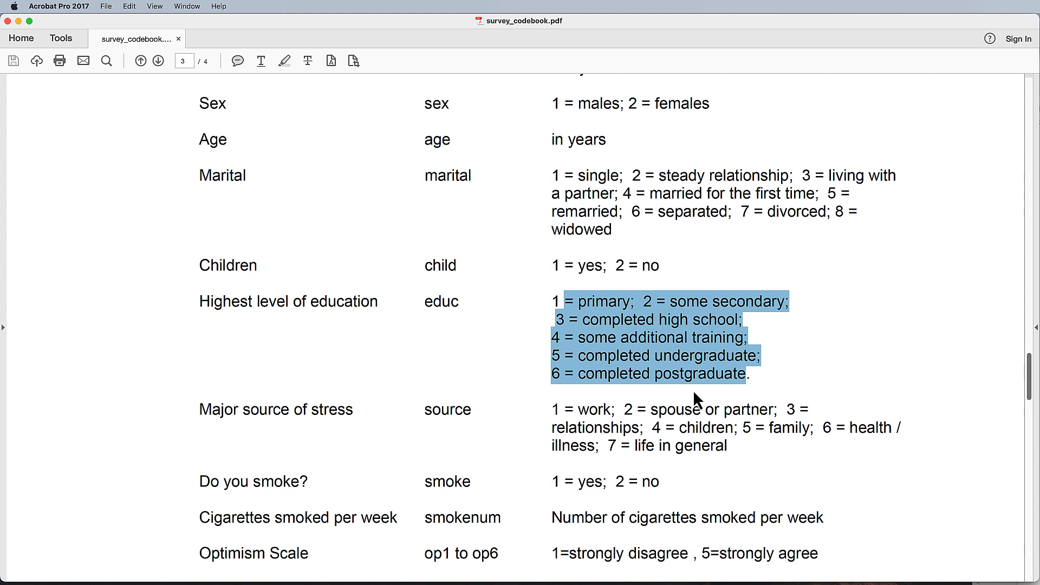
pyautogui.press('super+Tab')
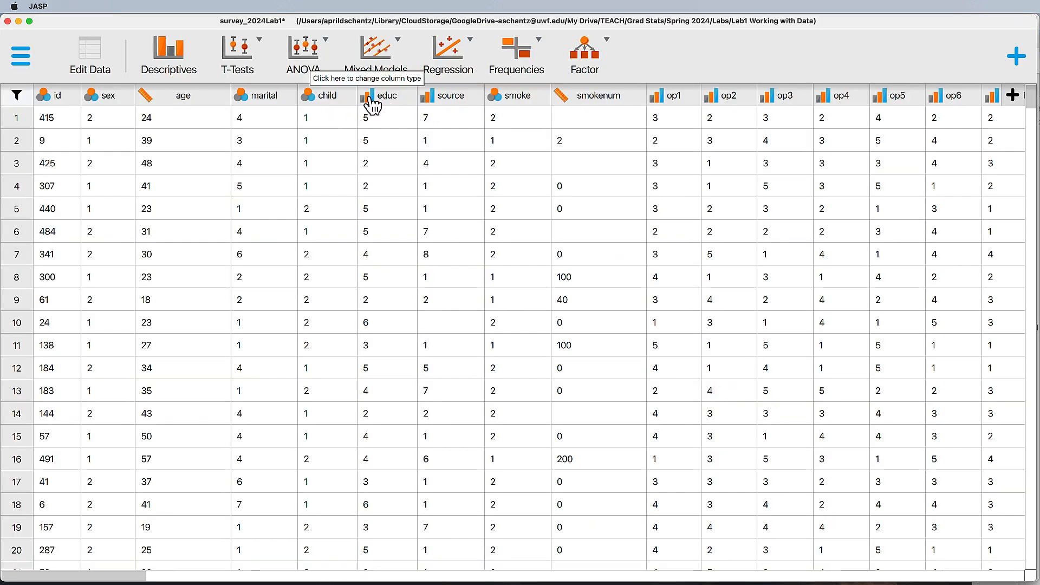
pyautogui.click(372, 101)
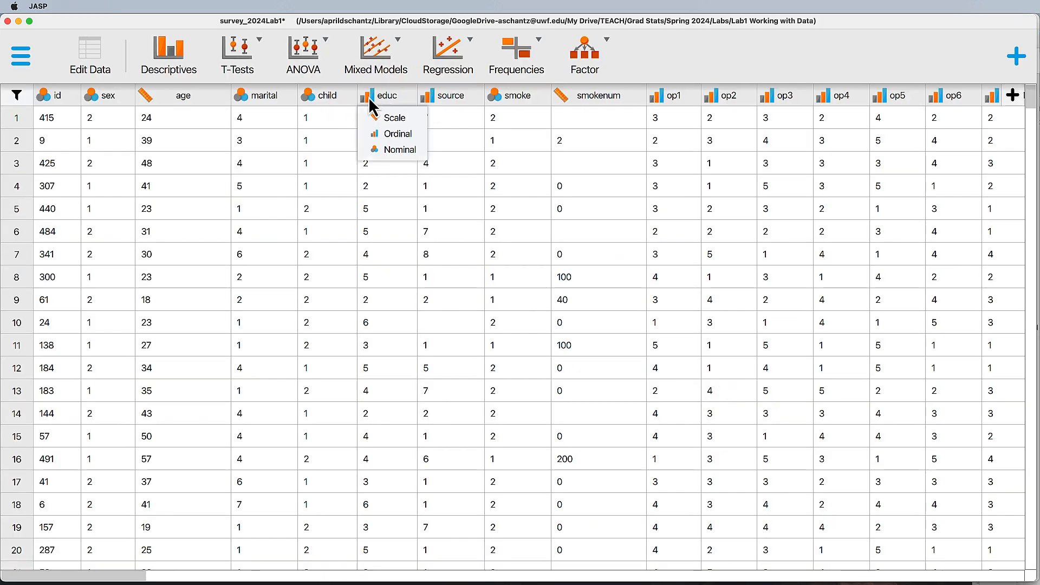
pyautogui.click(388, 151)
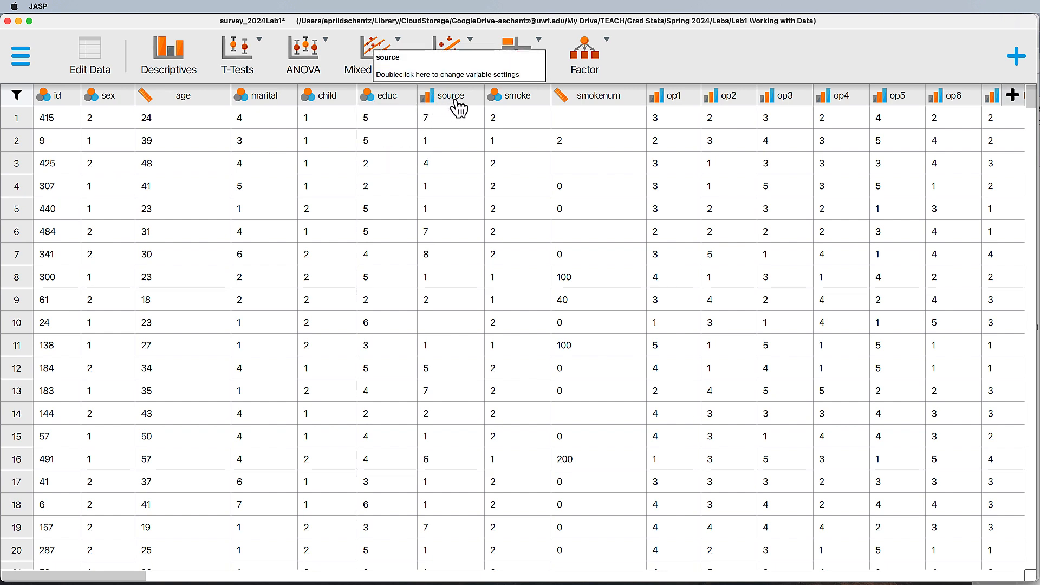
# Check the major source of stress coding in the Acrobat codebook and set the source column type to Nominal in JASP
pyautogui.press('super+Tab')
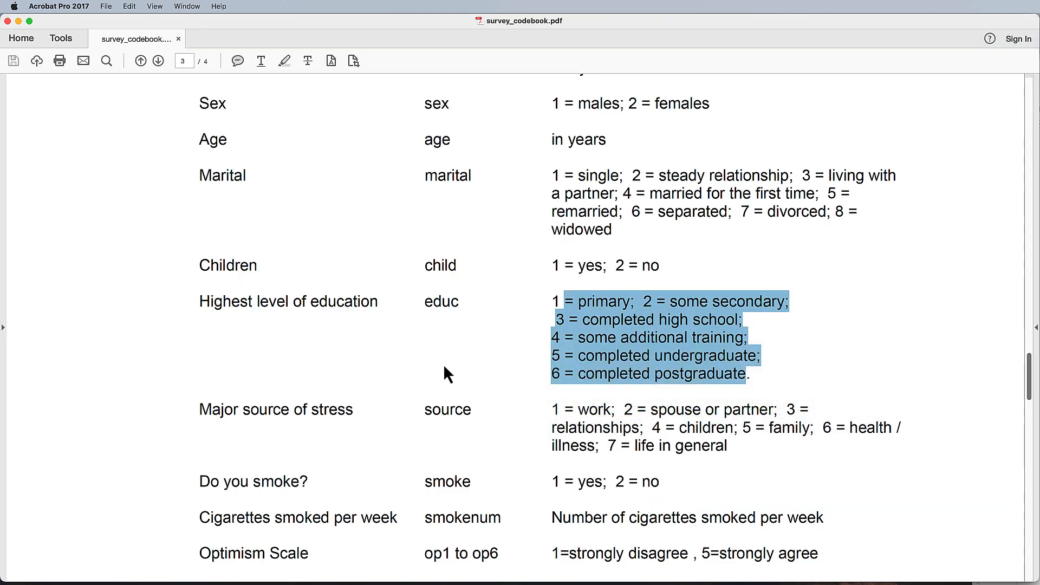
pyautogui.scroll(-2, 556, 382)
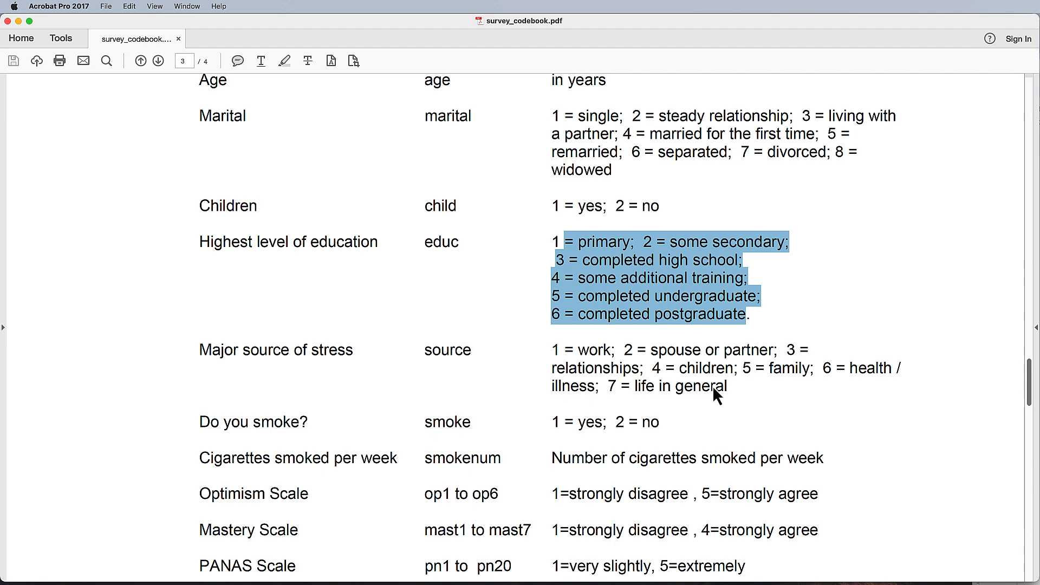
pyautogui.press('super+Tab')
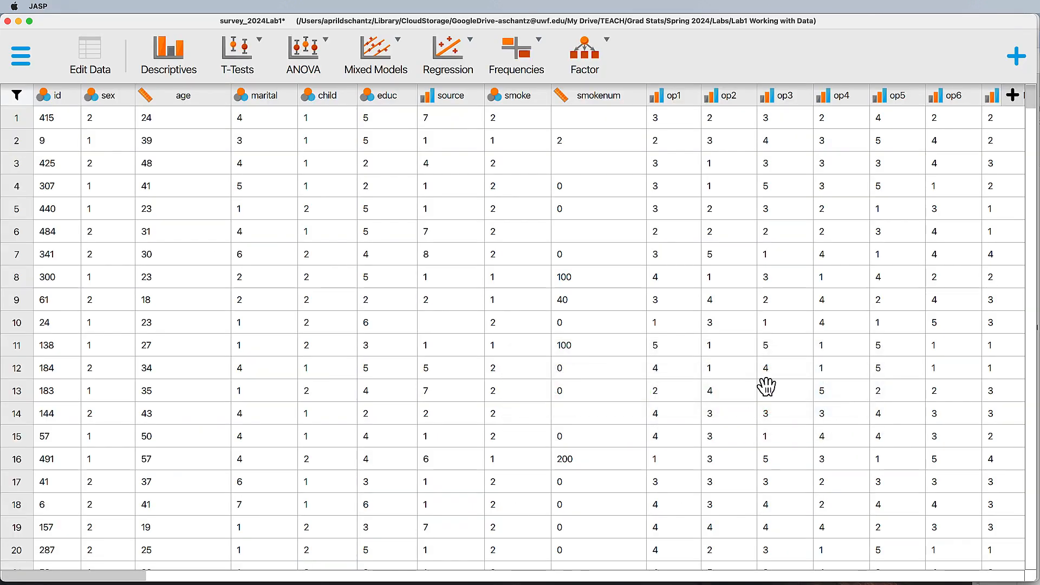
pyautogui.click(428, 97)
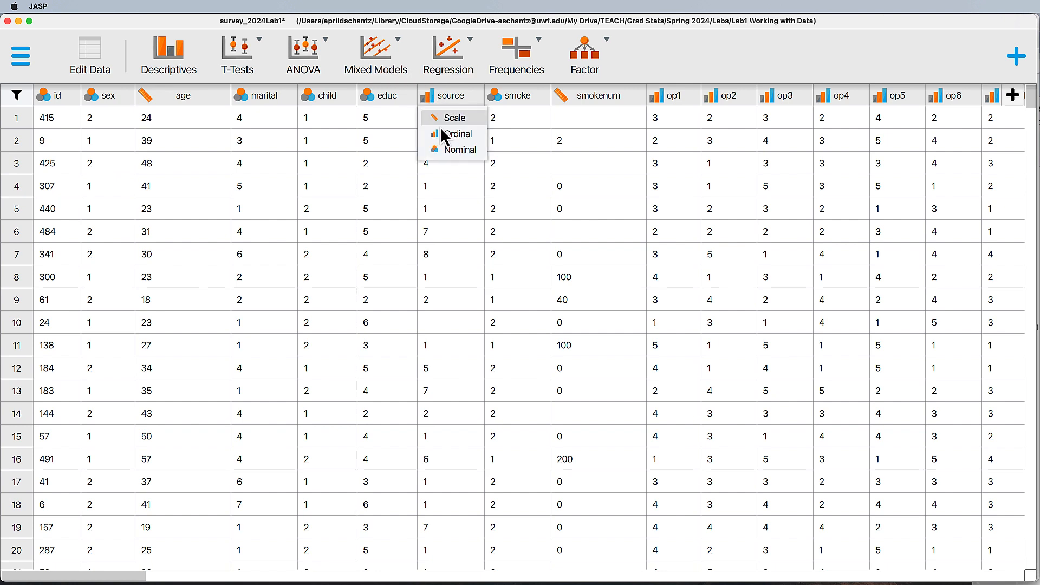
pyautogui.click(449, 151)
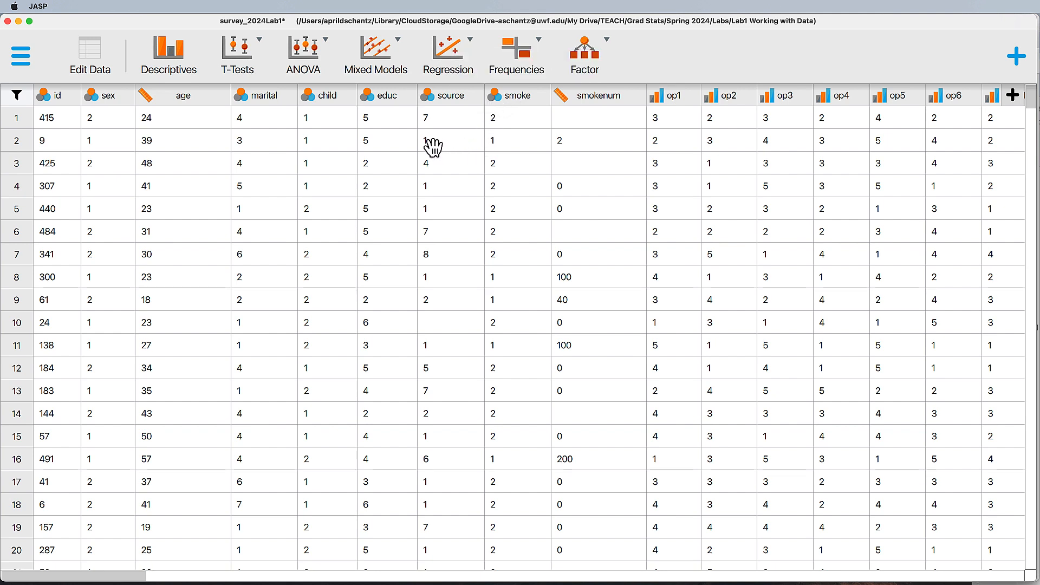
# Look up the sex coding in the Acrobat codebook and label value 1 of the sex variable "males" in JASP
pyautogui.doubleClick(111, 99)
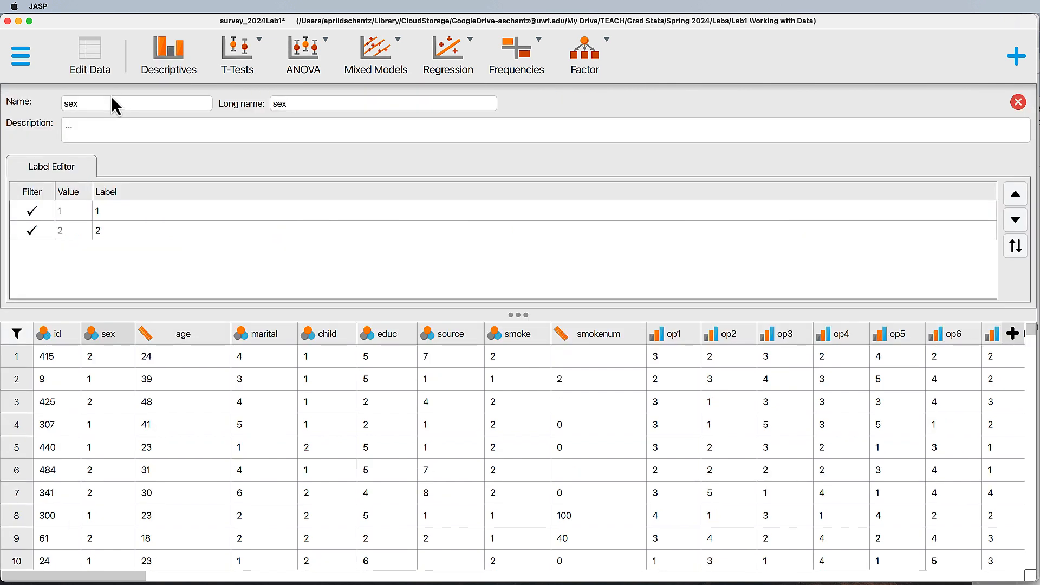
pyautogui.click(114, 214)
pyautogui.press('super+Tab')
pyautogui.scroll(5, 557, 264)
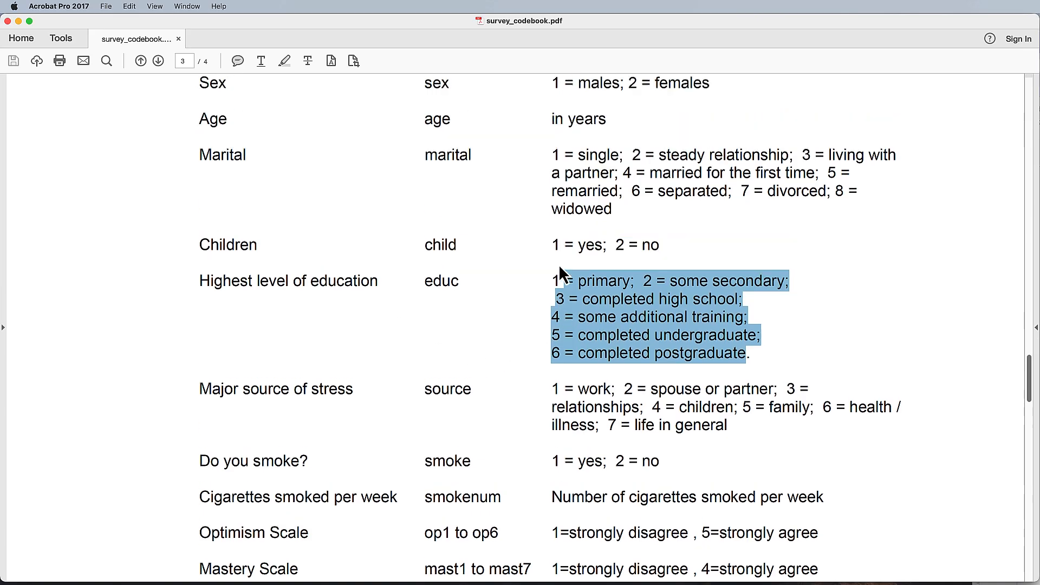
pyautogui.moveTo(561, 197); pyautogui.dragTo(683, 200)
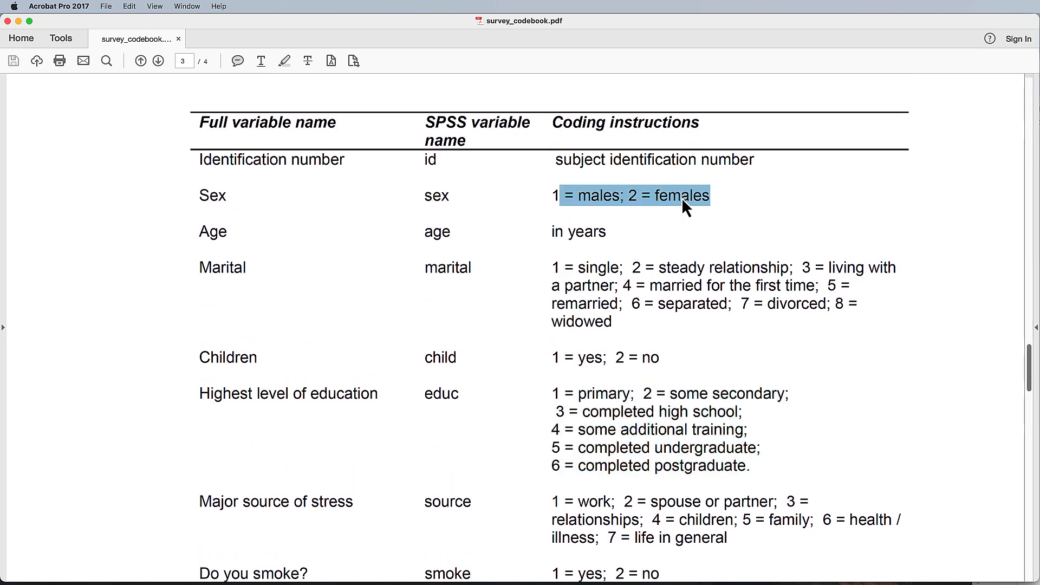
pyautogui.press('super+Tab')
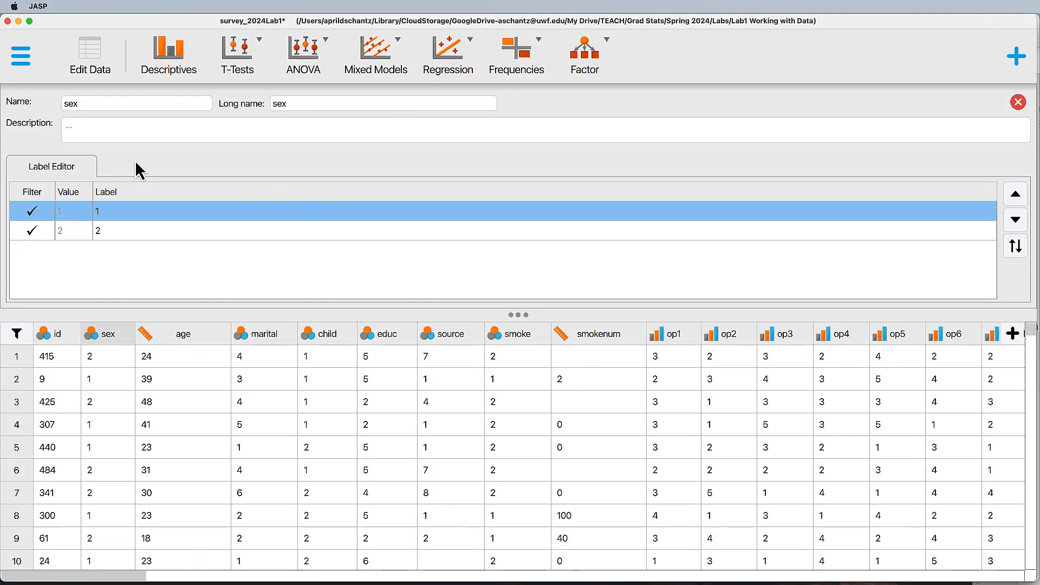
pyautogui.doubleClick(120, 218)
pyautogui.doubleClick(120, 219)
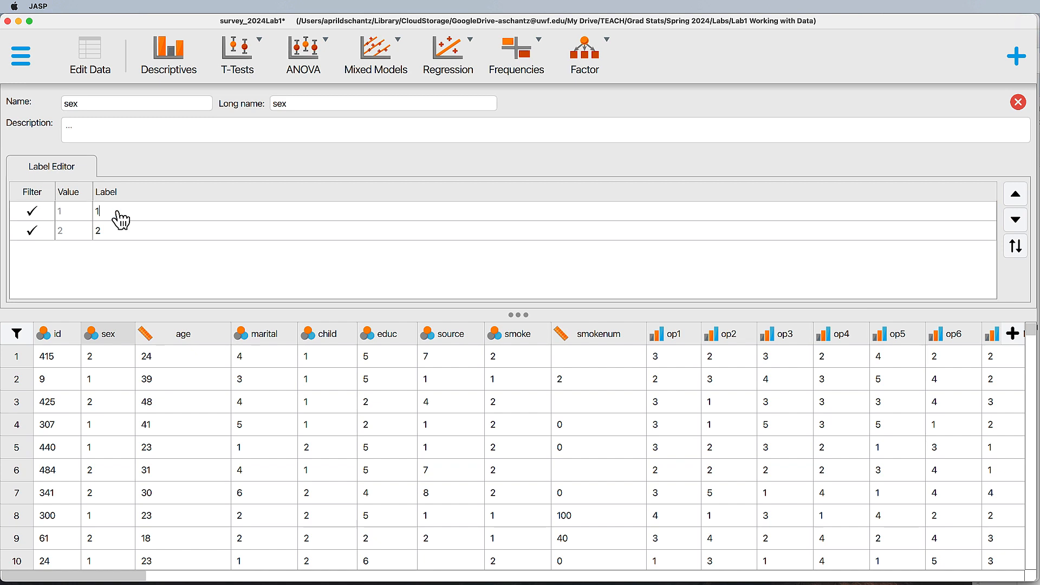
pyautogui.press('BackSpace')
pyautogui.press('Return')
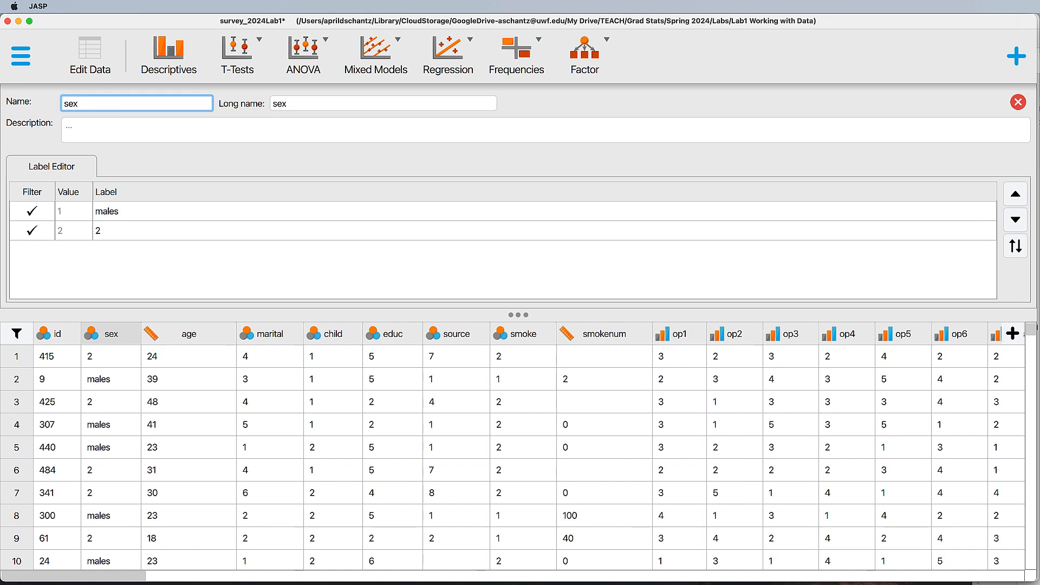
# Label value 2 of the sex variable "females" and close its variable settings
pyautogui.doubleClick(117, 232)
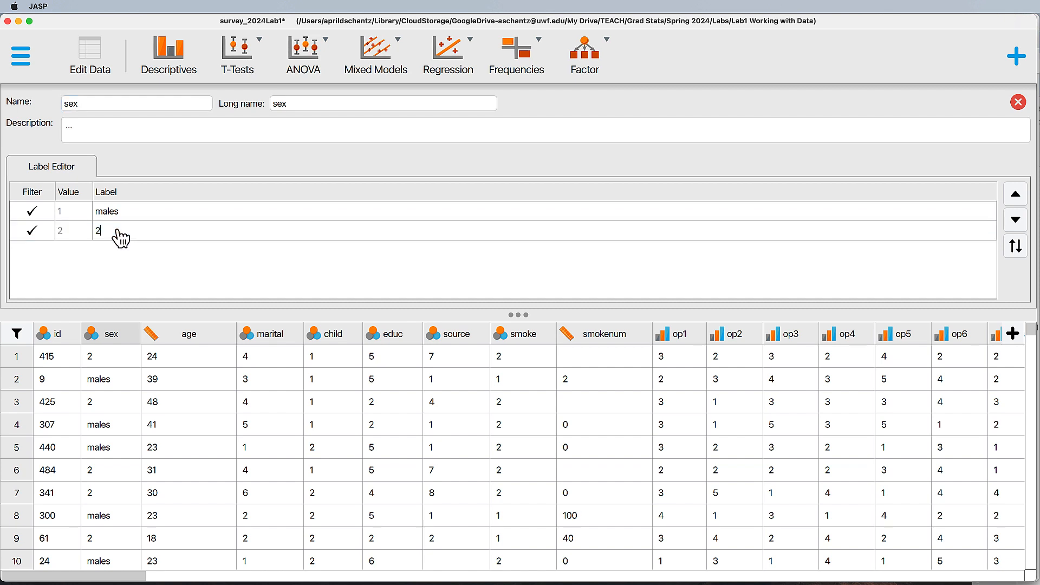
pyautogui.press('BackSpace')
pyautogui.press('Return')
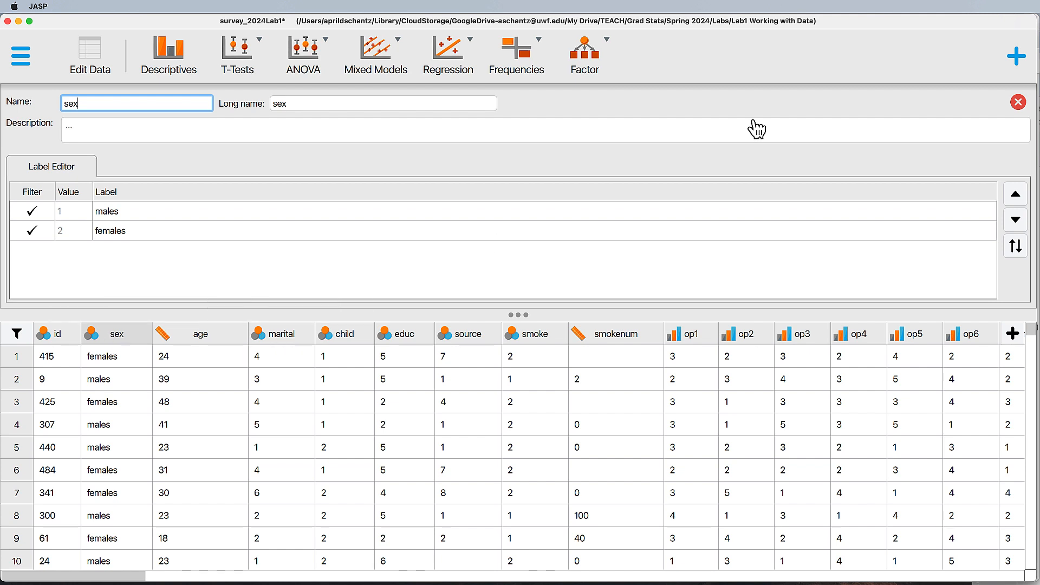
pyautogui.click(1018, 102)
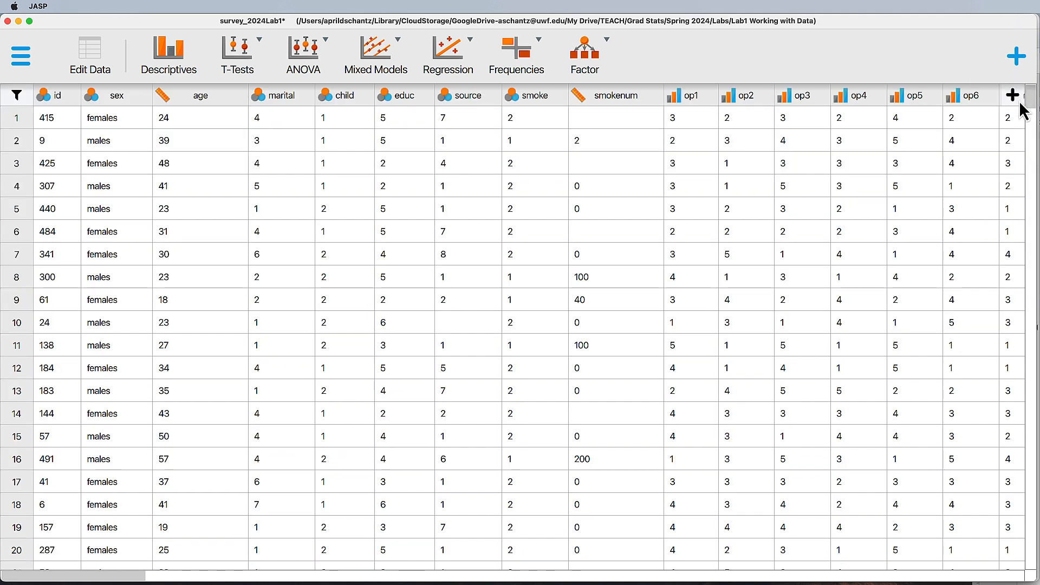
# Label values 1 to 3 of the marital variable "single", "steady relationship" and "living w partner"
pyautogui.doubleClick(279, 99)
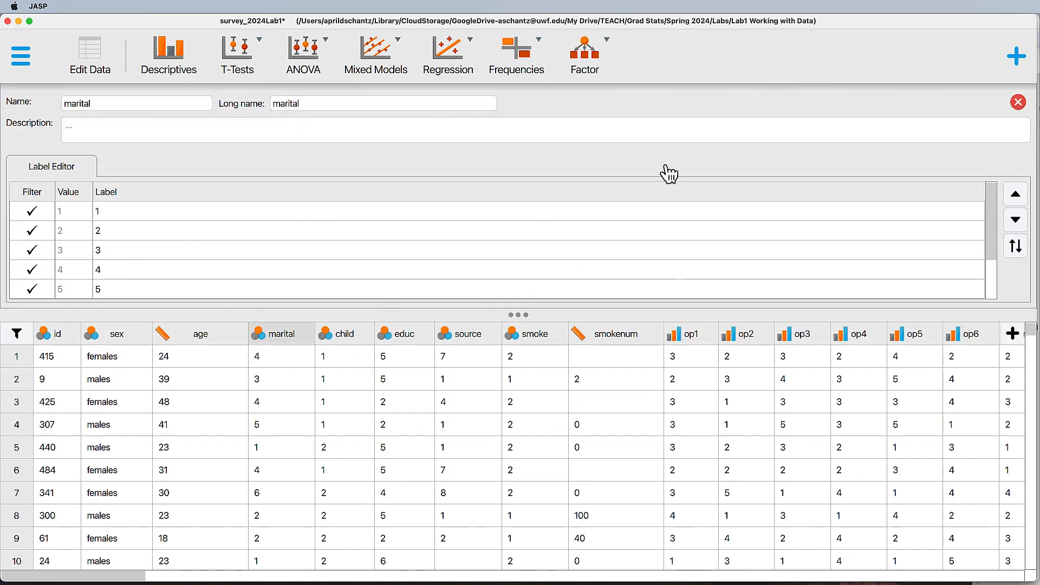
pyautogui.scroll(-3, 228, 256)
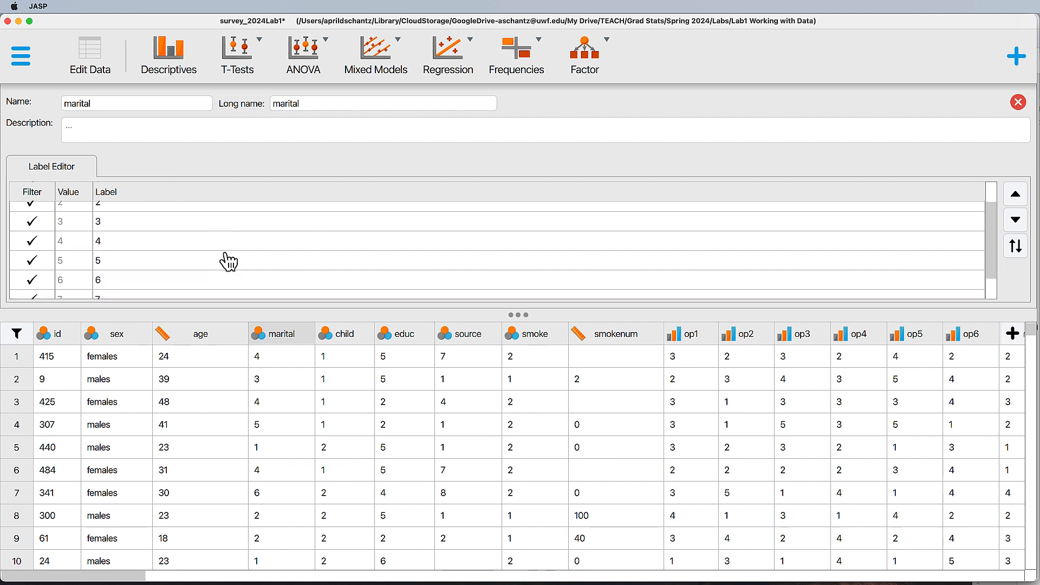
pyautogui.scroll(3, 234, 254)
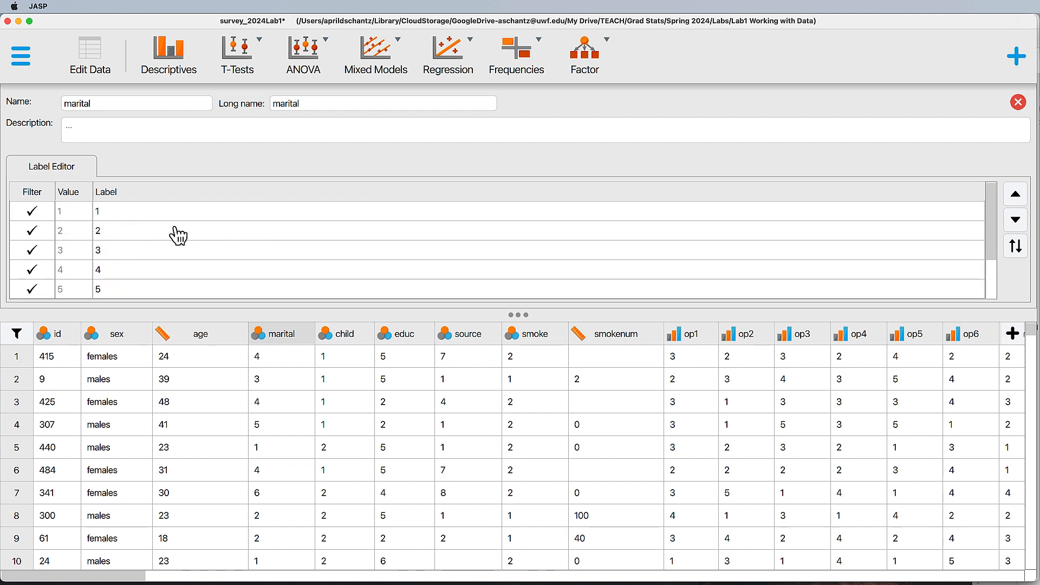
pyautogui.scroll(-3, 176, 233)
pyautogui.scroll(3, 183, 234)
pyautogui.write('single')
pyautogui.press('Tab')
pyautogui.press('Tab')
pyautogui.click(97, 233)
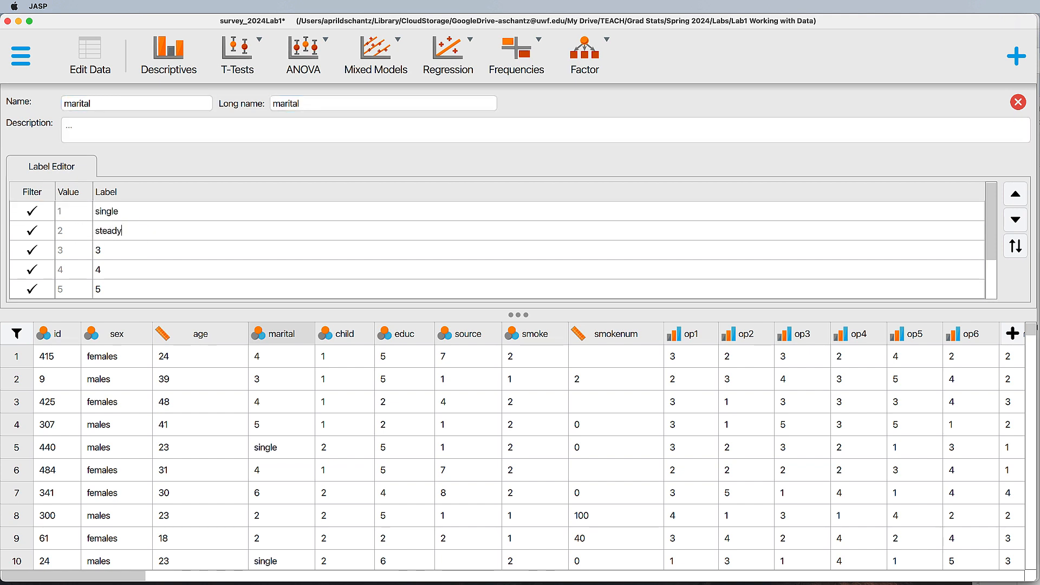
pyautogui.click(118, 253)
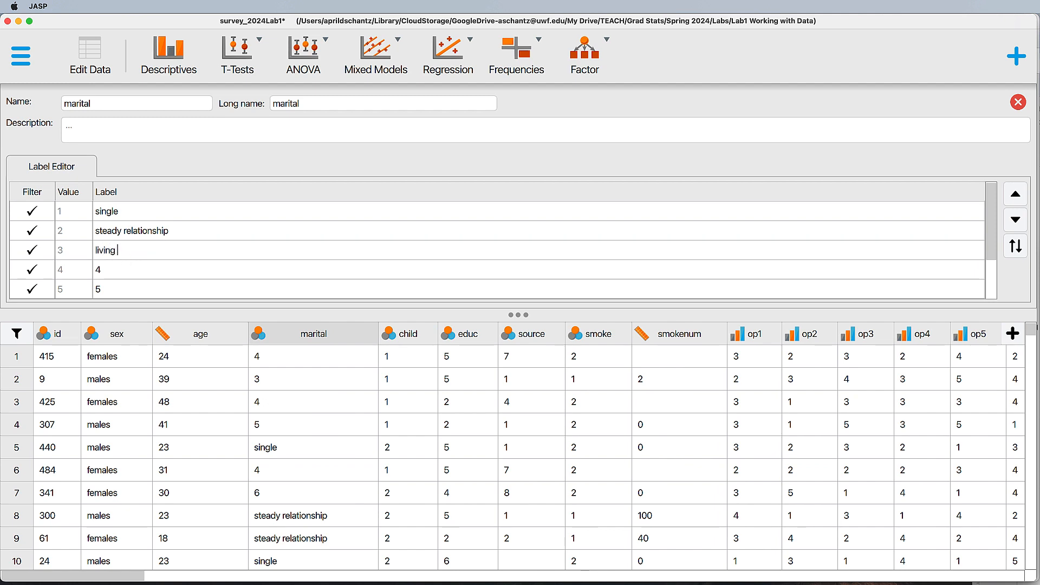
# Label marital values 4 to 8 "married first time", "remarried", "separated", "divorced" and "widowed", and close the variable settings
pyautogui.scroll(-1, 155, 257)
pyautogui.click(138, 242)
pyautogui.press('BackSpace')
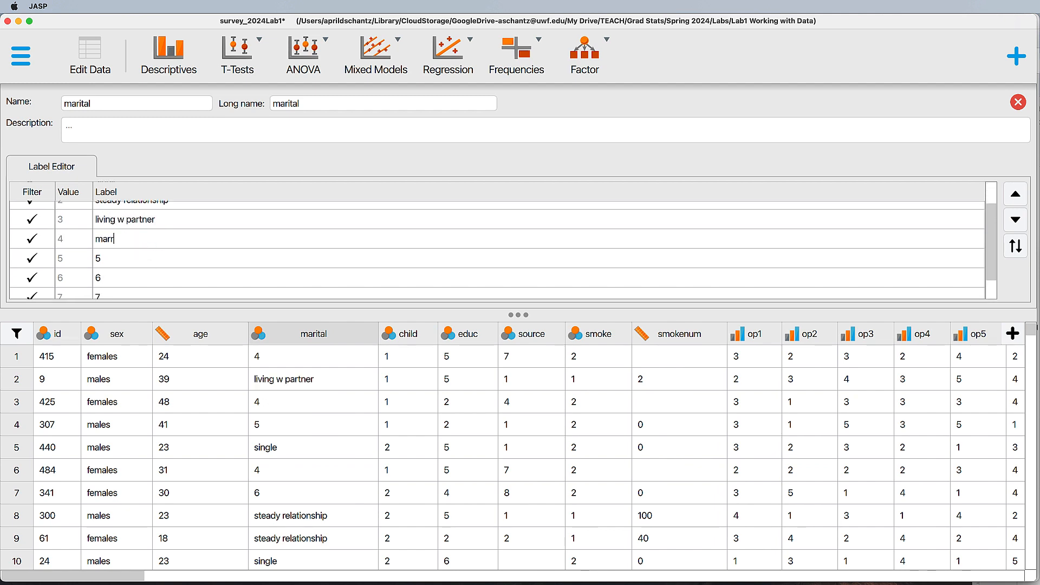
pyautogui.click(97, 257)
pyautogui.press('BackSpace')
pyautogui.write('remarri')
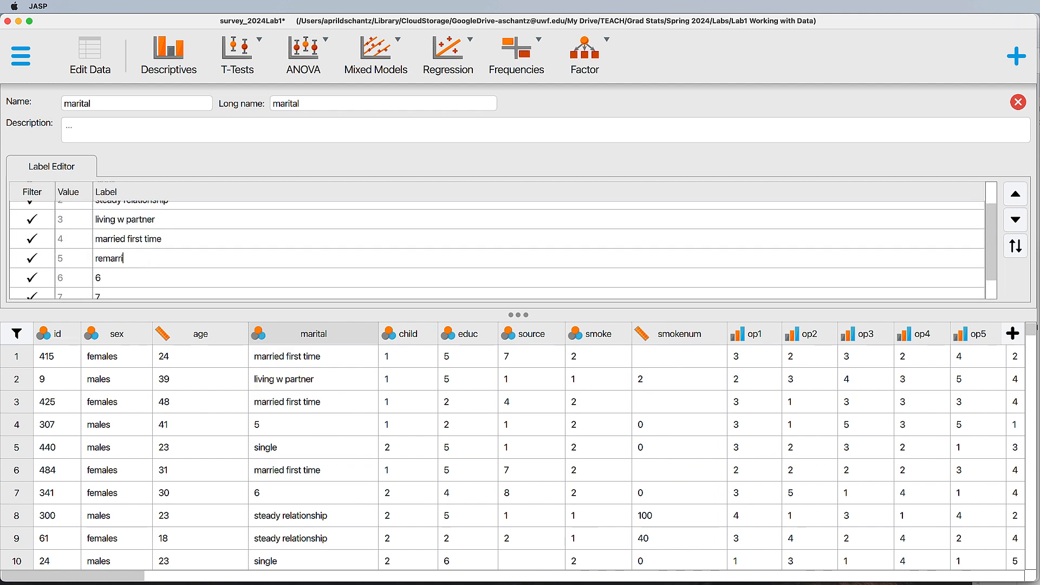
pyautogui.write('ed')
pyautogui.press('Return')
pyautogui.scroll(-1, 160, 274)
pyautogui.press('Return')
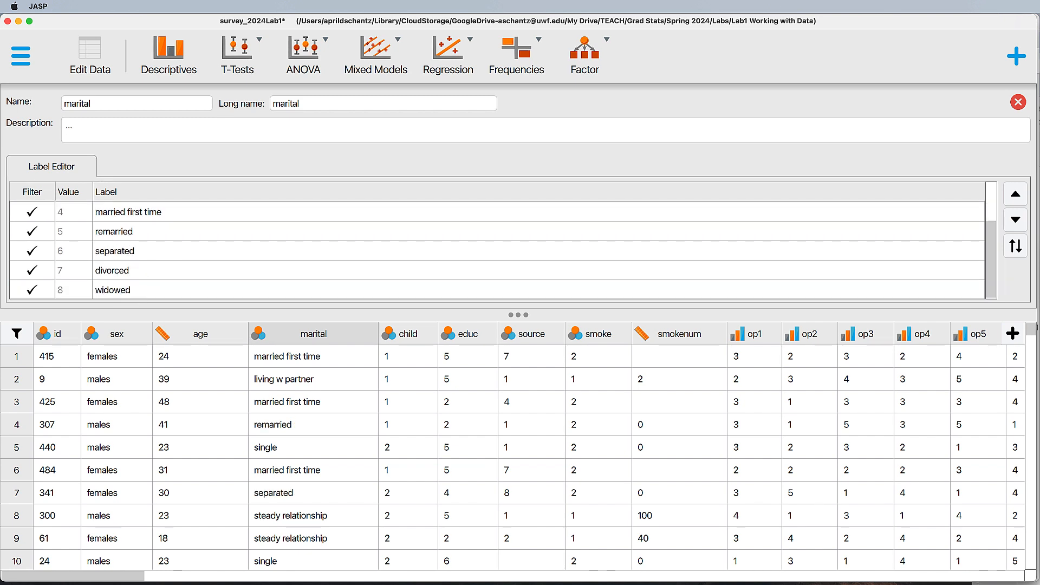
pyautogui.click(1018, 102)
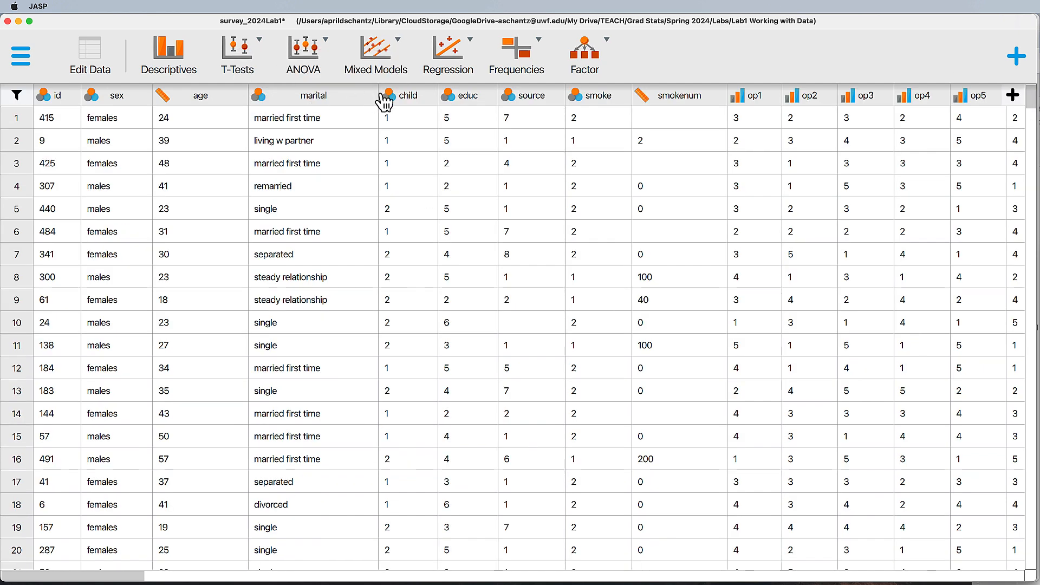
# Label value 1 of the child variable "yes" and value 2 "no", and close its settings
pyautogui.click(385, 98)
pyautogui.click(126, 215)
pyautogui.click(118, 231)
pyautogui.press('BackSpace')
pyautogui.write('no')
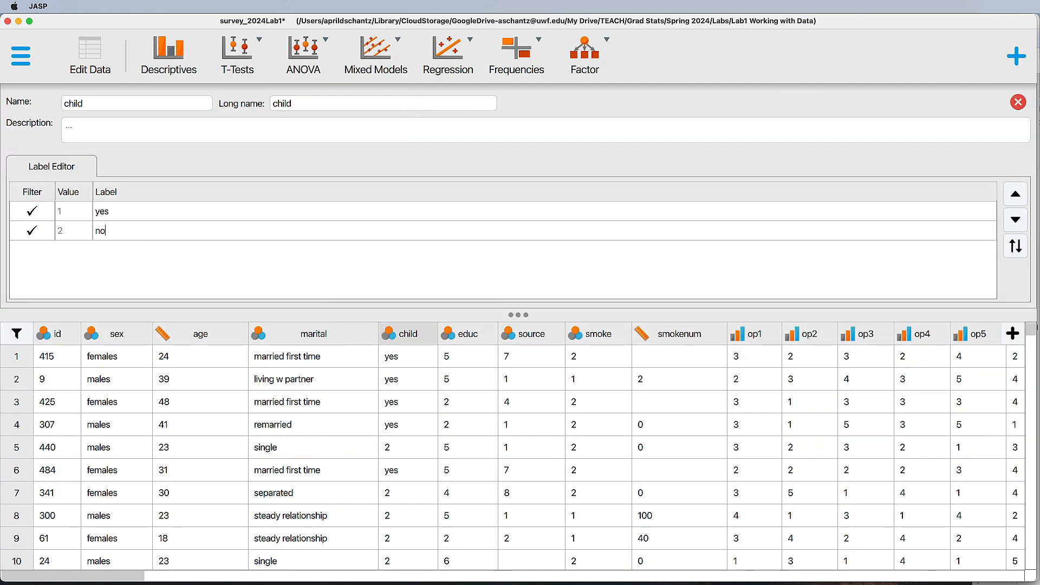
pyautogui.click(1020, 104)
pyautogui.scroll(-14, 346, 360)
pyautogui.scroll(14, 347, 360)
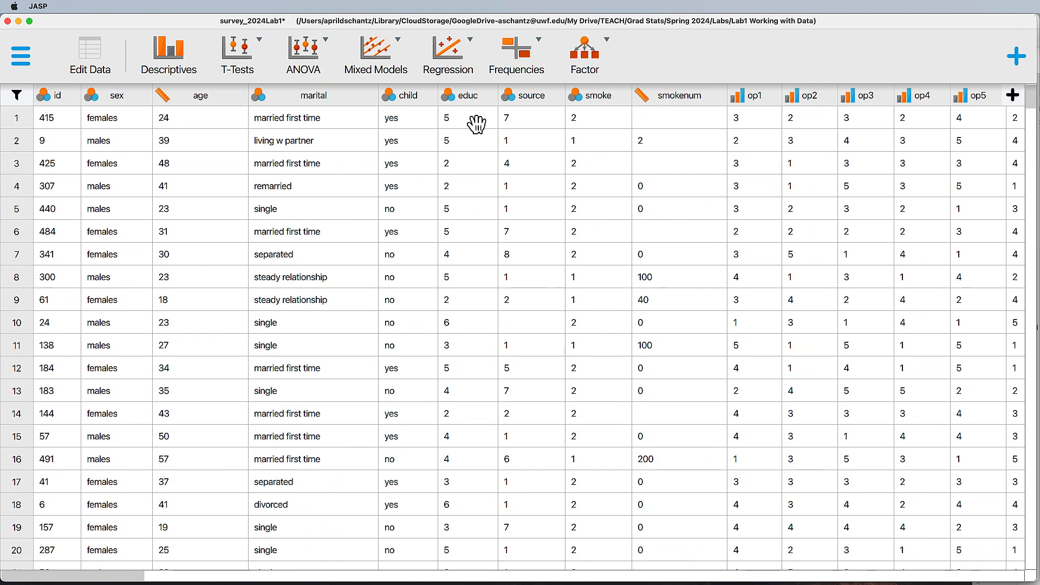
# Label values 1 to 3 of the educ variable "primary", "some secondary" and "completed high school"
pyautogui.click(467, 97)
pyautogui.click(184, 214)
pyautogui.press('BackSpace')
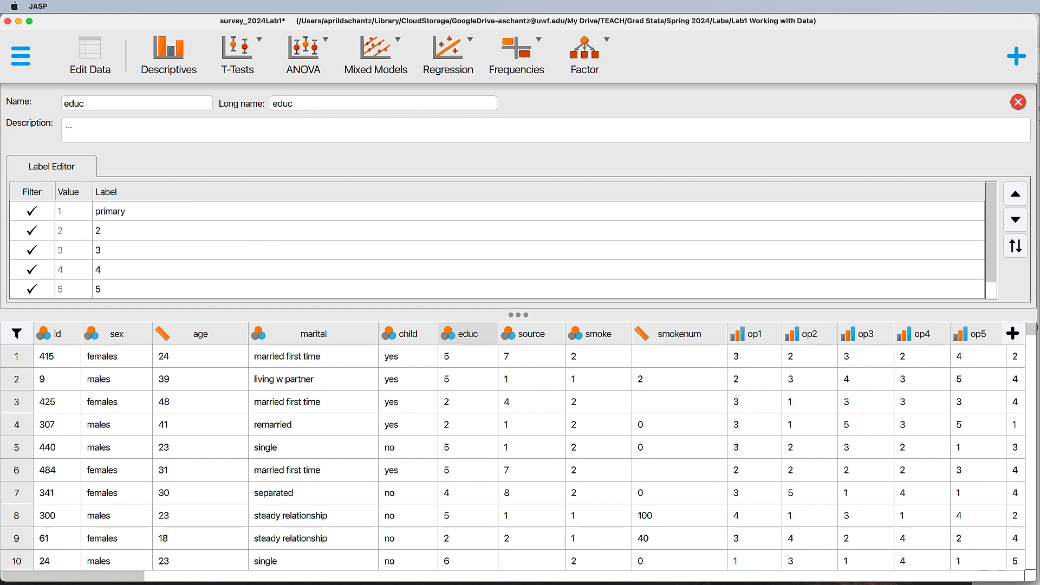
pyautogui.click(167, 235)
pyautogui.press('BackSpace')
pyautogui.write('some s')
pyautogui.click(157, 257)
pyautogui.press('BackSpace')
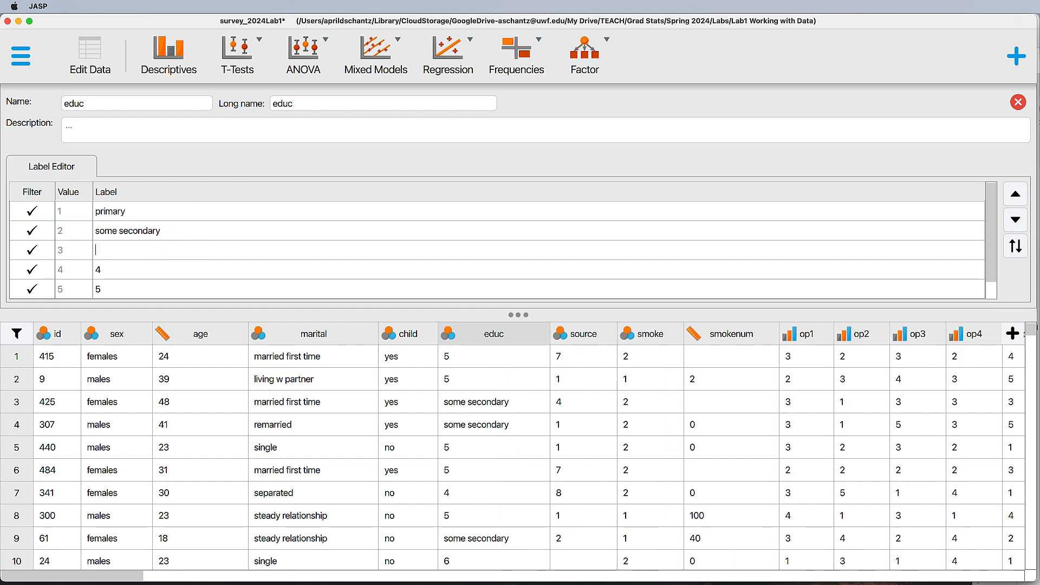
pyautogui.write('completed high school')
# Label educ values 4 to 6 "some additional training", "completed undergraduate" and "completed postgraduate", and close the variable settings
pyautogui.click(146, 270)
pyautogui.press('BackSpace')
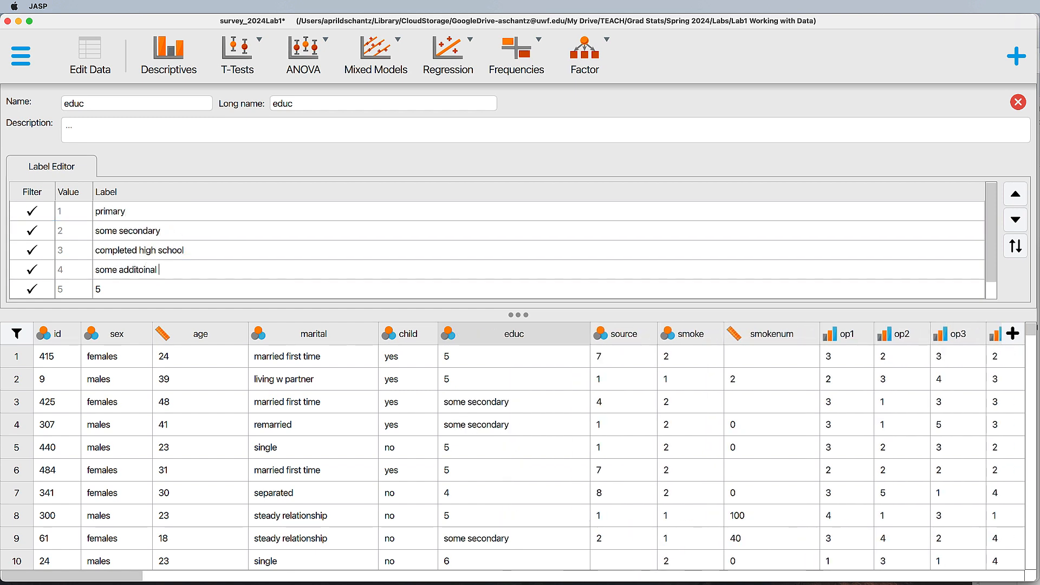
pyautogui.write('some additional training')
pyautogui.scroll(-2, 209, 276)
pyautogui.click(209, 276)
pyautogui.press('BackSpace')
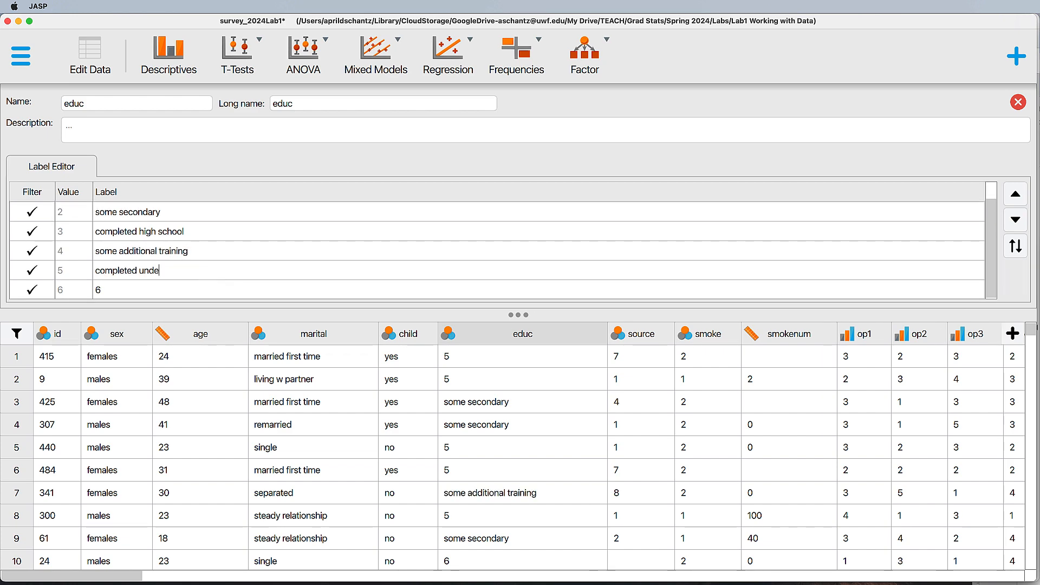
pyautogui.click(149, 292)
pyautogui.press('BackSpace')
pyautogui.write('completed postg')
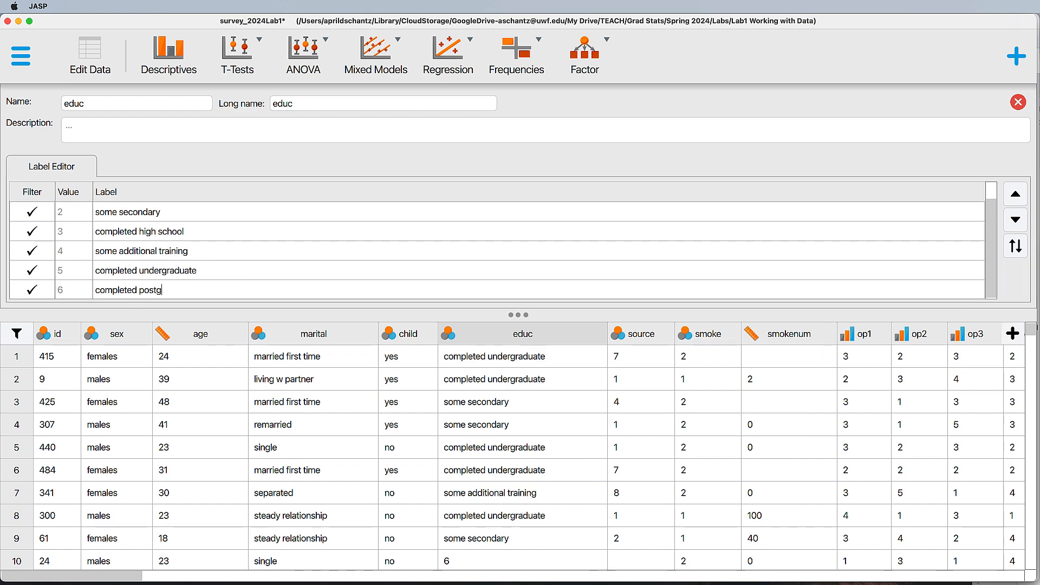
pyautogui.write('raduate')
pyautogui.press('Return')
pyautogui.click(1018, 102)
# Label values 1 to 3 of the source variable "work", "spouse or partner" and "relationships"
pyautogui.click(645, 97)
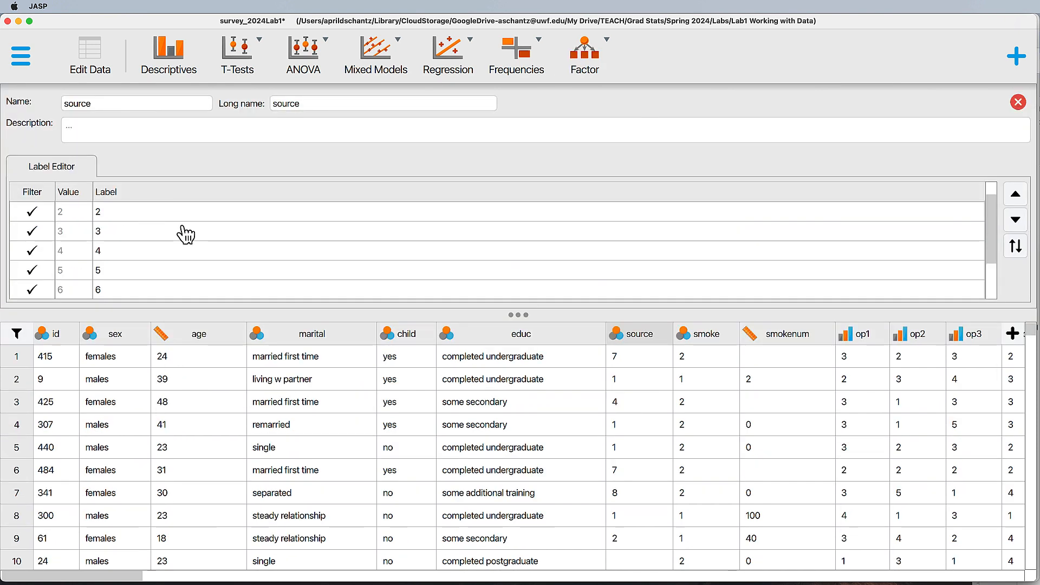
pyautogui.scroll(1, 185, 234)
pyautogui.click(174, 216)
pyautogui.press('BackSpace')
pyautogui.write('work')
pyautogui.press('Return')
pyautogui.click(143, 231)
pyautogui.press('BackSpace')
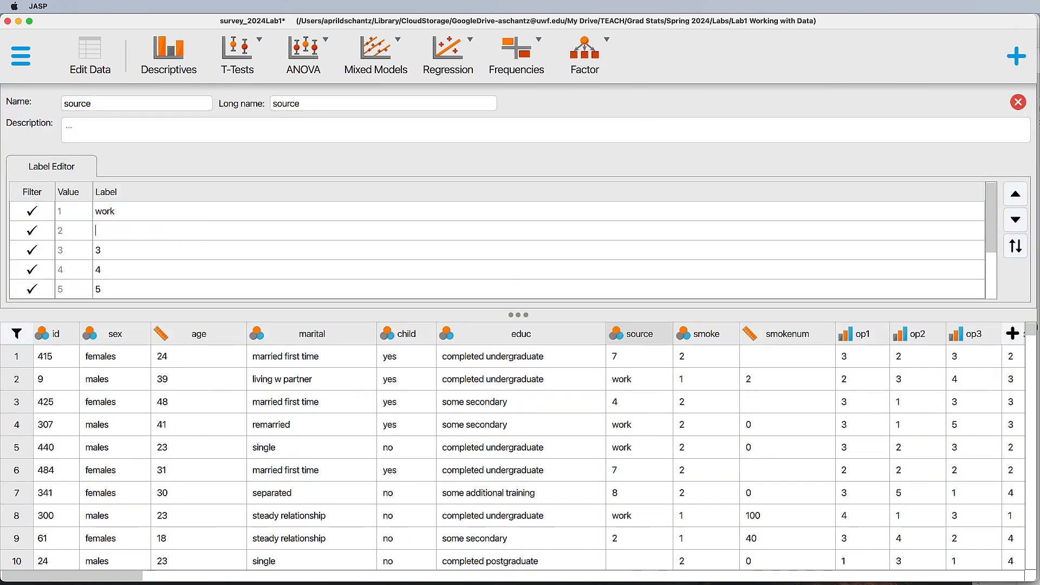
pyautogui.write('spouse or partner')
pyautogui.click(151, 250)
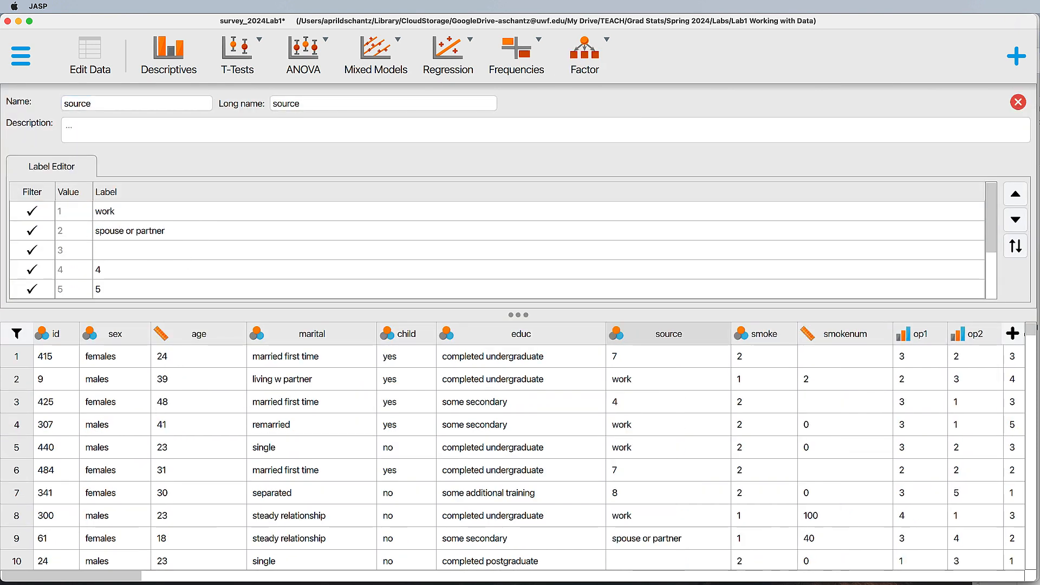
pyautogui.write('relationships')
# Label source values 4 to 7 "children", "family", "health/illness" and "life in general", and close the variable settings
pyautogui.click(148, 269)
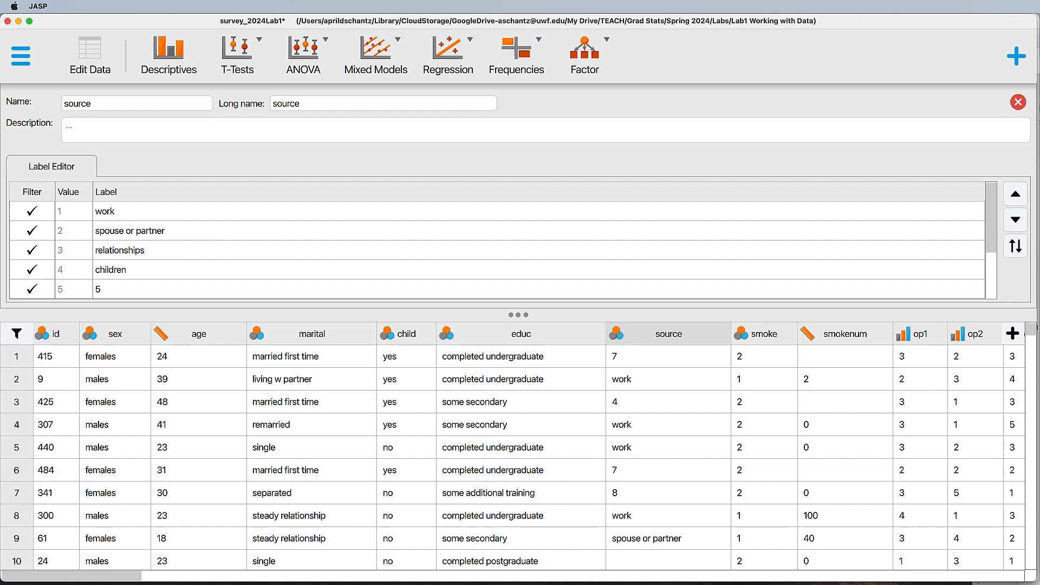
pyautogui.click(145, 289)
pyautogui.write('family')
pyautogui.scroll(-4, 168, 262)
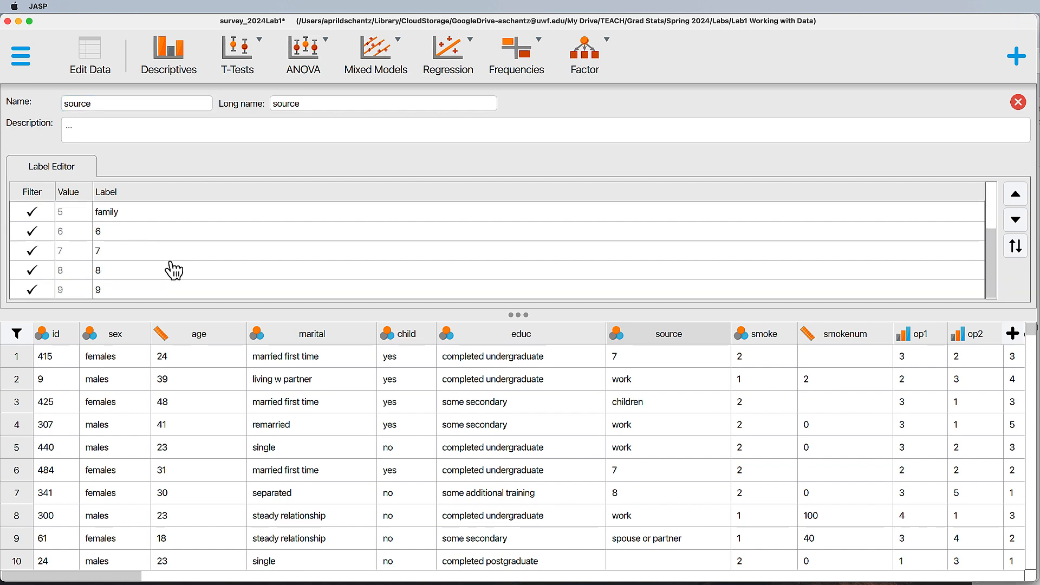
pyautogui.click(120, 233)
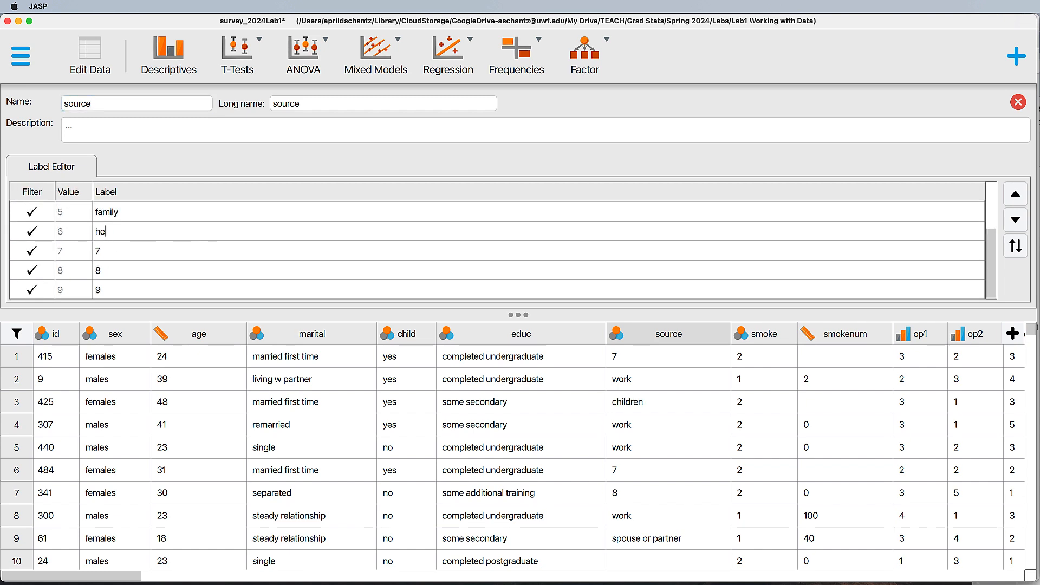
pyautogui.write('health/illness')
pyautogui.click(130, 254)
pyautogui.press('BackSpace')
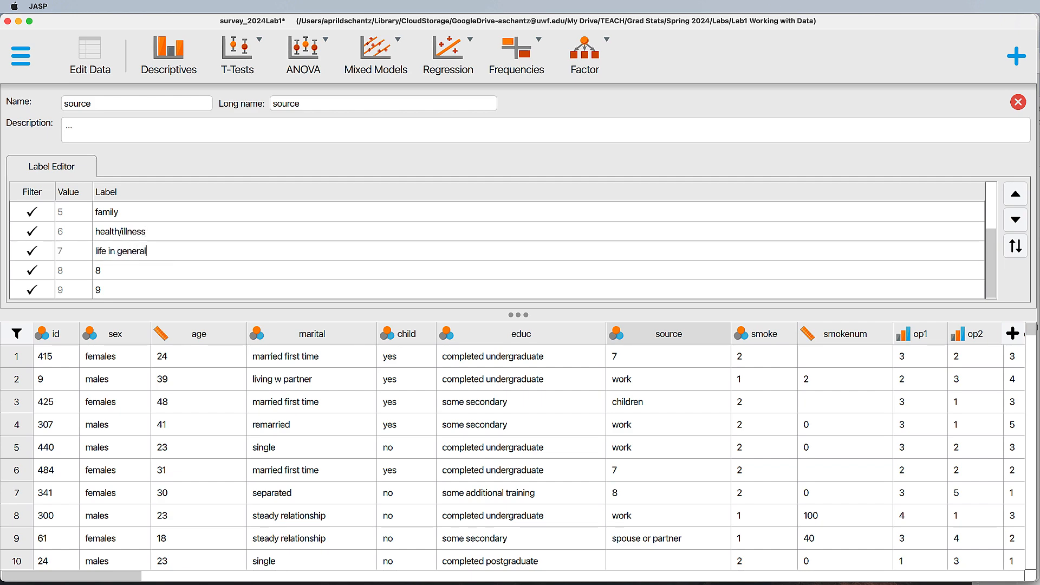
pyautogui.press('Return')
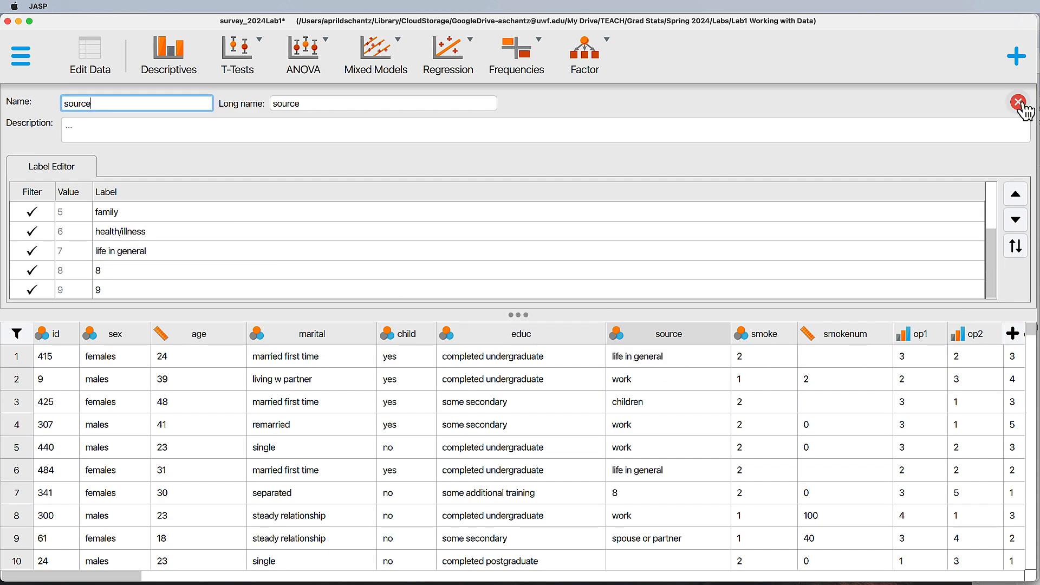
pyautogui.click(1018, 102)
# Label value 1 of the smoke variable "yes" and value 2 "no", and close its settings
pyautogui.click(764, 333)
pyautogui.click(124, 212)
pyautogui.press('BackSpace')
pyautogui.write('ye')
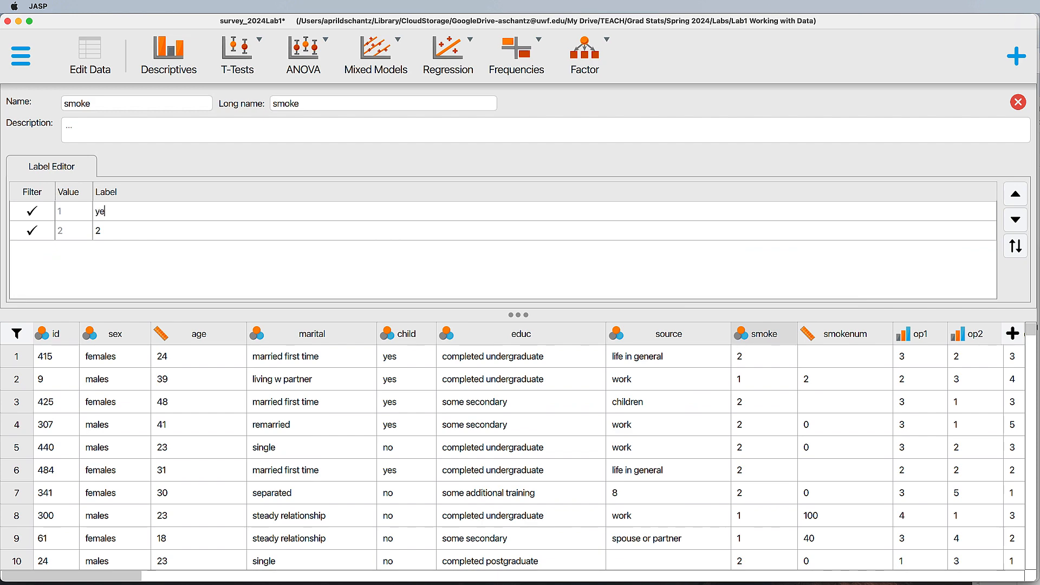
pyautogui.write('s')
pyautogui.press('Return')
pyautogui.press('Return')
pyautogui.click(1018, 101)
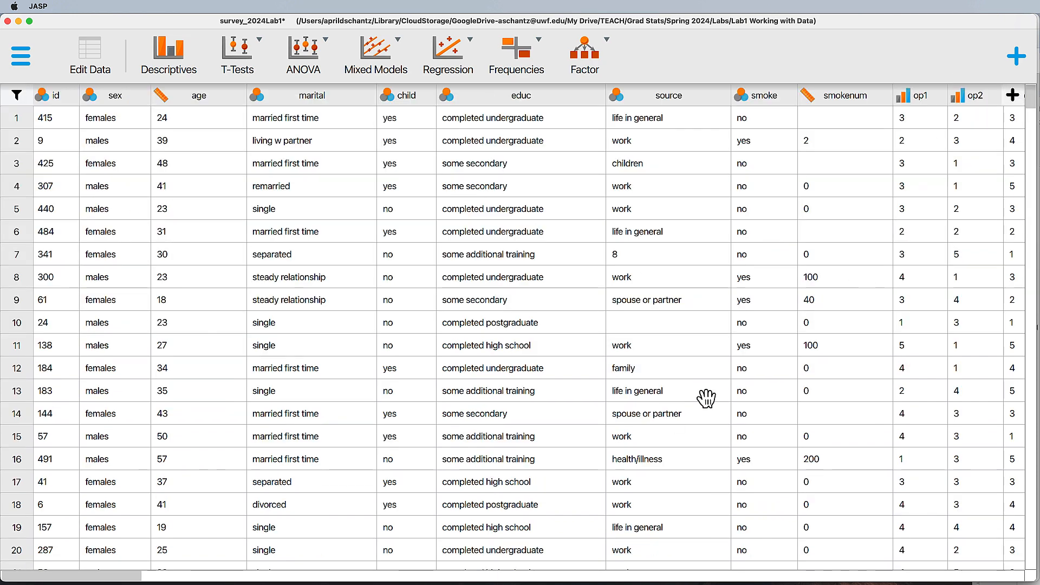
# Switch to the Acrobat codebook and highlight the coding for the major source of stress to check its defined values
pyautogui.hscroll(3, 698, 379)
pyautogui.hscroll(2, 677, 252)
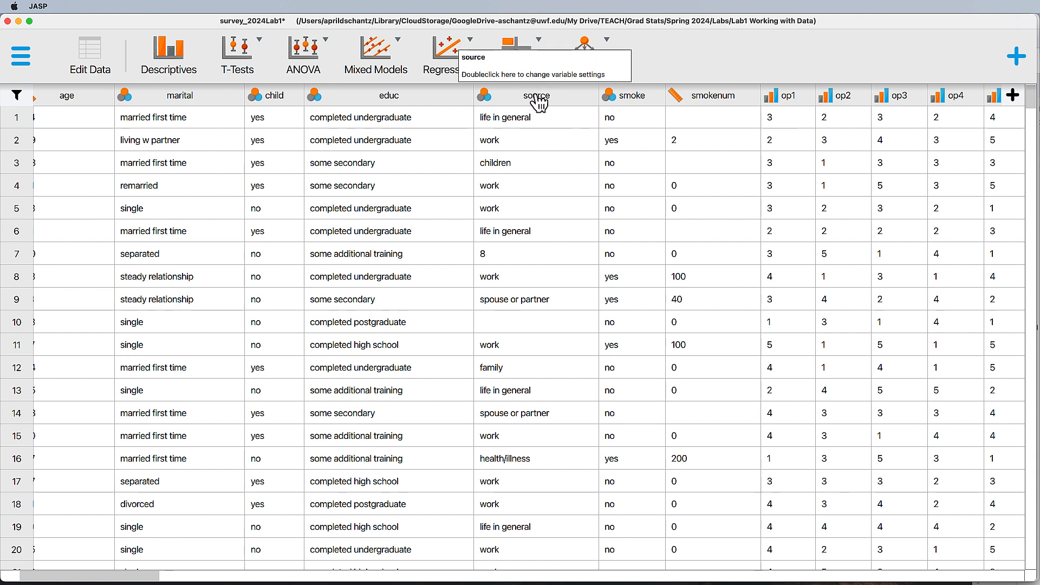
pyautogui.press('super+Tab')
pyautogui.press('super+Tab')
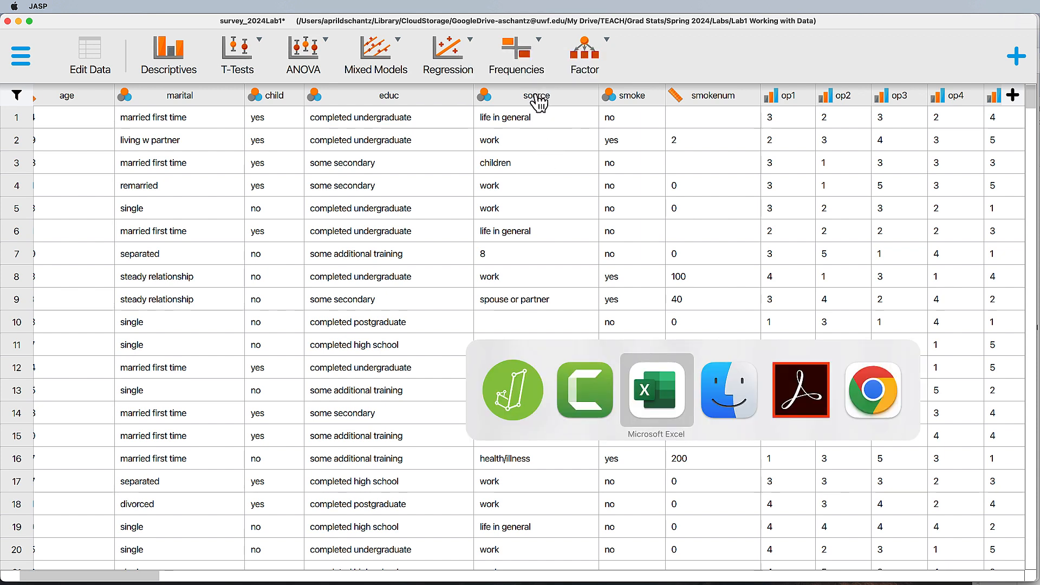
pyautogui.press('super+Tab')
pyautogui.press('super+Tab')
pyautogui.scroll(-10, 510, 363)
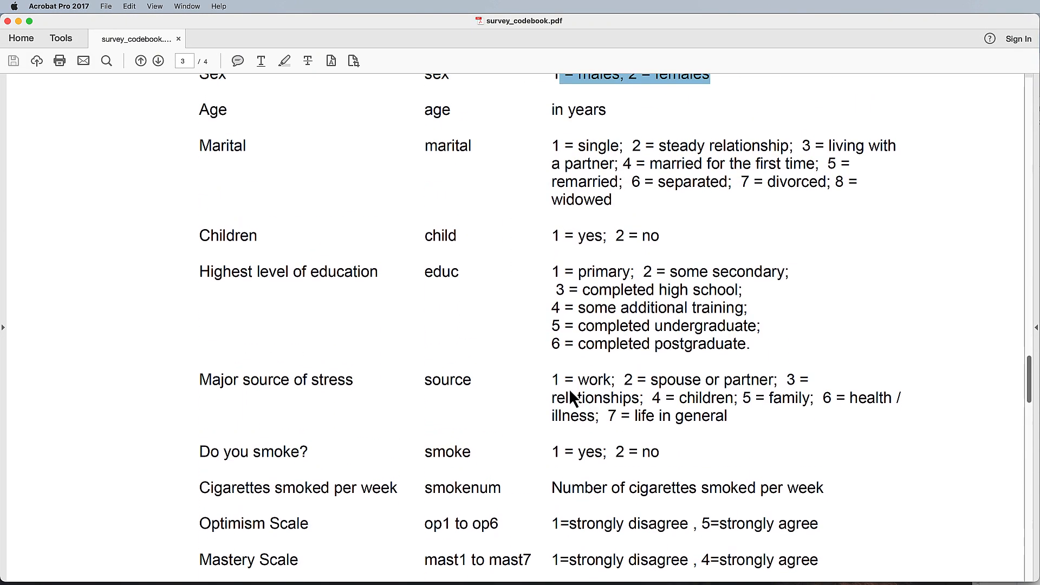
pyautogui.moveTo(552, 380); pyautogui.dragTo(735, 427)
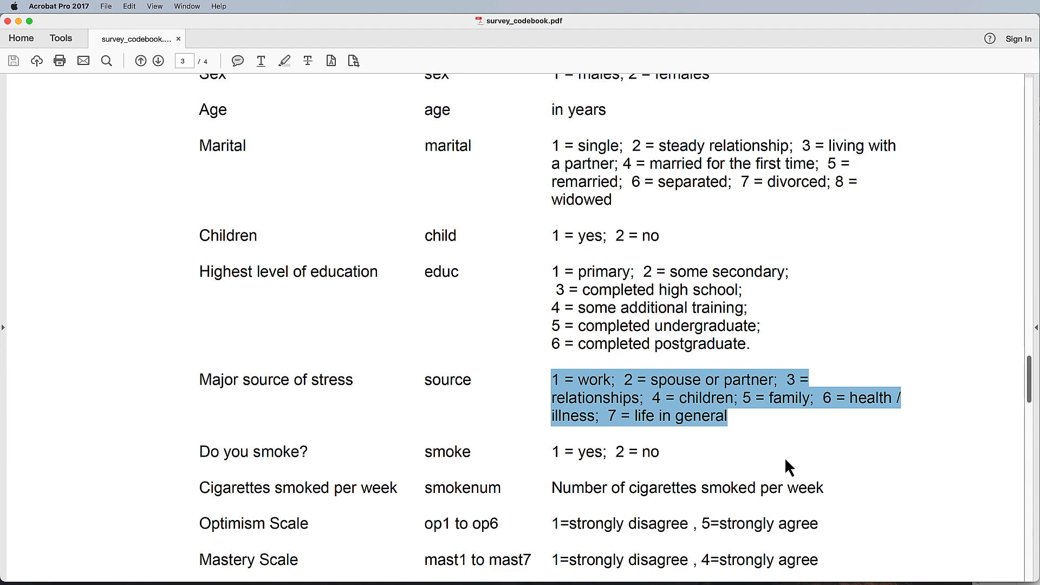
# Return to JASP, review the source variable's full list of values and labels against the codebook, and close its settings
pyautogui.press('super+Tab')
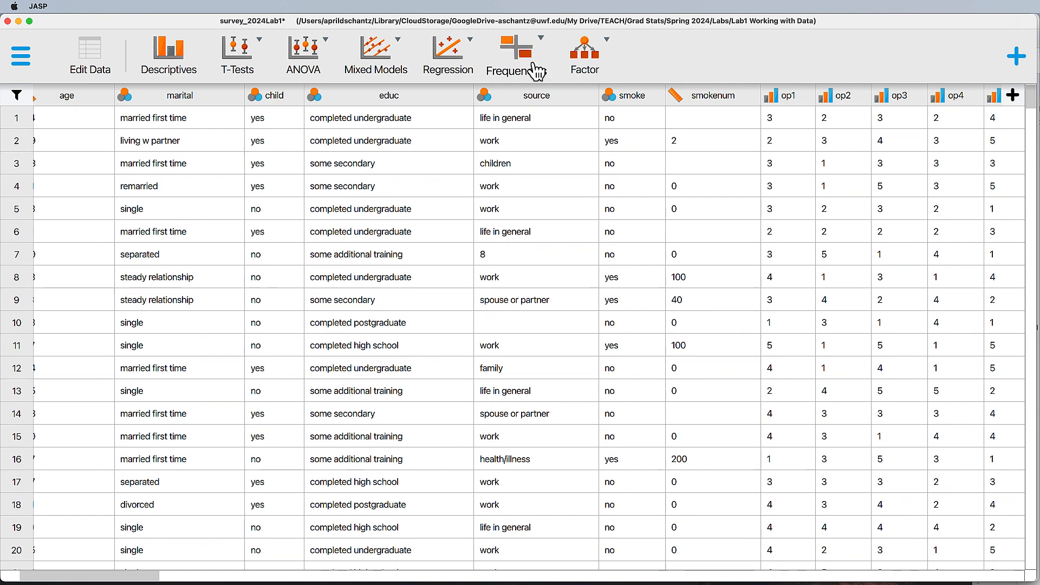
pyautogui.click(535, 96)
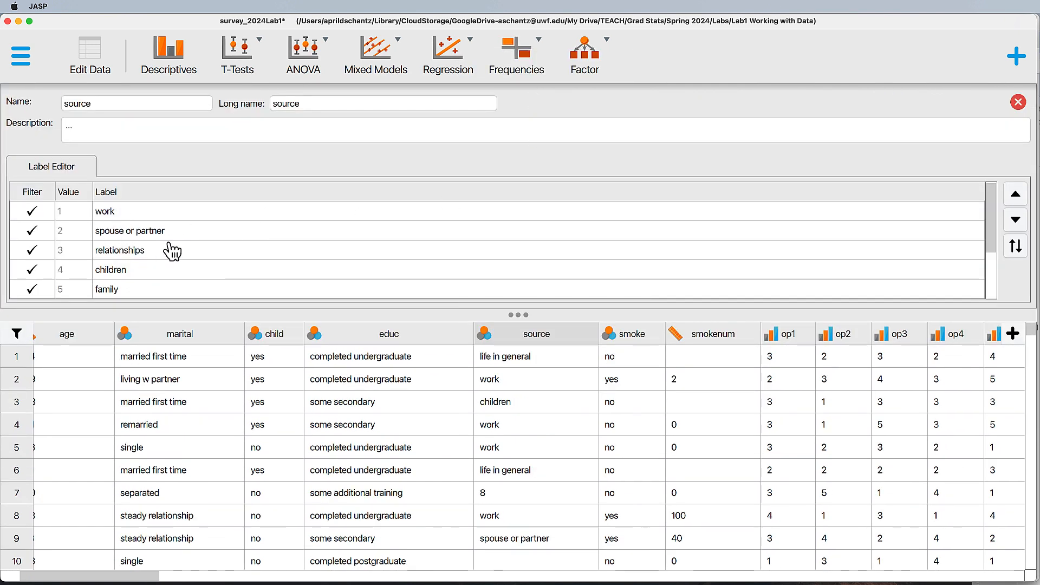
pyautogui.scroll(-3, 167, 249)
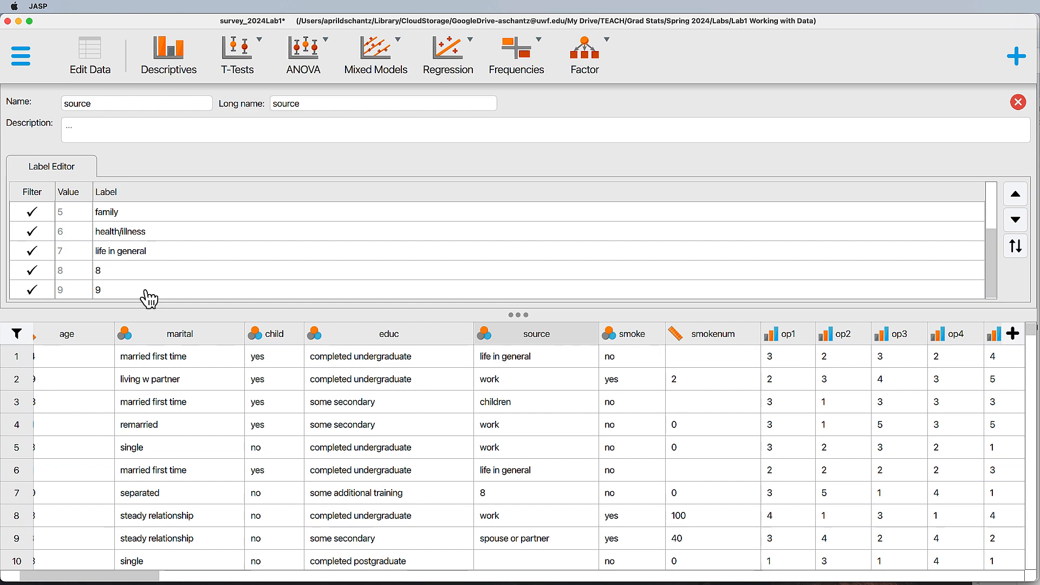
pyautogui.click(1017, 102)
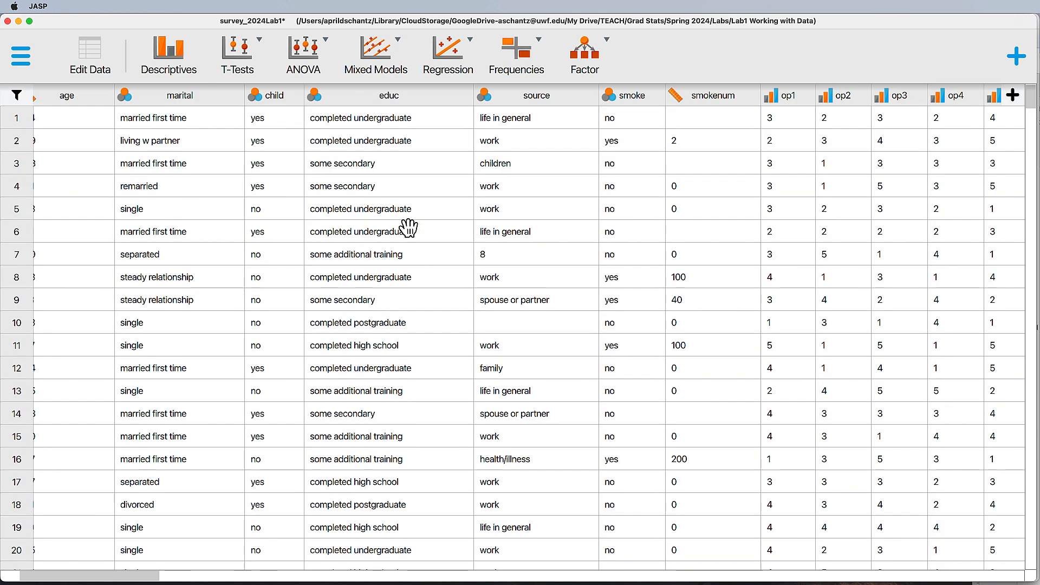
pyautogui.hscroll(-5, 436, 225)
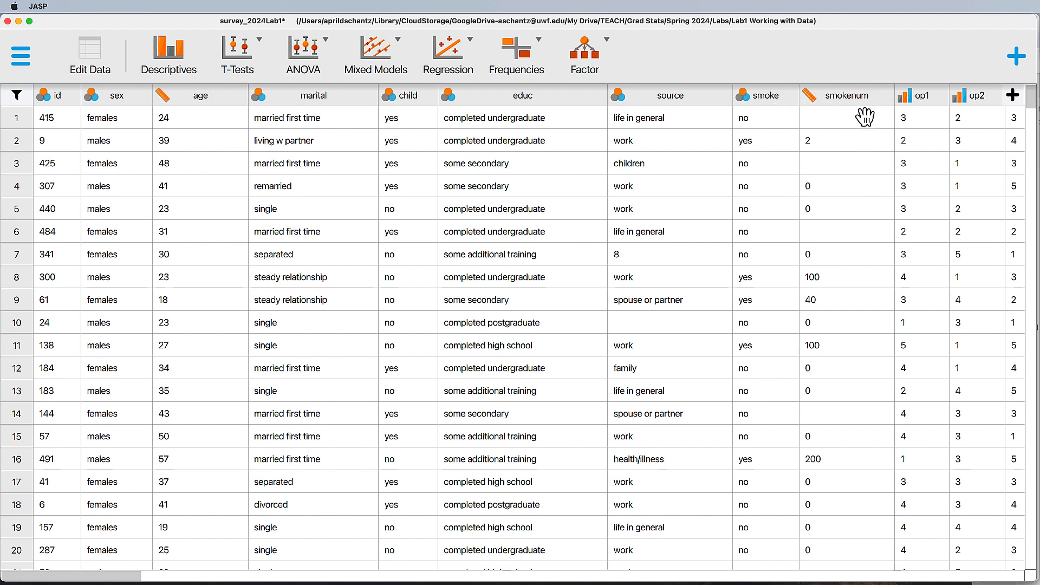
# Switch to the Acrobat codebook and highlight the entry for cigarettes smoked per week to check how it is coded
pyautogui.press('super+Tab')
pyautogui.scroll(-3, 516, 347)
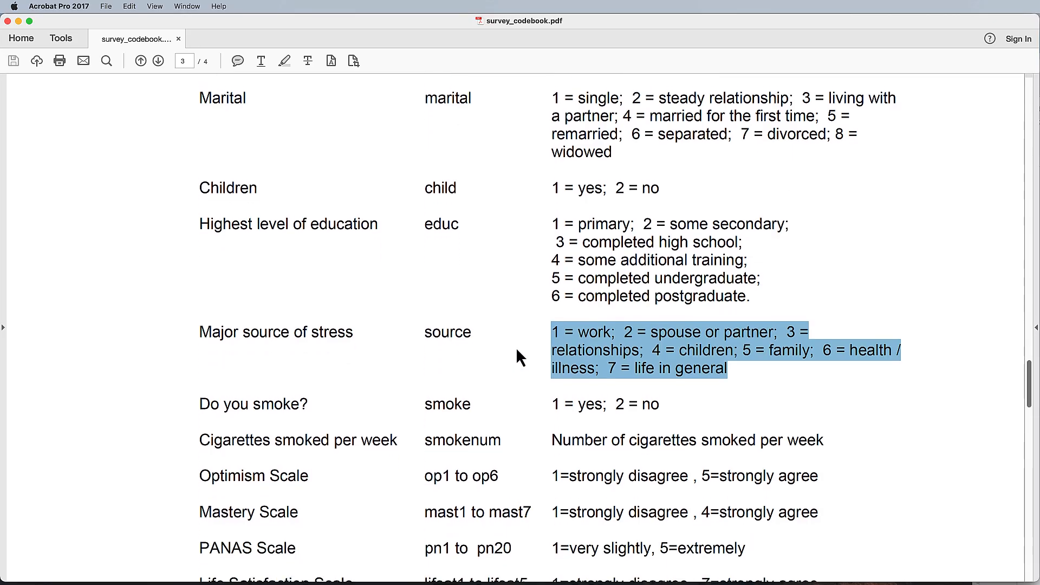
pyautogui.moveTo(339, 431); pyautogui.dragTo(708, 440)
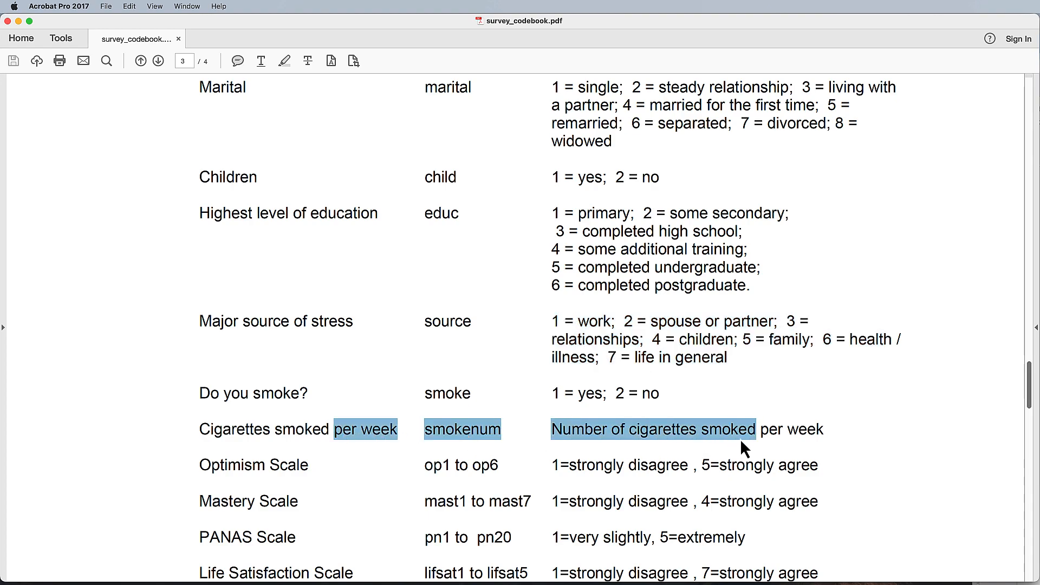
# Return to JASP, give the smokenum variable the description "How many cig. smoked per week", and close its settings
pyautogui.press('super+Tab')
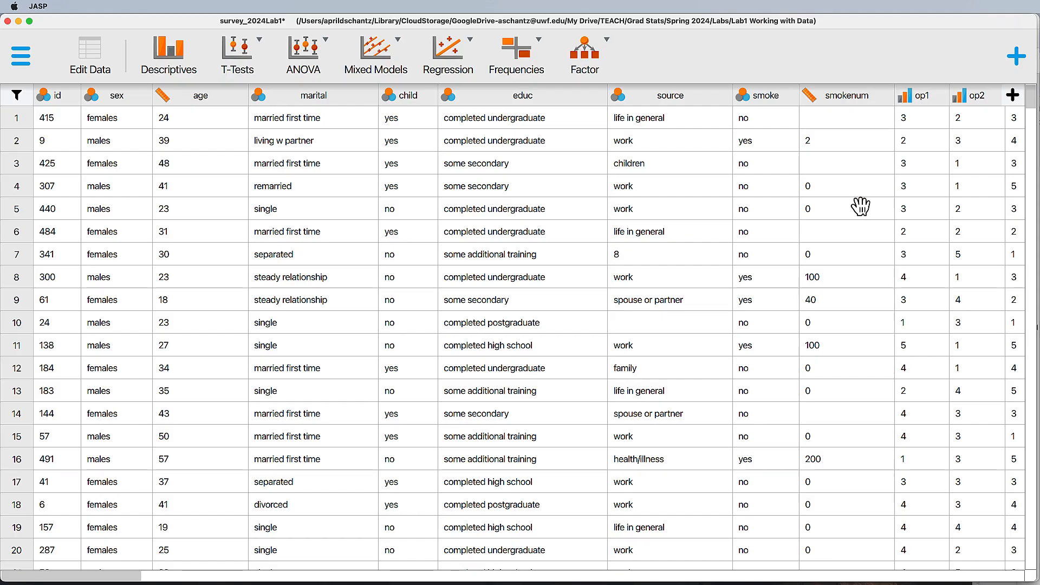
pyautogui.doubleClick(848, 103)
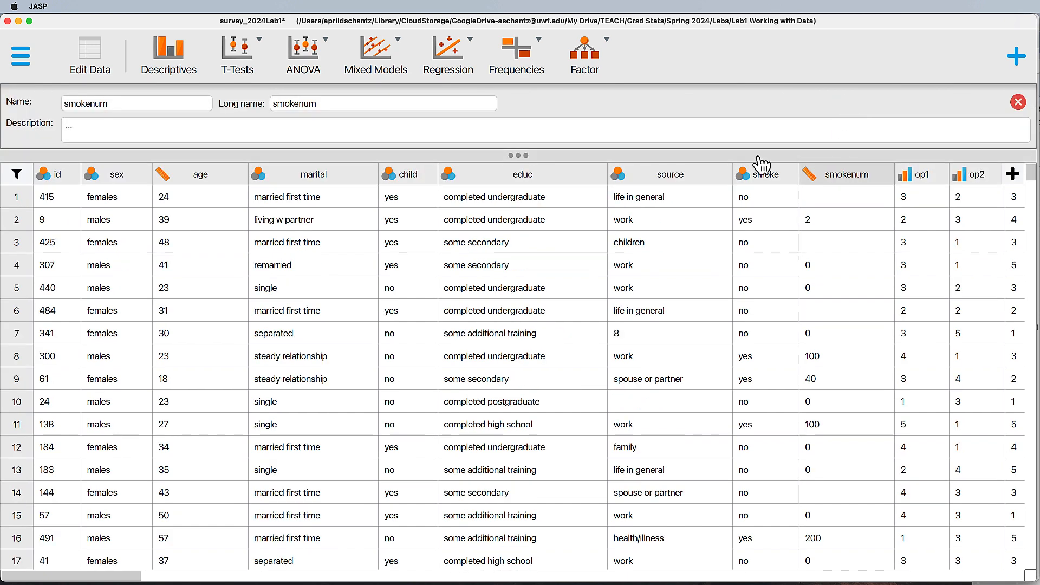
pyautogui.click(283, 133)
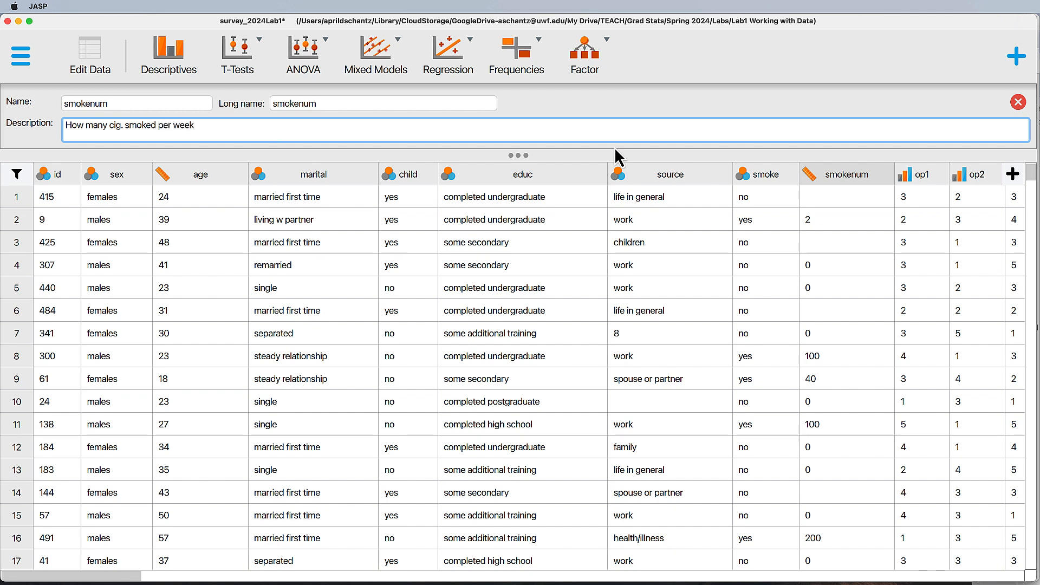
pyautogui.click(1018, 102)
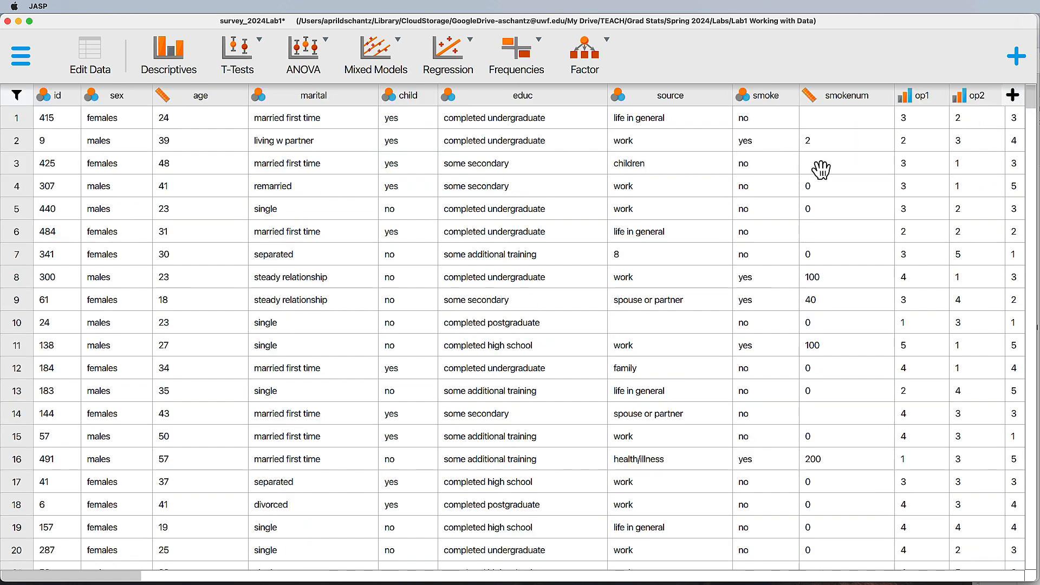
# Examine the measurement levels and values of the op, mast and pn item columns
pyautogui.hscroll(8, 746, 219)
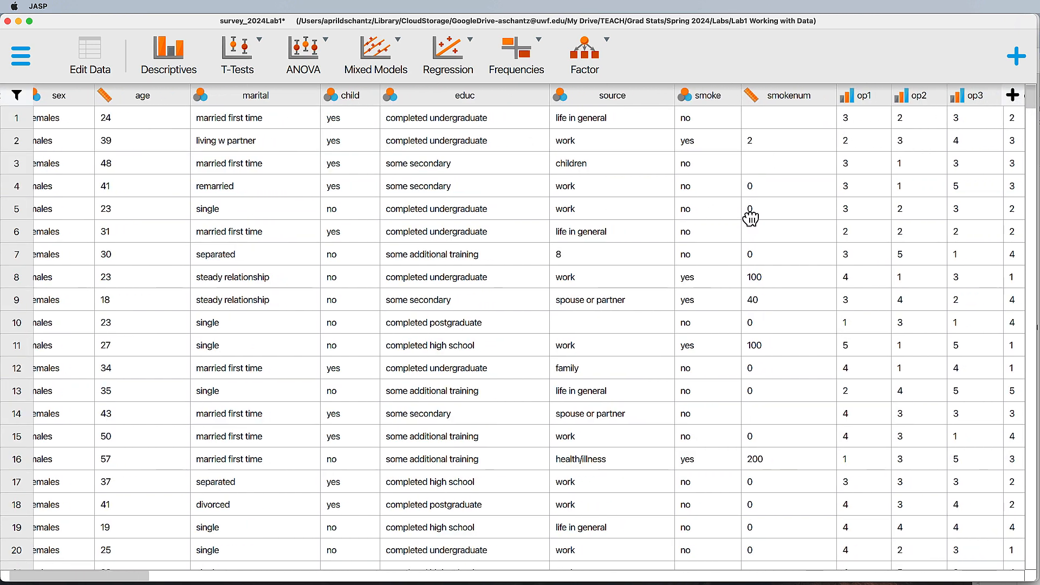
pyautogui.hscroll(5, 745, 219)
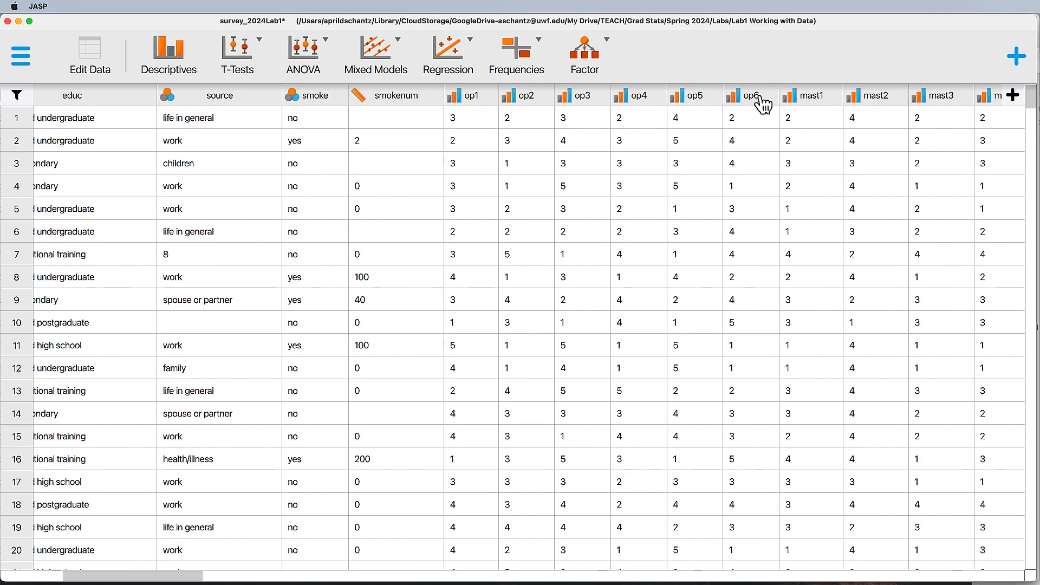
pyautogui.hscroll(6, 671, 158)
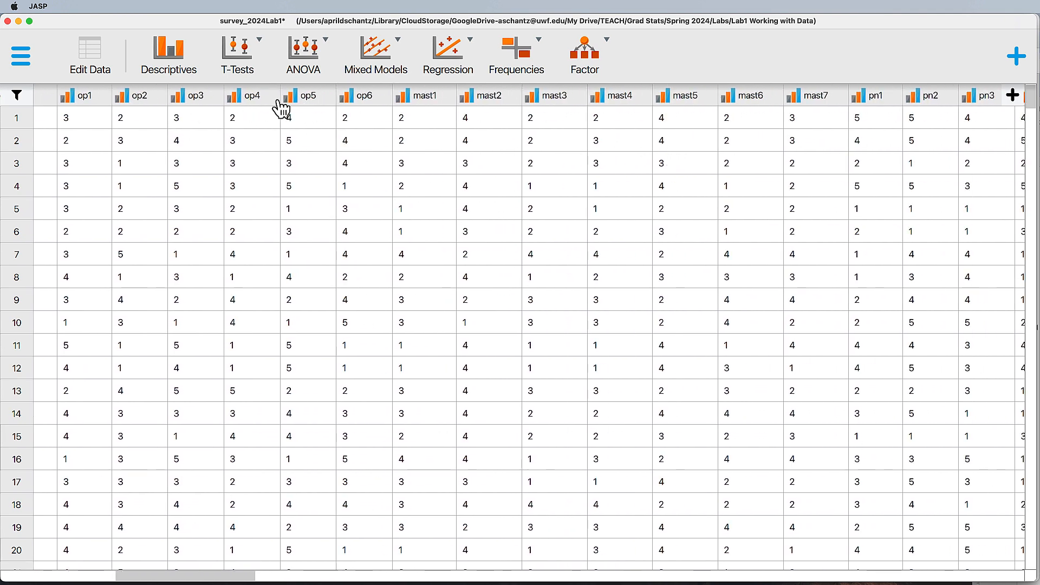
pyautogui.hscroll(5, 785, 111)
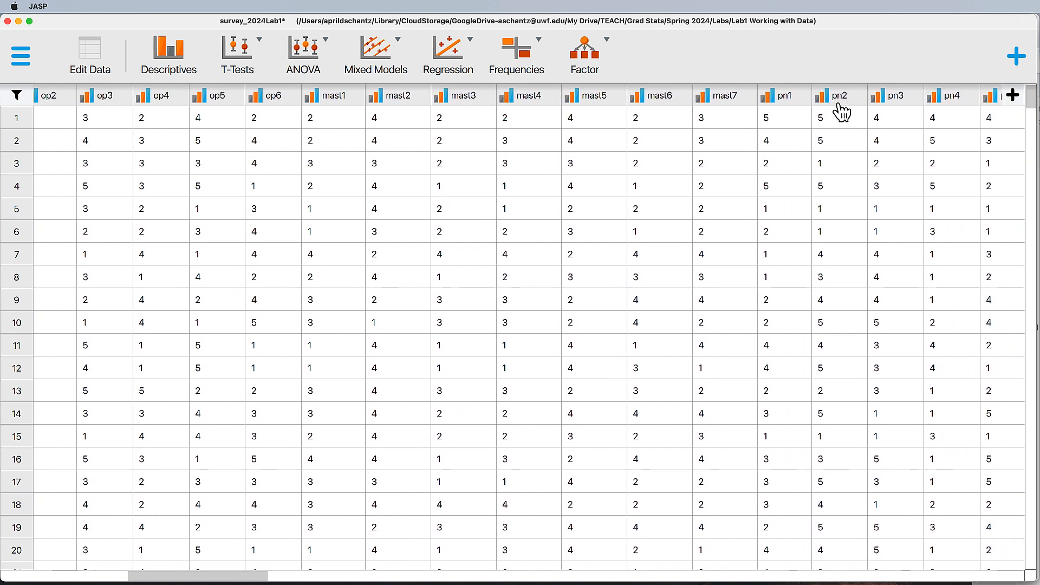
pyautogui.hscroll(8, 820, 115)
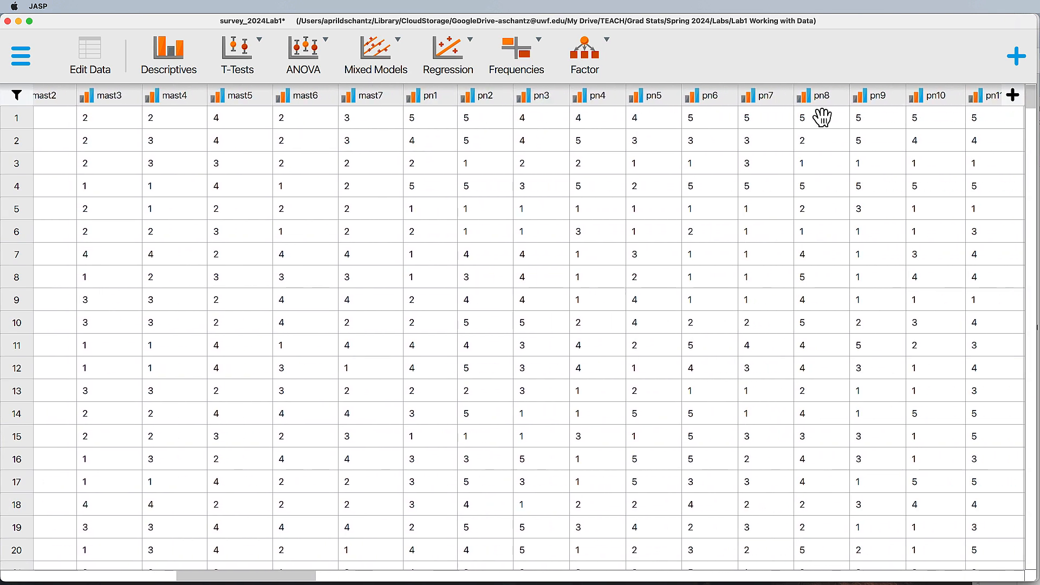
pyautogui.hscroll(-20, 823, 117)
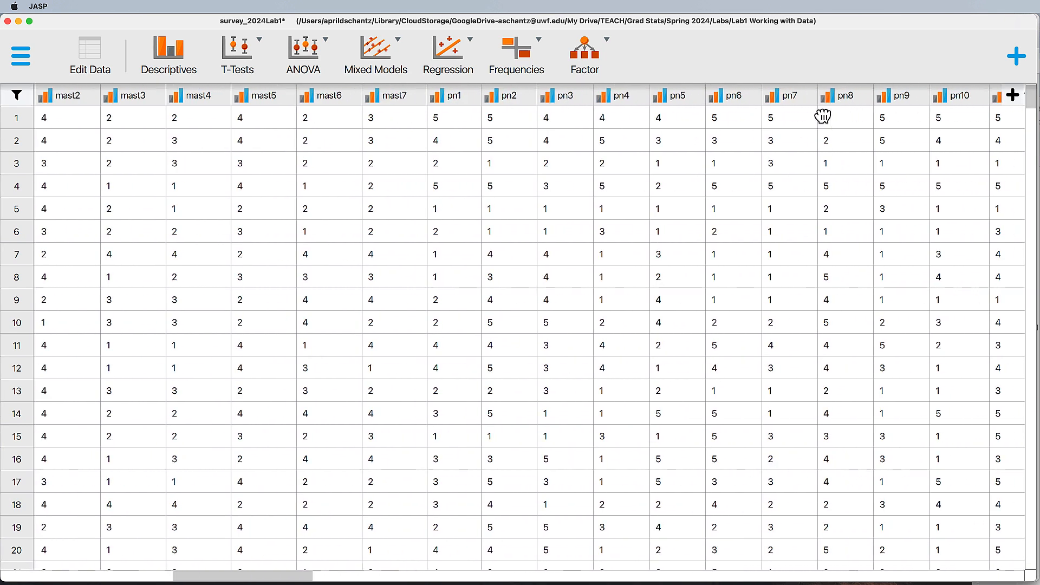
pyautogui.hscroll(8, 823, 118)
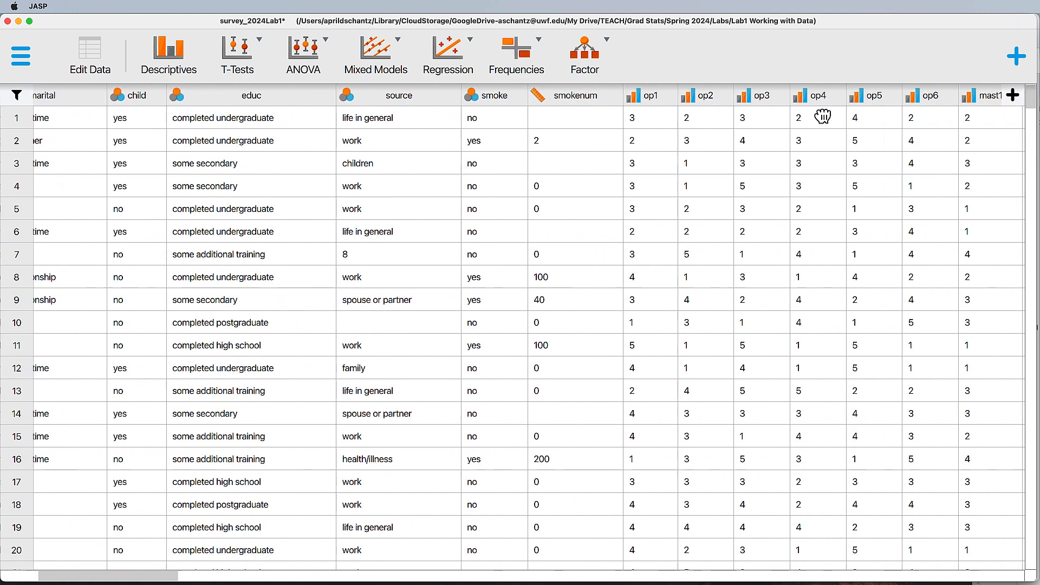
pyautogui.hscroll(3, 563, 213)
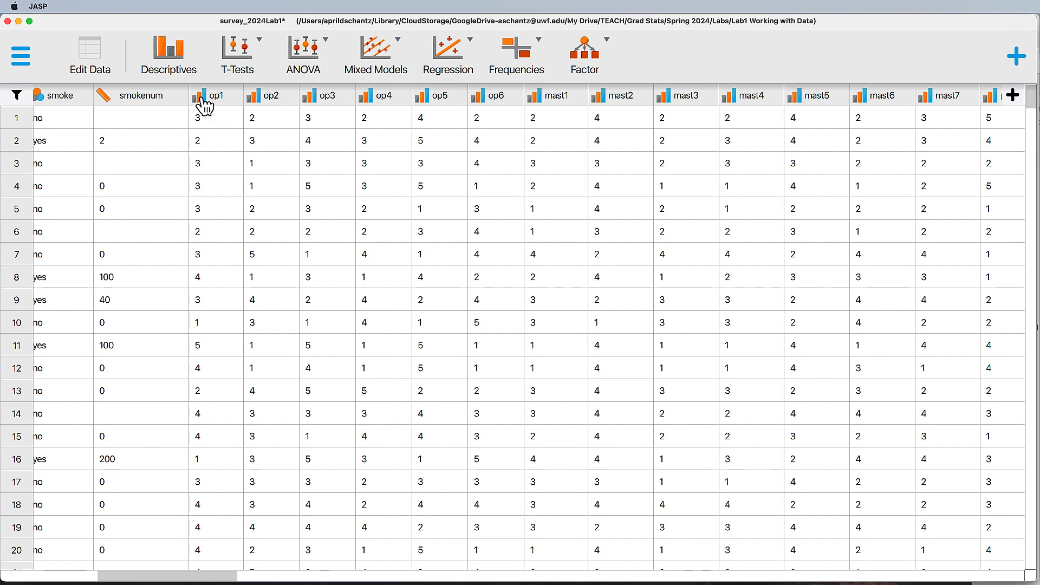
pyautogui.hscroll(-1, 204, 106)
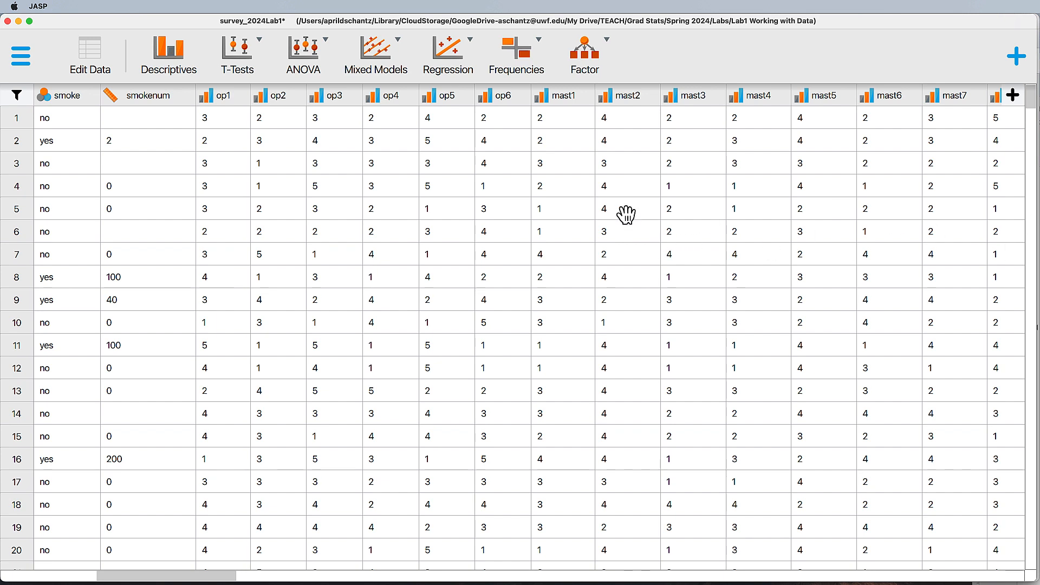
# Change the measurement level of the optimism items op1 to op6 to Scale
pyautogui.click(207, 97)
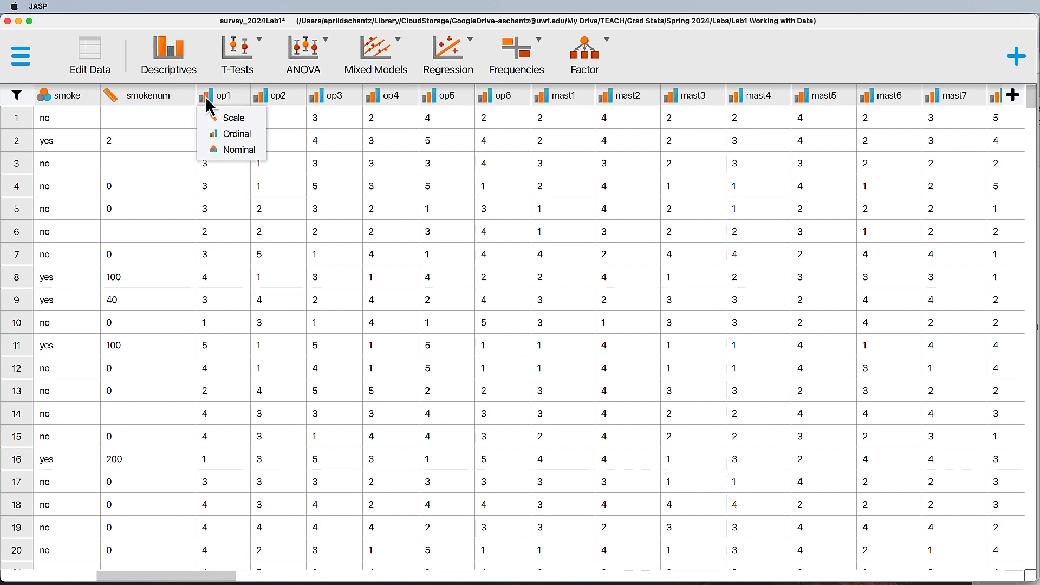
pyautogui.click(229, 119)
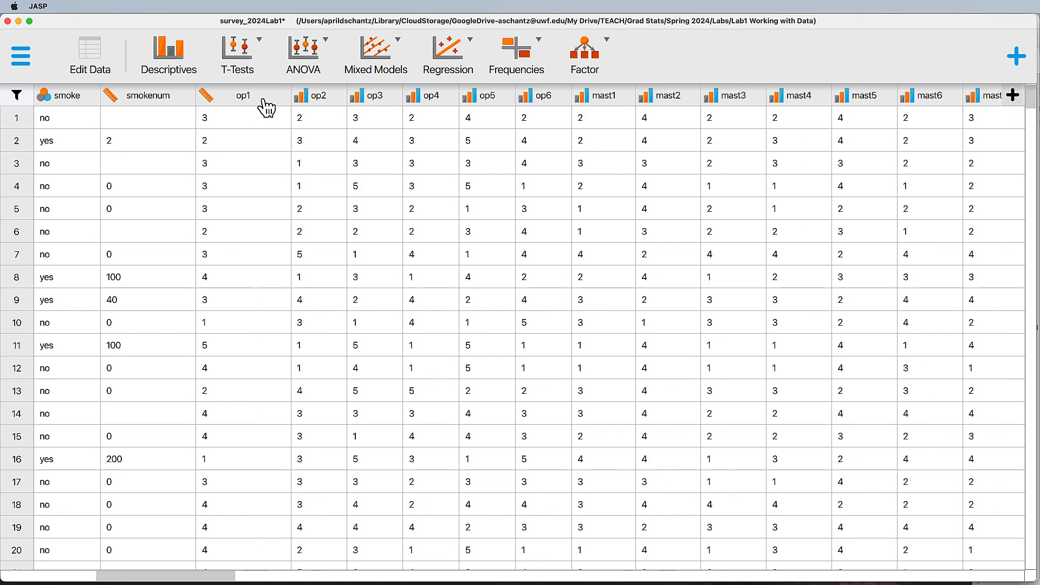
pyautogui.click(309, 101)
pyautogui.click(317, 117)
pyautogui.click(401, 100)
pyautogui.click(414, 117)
pyautogui.click(493, 98)
pyautogui.click(512, 118)
pyautogui.click(590, 97)
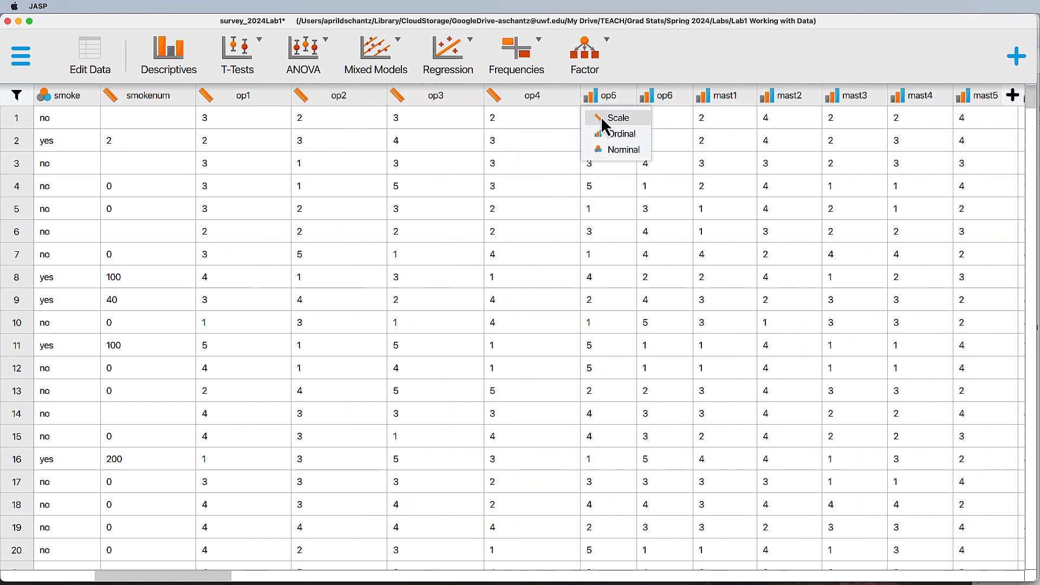
pyautogui.click(604, 119)
pyautogui.click(687, 99)
pyautogui.click(700, 118)
# Change the measurement level of the mastery items mast1 to mast7 to Scale
pyautogui.click(784, 99)
pyautogui.click(796, 119)
pyautogui.click(877, 98)
pyautogui.click(891, 118)
pyautogui.hscroll(12, 628, 194)
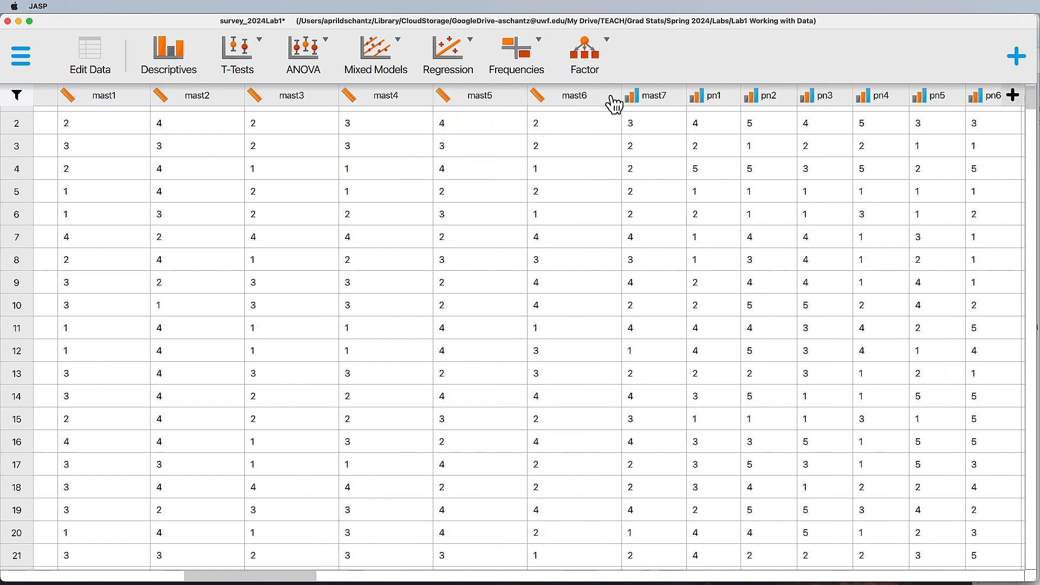
pyautogui.click(631, 98)
pyautogui.click(646, 118)
# Change the measurement level of the PANAS items pn1 to pn6 to Scale
pyautogui.hscroll(10, 465, 178)
pyautogui.click(86, 98)
pyautogui.click(100, 118)
pyautogui.click(179, 99)
pyautogui.click(191, 118)
pyautogui.click(275, 99)
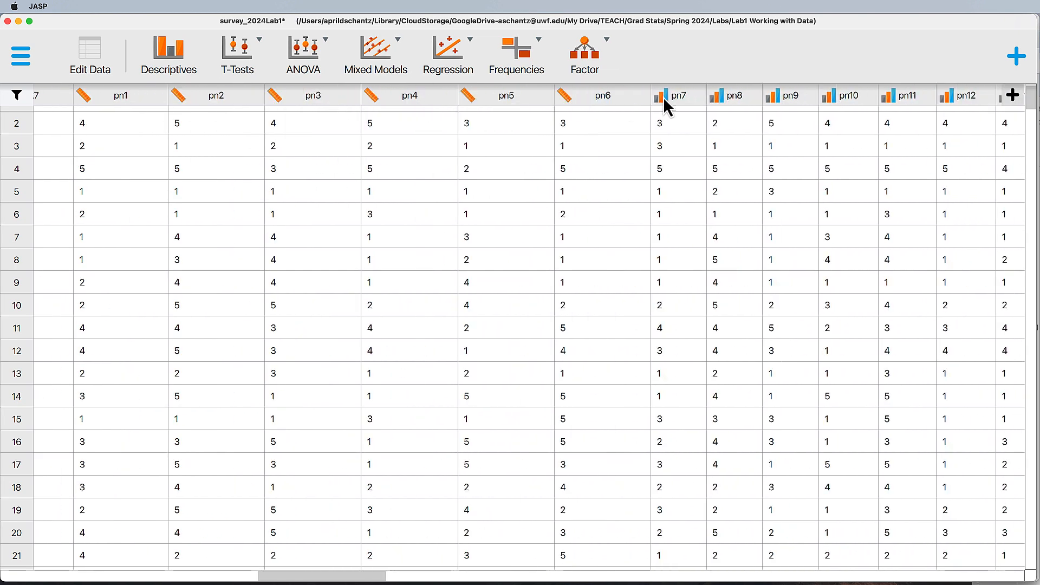
# Change the measurement level of the PANAS items pn7 to pn15 to Scale
pyautogui.click(663, 98)
pyautogui.click(677, 118)
pyautogui.click(757, 98)
pyautogui.click(773, 118)
pyautogui.click(853, 98)
pyautogui.click(868, 118)
pyautogui.hscroll(12, 819, 141)
pyautogui.click(198, 99)
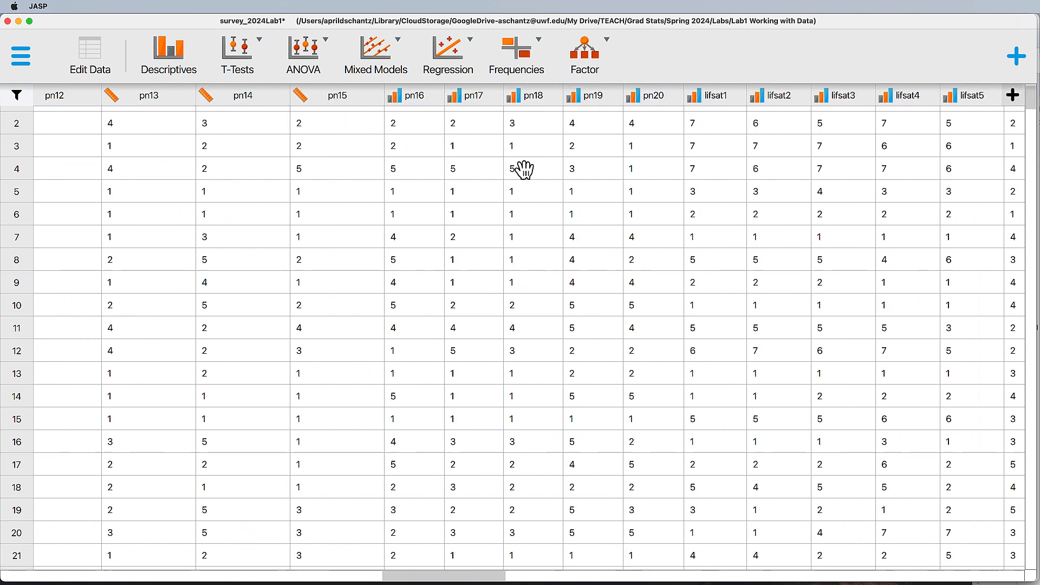
# Change the measurement level of pn16 to pn20 and lifsat1 to lifsat3 to Scale
pyautogui.hscroll(10, 524, 169)
pyautogui.click(148, 99)
pyautogui.click(164, 118)
pyautogui.click(247, 98)
pyautogui.click(260, 119)
pyautogui.click(341, 99)
pyautogui.click(355, 119)
pyautogui.click(435, 99)
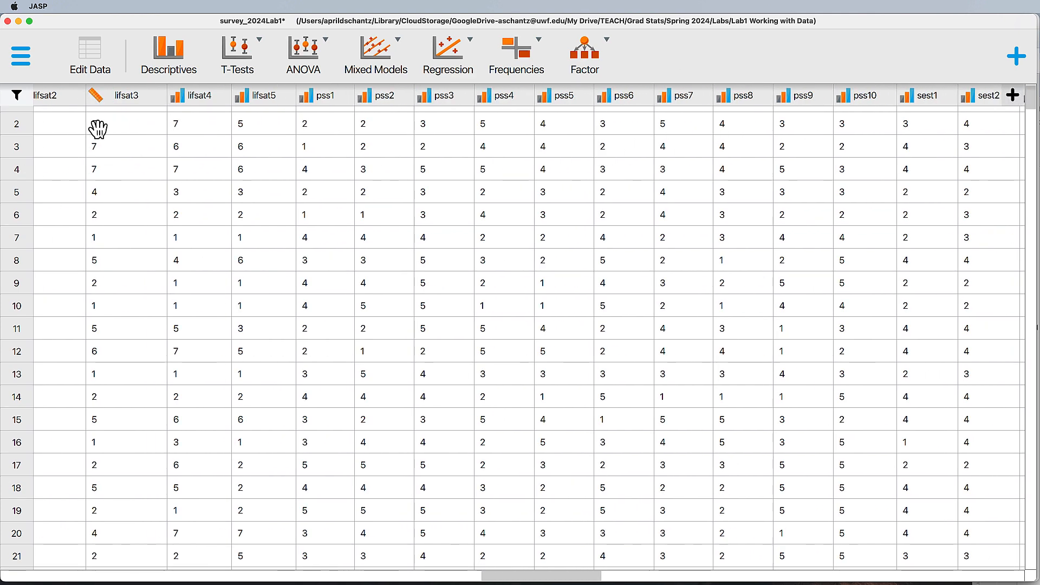
# Change the measurement level of lifsat4, lifsat5 and pss1 to pss7 to Scale
pyautogui.click(177, 99)
pyautogui.click(191, 119)
pyautogui.click(259, 98)
pyautogui.click(272, 118)
pyautogui.click(342, 99)
pyautogui.click(354, 118)
pyautogui.click(435, 99)
pyautogui.click(448, 119)
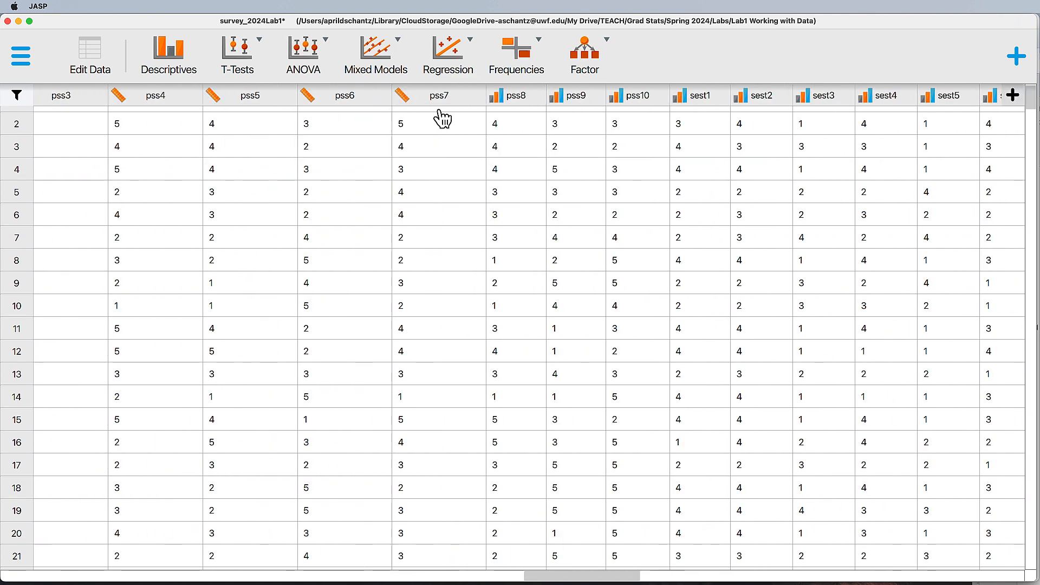
# Change the measurement level of pss8 to pss10 and sest1 to sest5 to Scale
pyautogui.click(494, 99)
pyautogui.click(509, 119)
pyautogui.hscroll(10, 503, 216)
pyautogui.click(238, 98)
pyautogui.click(252, 119)
pyautogui.click(569, 117)
pyautogui.hscroll(10, 541, 217)
# Change the measurement level of sest6 to sest10 and m1 to m4 to Scale
pyautogui.click(234, 98)
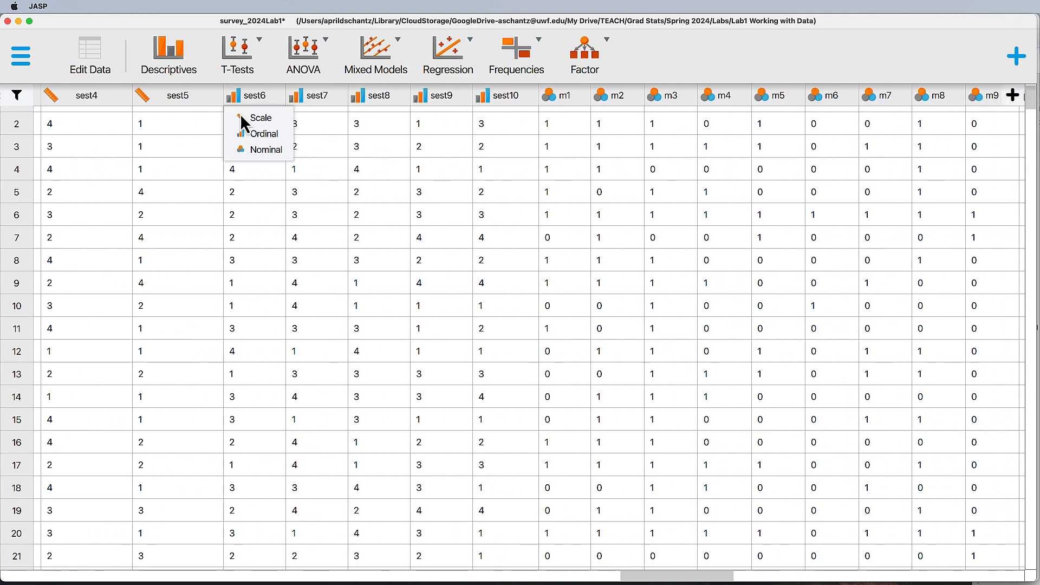
pyautogui.click(242, 118)
pyautogui.click(325, 98)
pyautogui.click(334, 117)
pyautogui.click(416, 99)
pyautogui.click(425, 118)
pyautogui.click(509, 99)
pyautogui.click(517, 117)
pyautogui.click(598, 98)
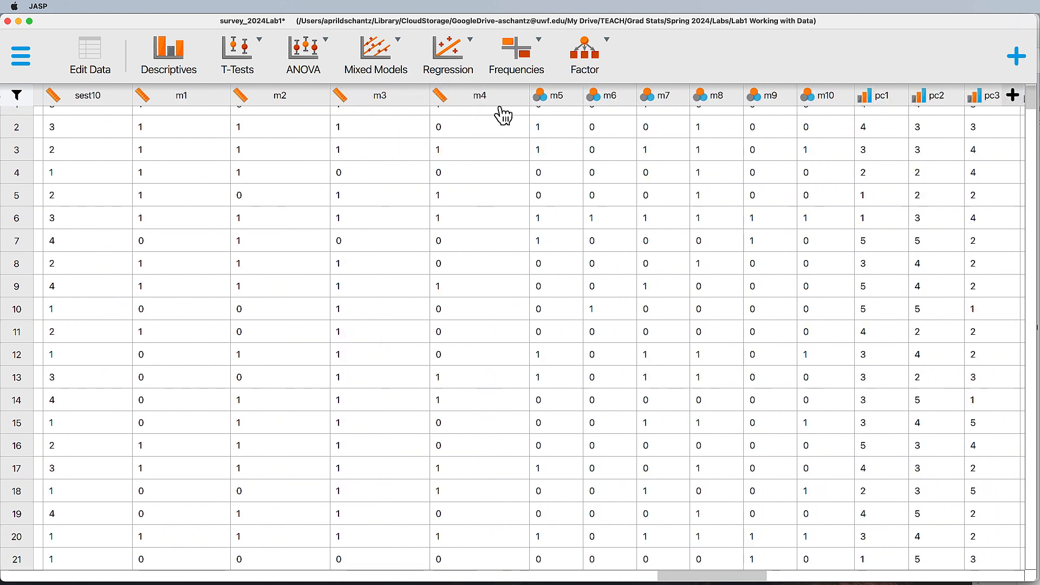
# Change the measurement level of m5 to m10, pc1 and pc2 to Scale
pyautogui.click(540, 98)
pyautogui.click(548, 117)
pyautogui.click(638, 98)
pyautogui.click(646, 118)
pyautogui.click(738, 98)
pyautogui.click(746, 117)
pyautogui.click(838, 98)
pyautogui.click(846, 117)
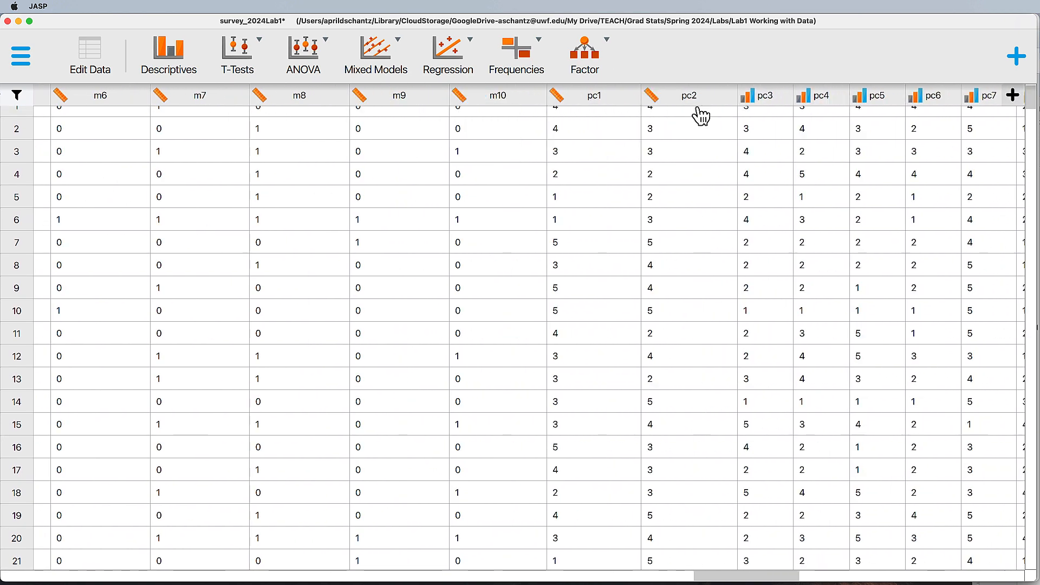
# Change the measurement level of the items pc3 to pc10 to Scale
pyautogui.click(747, 98)
pyautogui.click(756, 118)
pyautogui.hscroll(10, 704, 162)
pyautogui.click(137, 99)
pyautogui.click(147, 118)
pyautogui.click(233, 98)
pyautogui.click(242, 117)
pyautogui.click(330, 99)
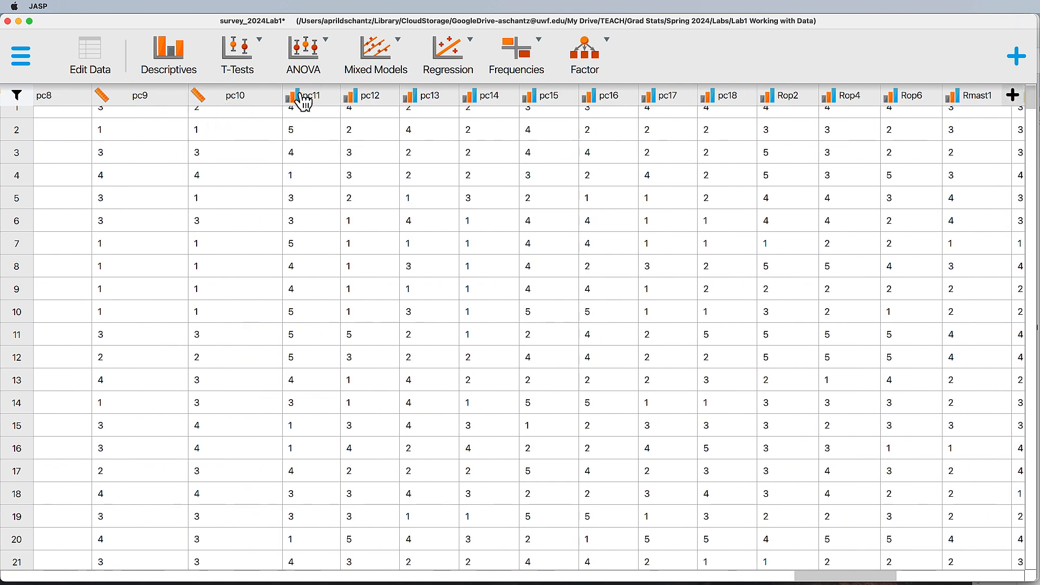
# Change the measurement level of pc11 to pc18 and the reversed item Rop2 to Scale
pyautogui.click(299, 98)
pyautogui.click(308, 117)
pyautogui.click(389, 99)
pyautogui.click(398, 118)
pyautogui.click(483, 99)
pyautogui.click(491, 118)
pyautogui.click(575, 99)
pyautogui.click(584, 118)
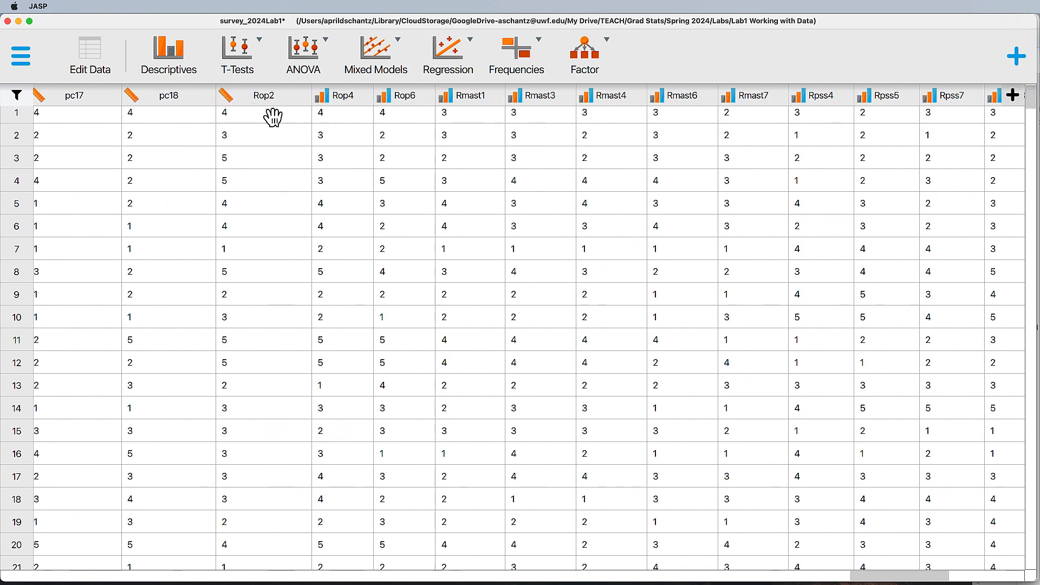
# Change the measurement level of Rop4, Rop6, all Rmast items, Rpss4 and Rpss5 to Scale
pyautogui.click(321, 98)
pyautogui.click(330, 117)
pyautogui.click(415, 98)
pyautogui.click(425, 117)
pyautogui.click(510, 98)
pyautogui.click(518, 117)
pyautogui.click(604, 98)
pyautogui.click(613, 118)
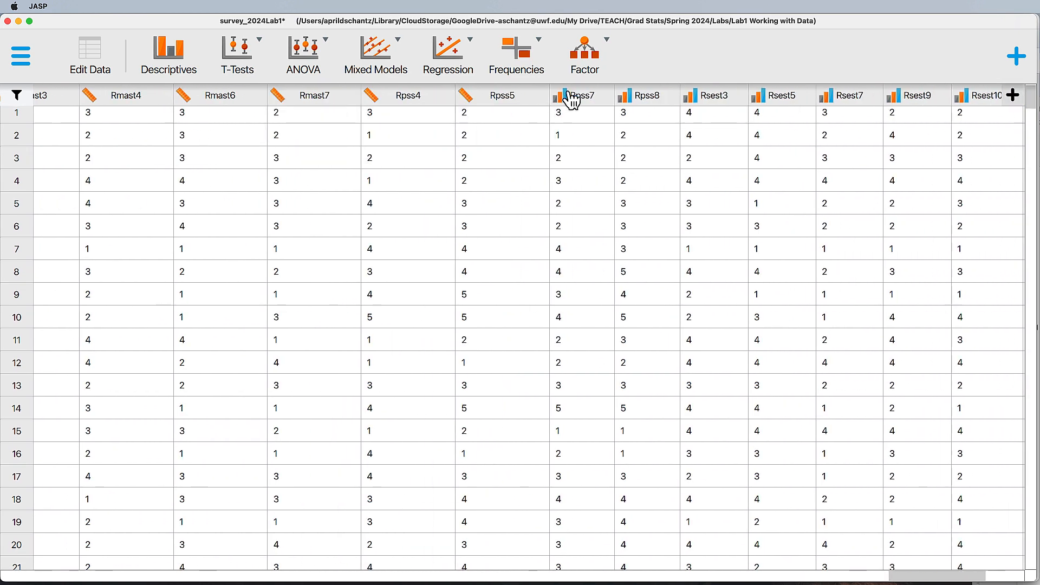
# Change the measurement level of Rpss7, Rpss8, all Rsest items and Rpc1 to Scale
pyautogui.click(561, 98)
pyautogui.click(569, 118)
pyautogui.click(655, 98)
pyautogui.click(663, 118)
pyautogui.hscroll(10, 418, 190)
pyautogui.click(292, 98)
pyautogui.click(301, 118)
pyautogui.click(383, 98)
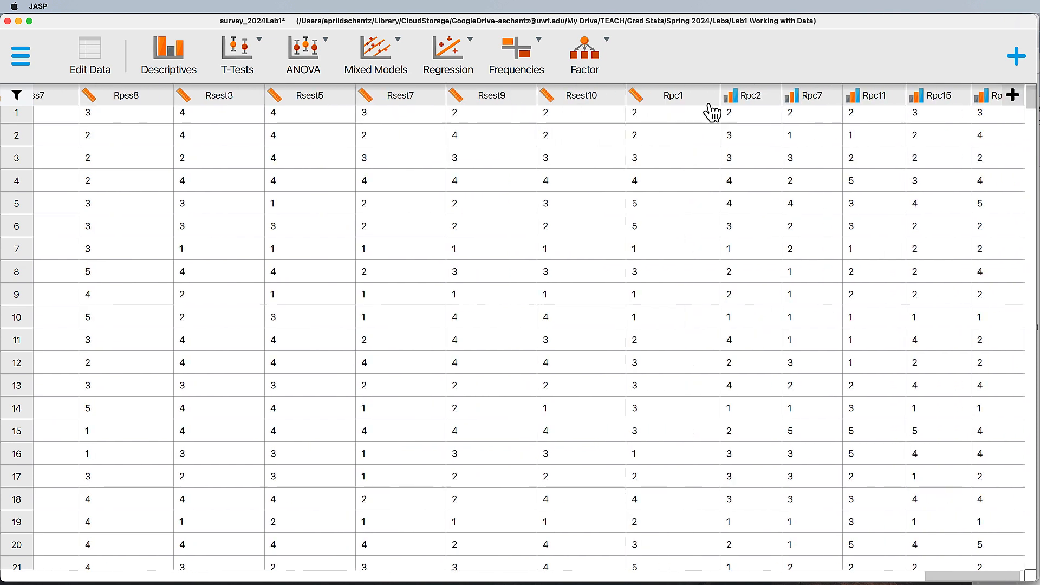
# Change the measurement level of the reversed items Rpc2, Rpc7, Rpc11, Rpc15 and Rpc16 to Scale
pyautogui.click(731, 98)
pyautogui.click(739, 118)
pyautogui.click(818, 98)
pyautogui.click(828, 117)
pyautogui.click(913, 98)
pyautogui.click(921, 118)
pyautogui.hscroll(3, 888, 117)
pyautogui.click(882, 98)
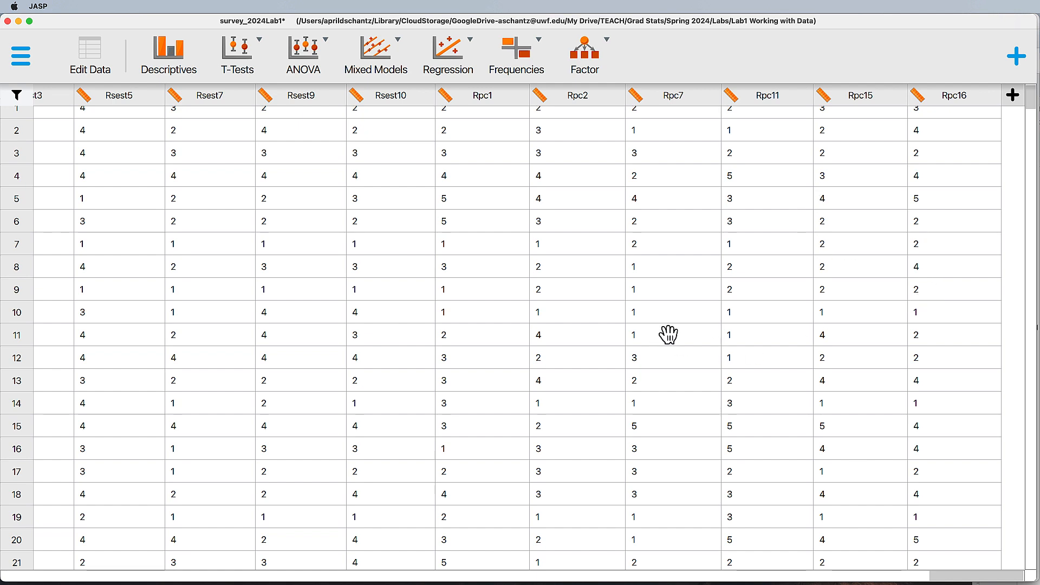
# Save the dataset as survey_2024Lab1 in the Lab1 Working with Data folder, replacing the existing file
pyautogui.hscroll(-15, 737, 319)
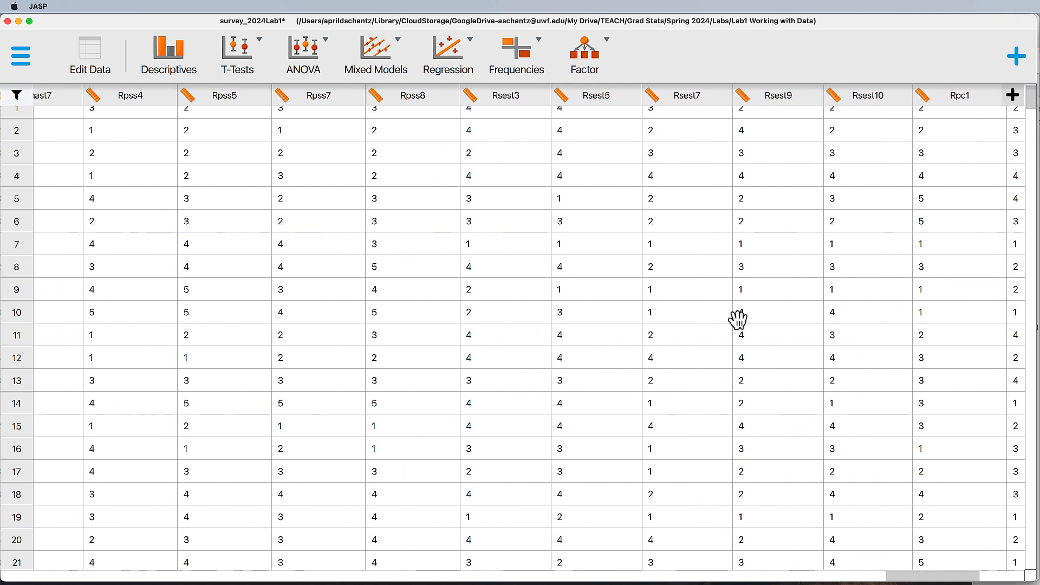
pyautogui.hscroll(-20, 737, 317)
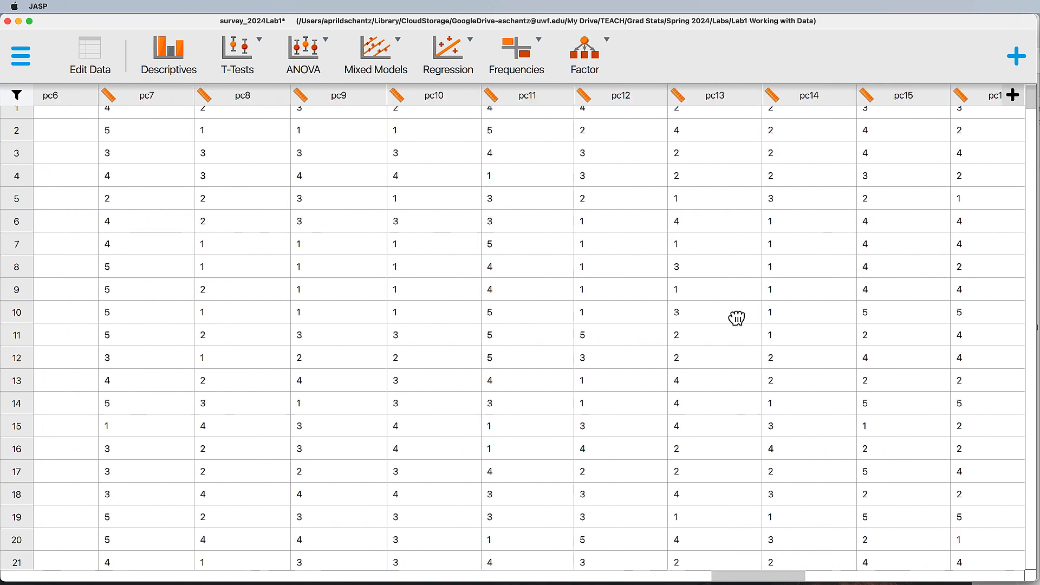
pyautogui.hscroll(-20, 736, 317)
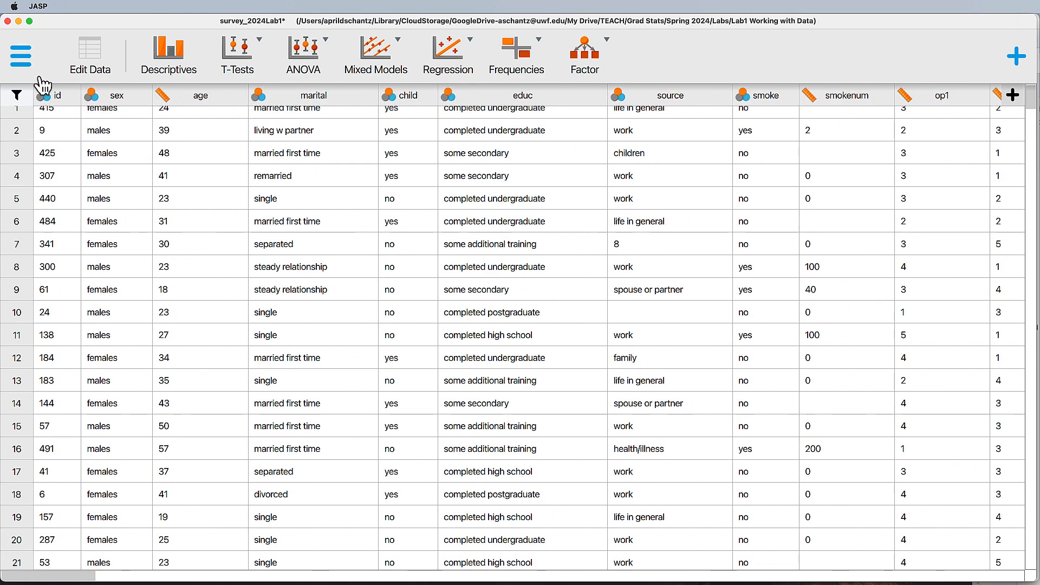
pyautogui.click(22, 58)
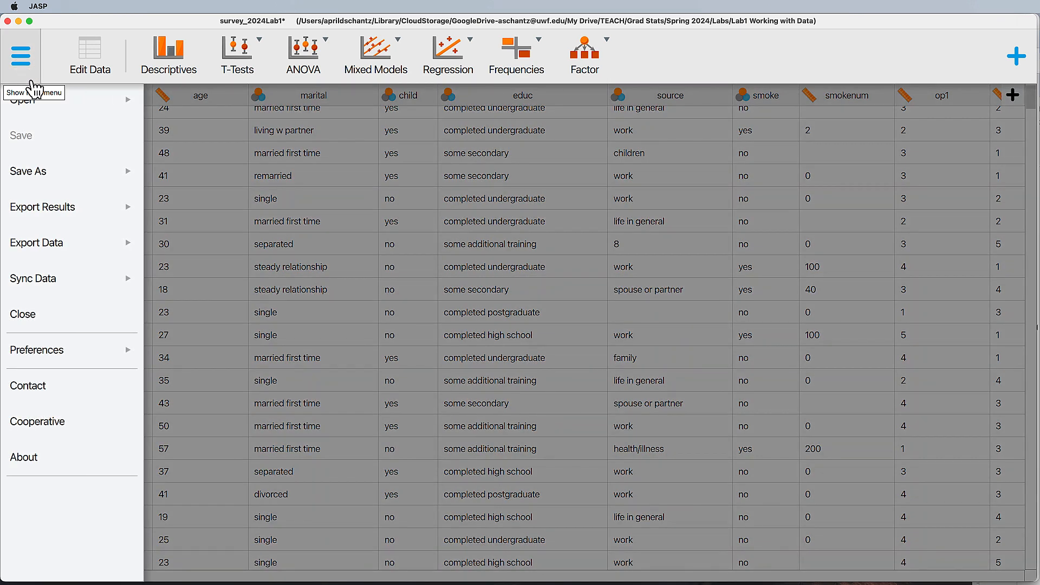
pyautogui.click(34, 174)
pyautogui.click(207, 109)
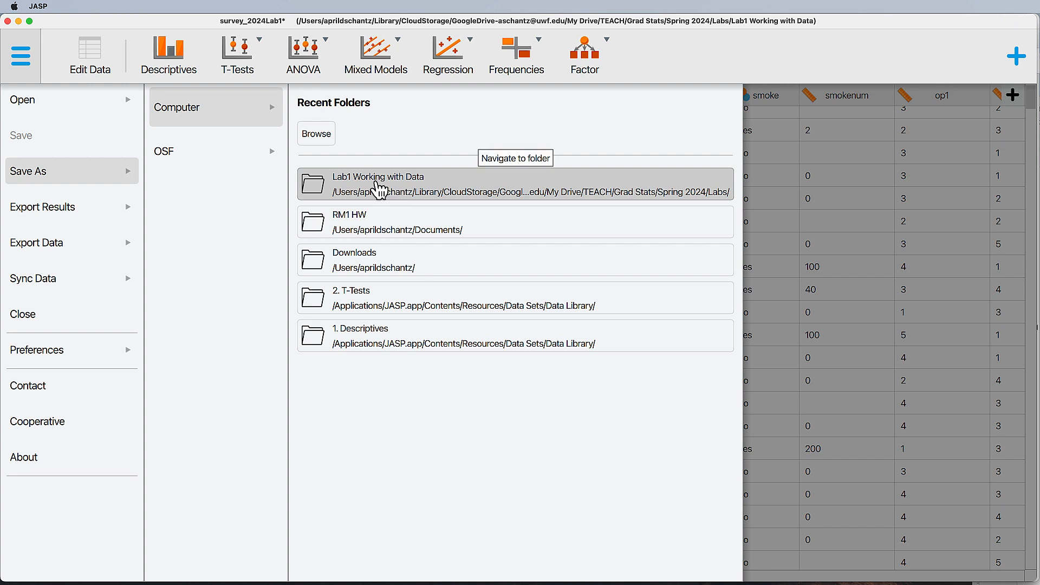
pyautogui.click(316, 138)
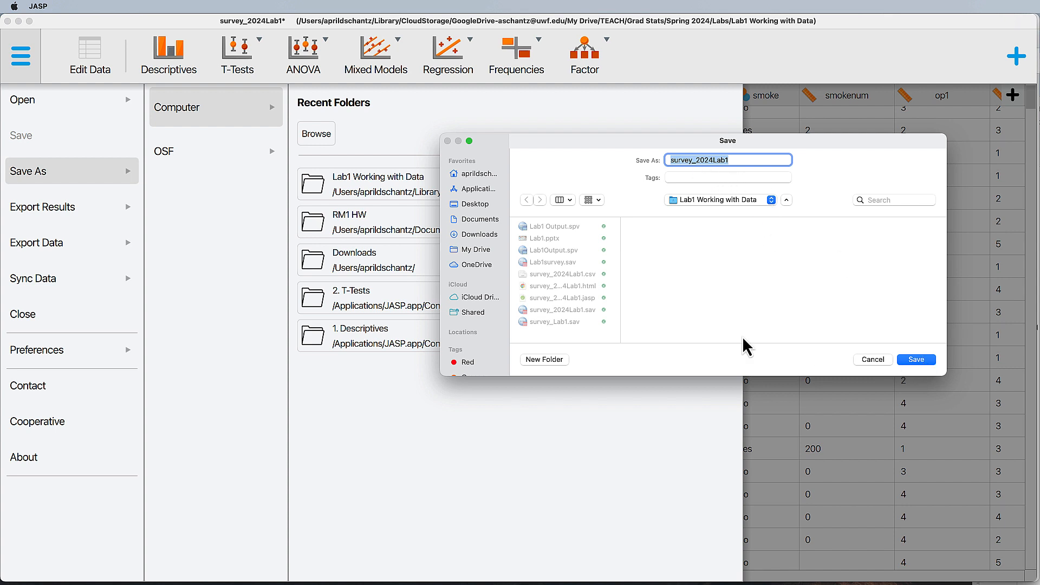
pyautogui.click(913, 362)
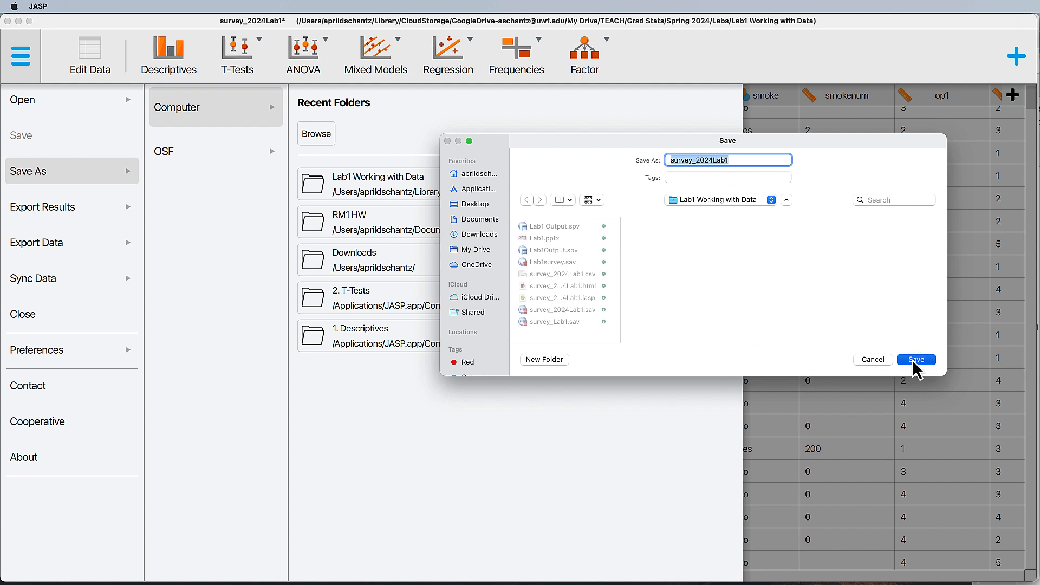
pyautogui.click(732, 310)
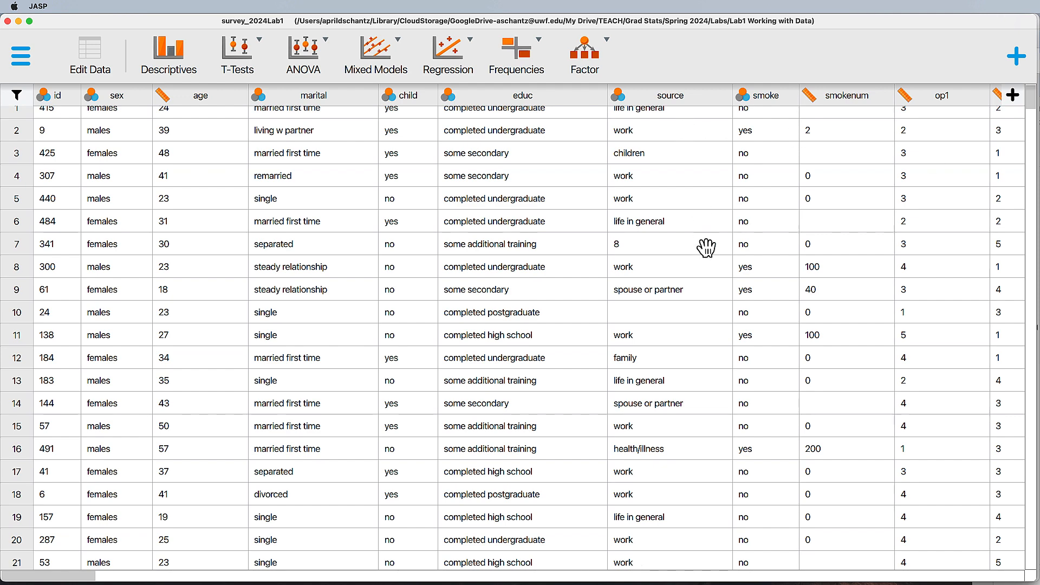
# Look through the scale item columns to locate the life satisfaction items lifsat1 to lifsat5
pyautogui.hscroll(10, 705, 239)
pyautogui.hscroll(10, 705, 237)
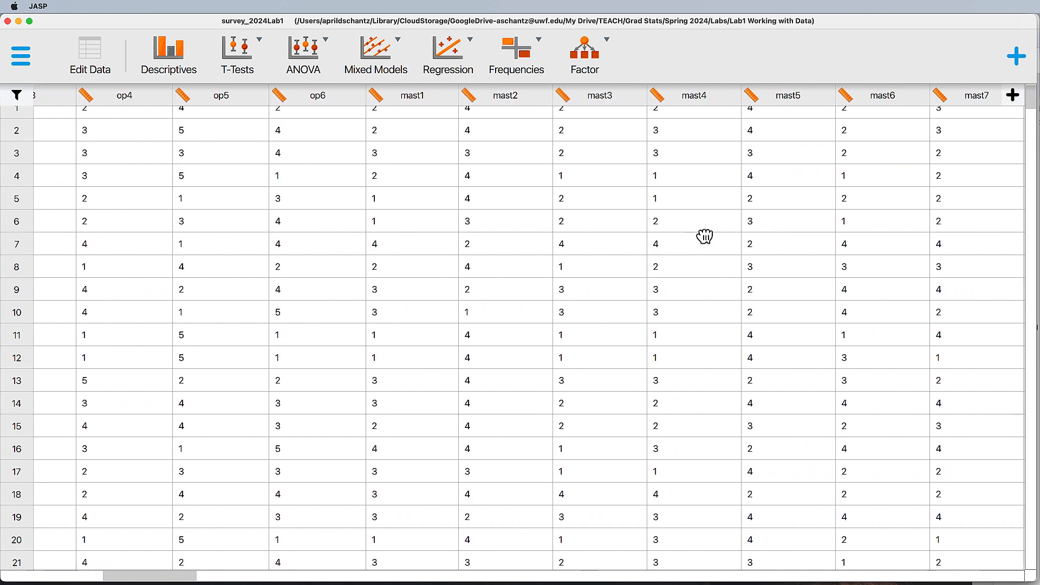
pyautogui.hscroll(10, 703, 236)
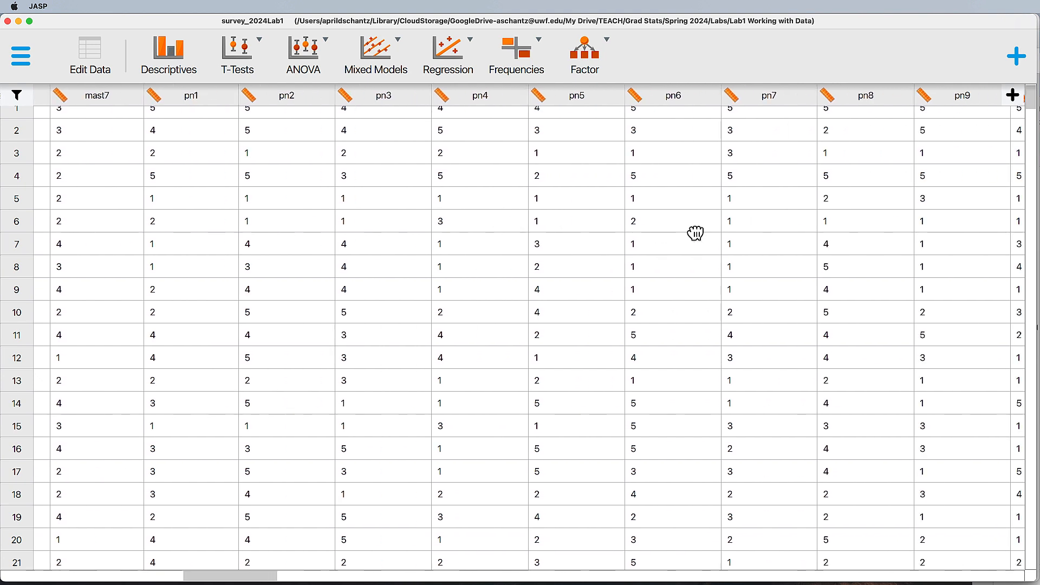
pyautogui.hscroll(10, 694, 233)
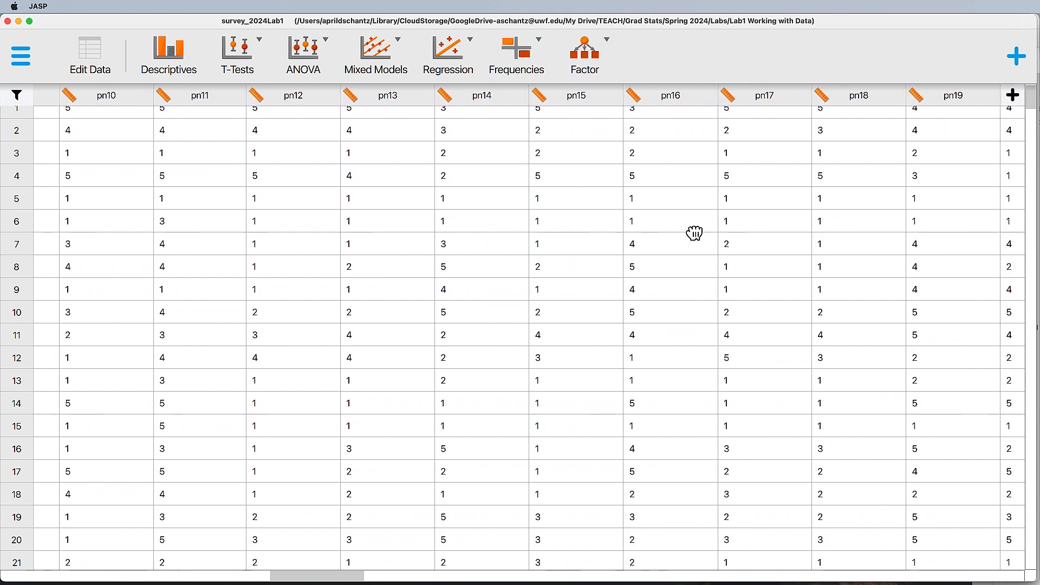
pyautogui.hscroll(5, 694, 233)
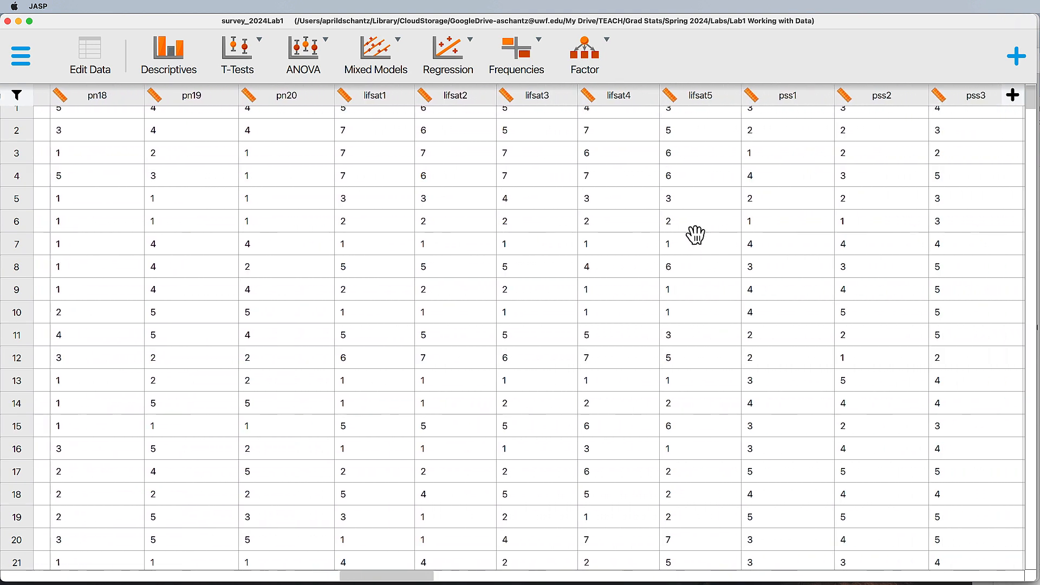
pyautogui.hscroll(-2, 694, 234)
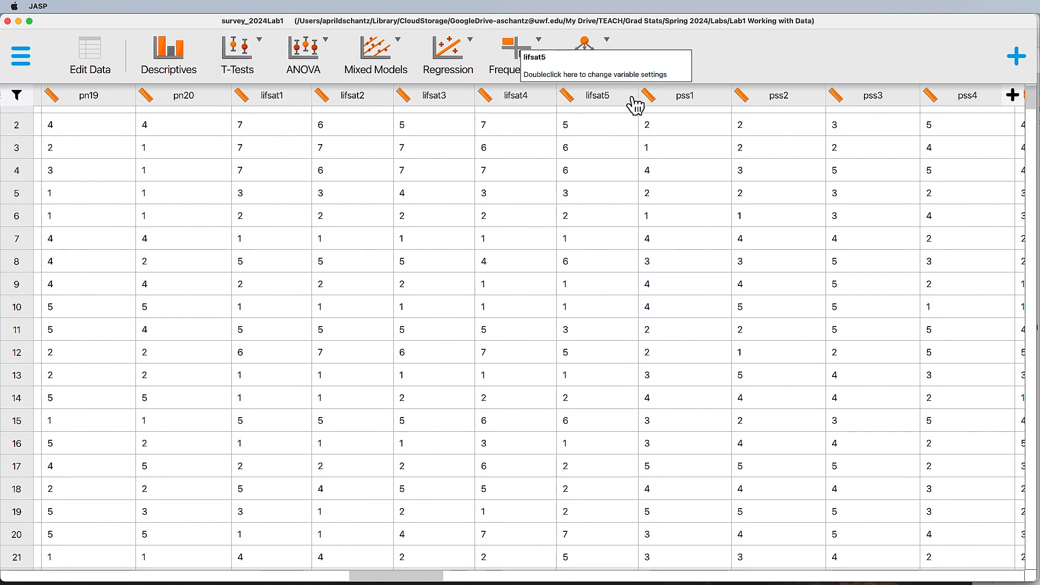
# Switch to Adobe Acrobat and check the Life Satisfaction Scale entry in survey_codebook.pdf for its items and response coding
pyautogui.press('super+Tab')
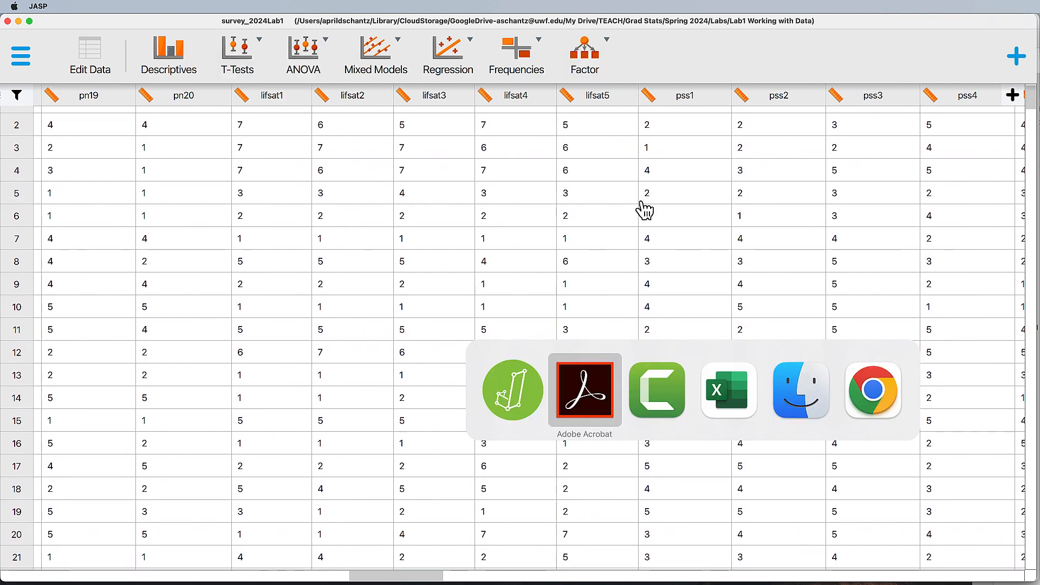
pyautogui.scroll(-3, 672, 252)
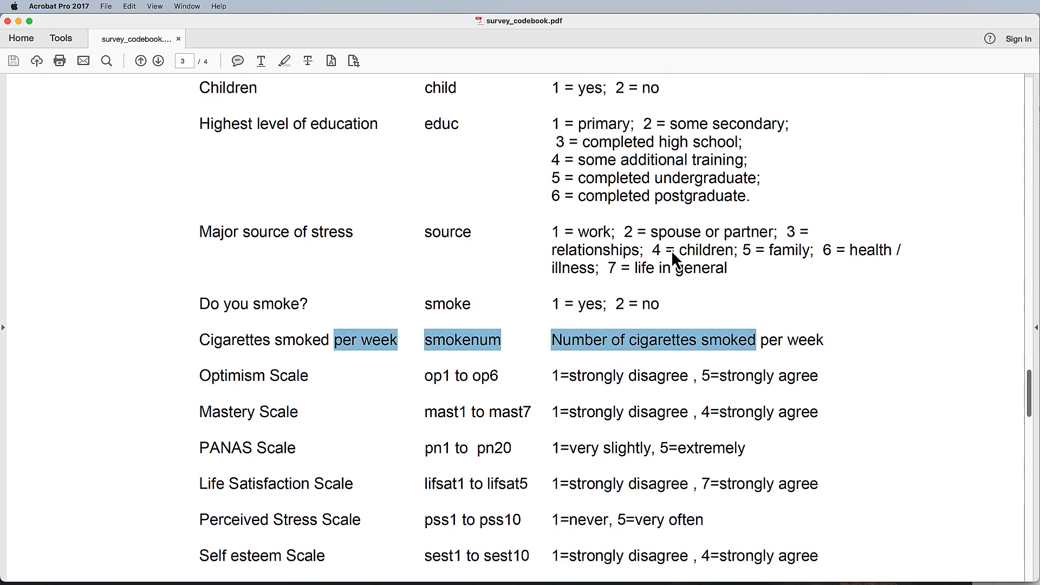
pyautogui.scroll(-10, 672, 254)
pyautogui.scroll(5, 671, 255)
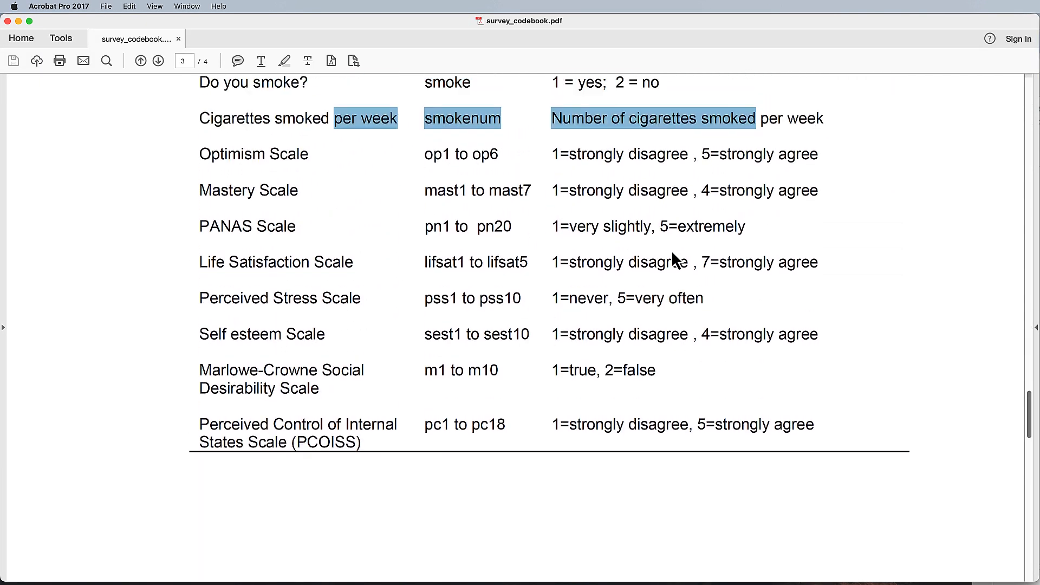
pyautogui.scroll(2, 673, 257)
pyautogui.scroll(-1, 628, 260)
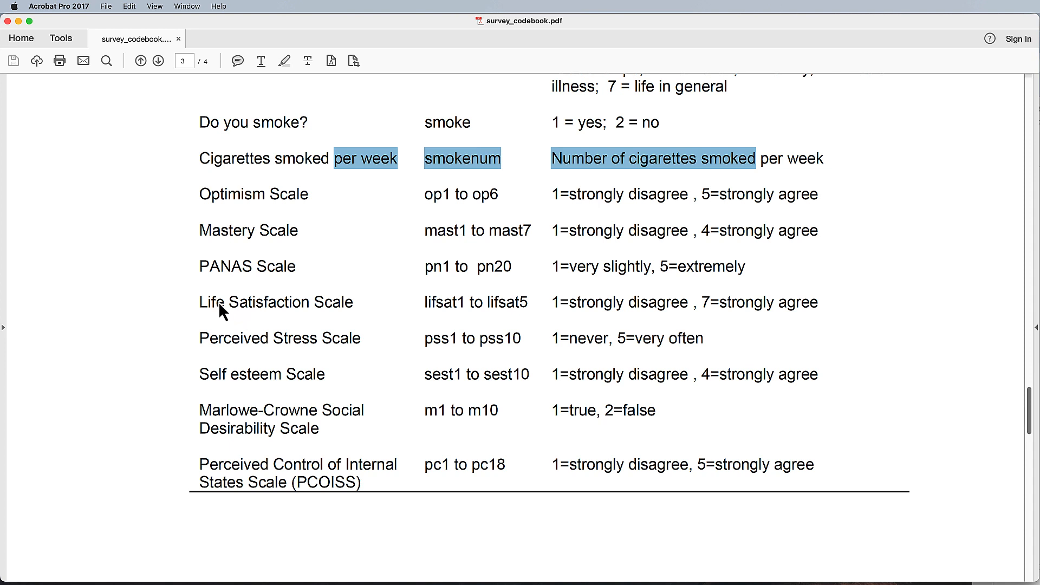
pyautogui.moveTo(218, 301); pyautogui.dragTo(787, 301)
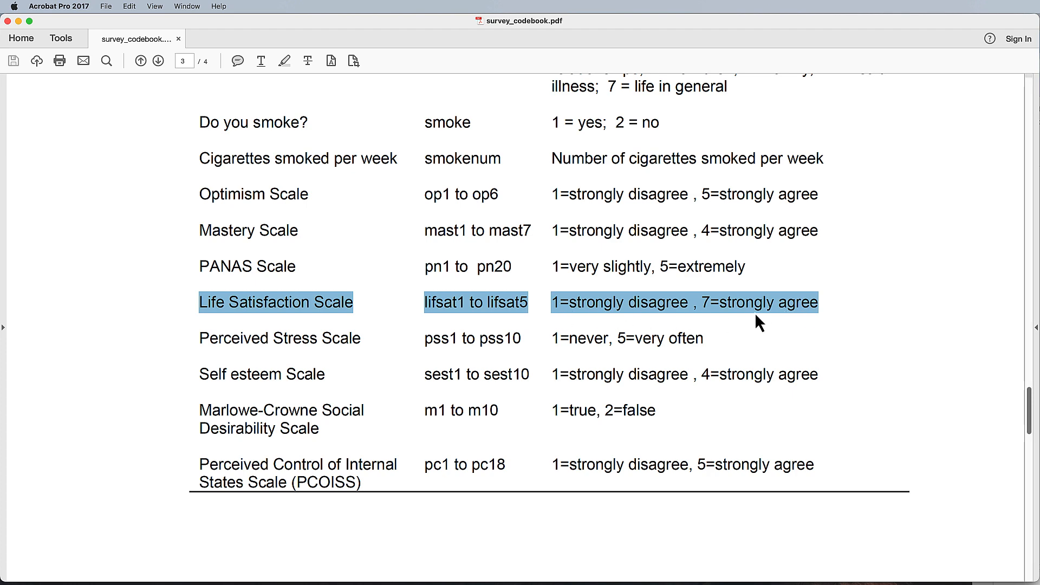
pyautogui.scroll(-10, 745, 309)
pyautogui.scroll(5, 745, 309)
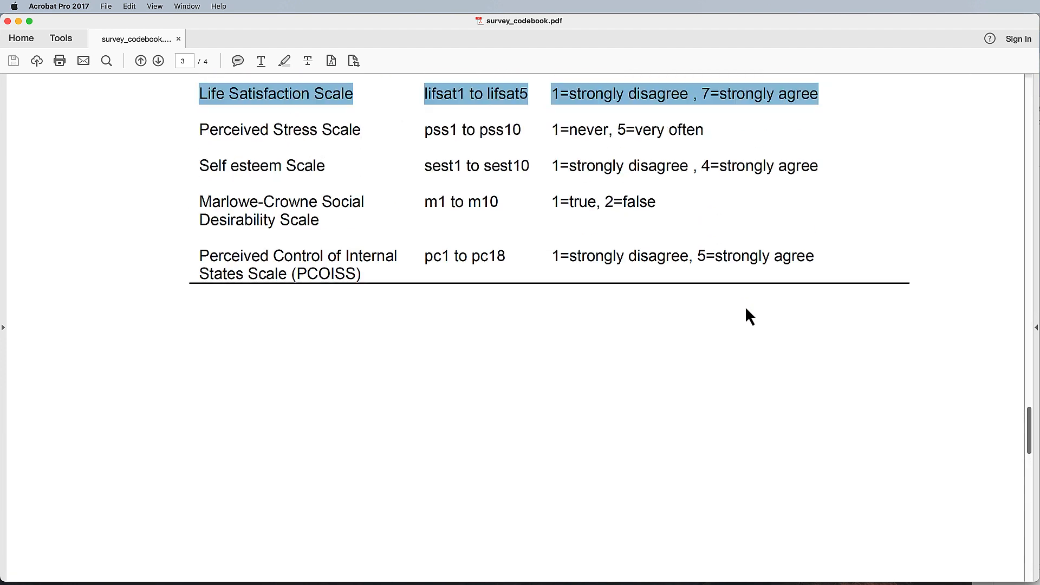
pyautogui.scroll(5, 746, 308)
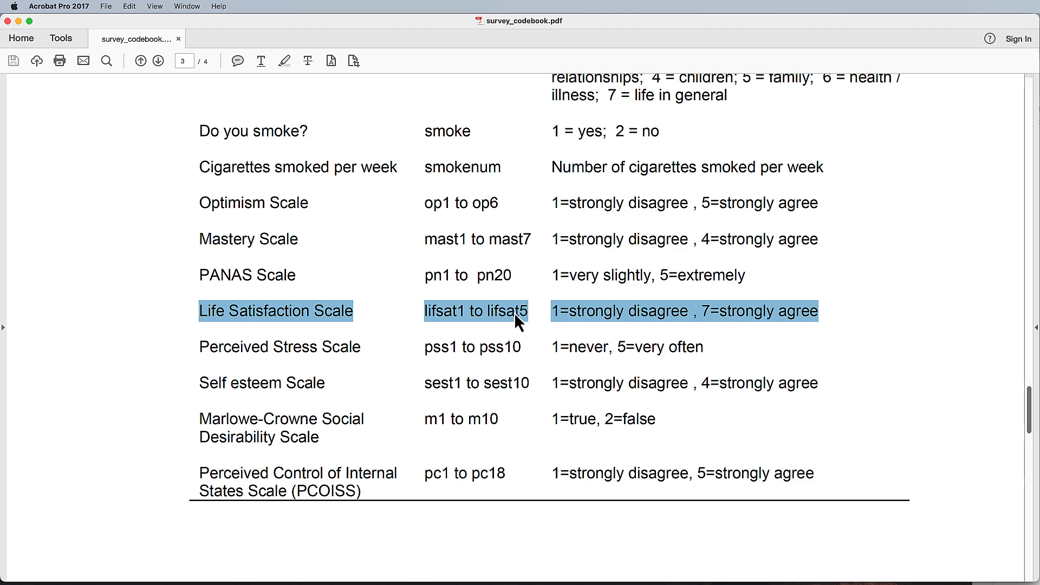
# Return to JASP and enable the Reliability module
pyautogui.press('super+Tab')
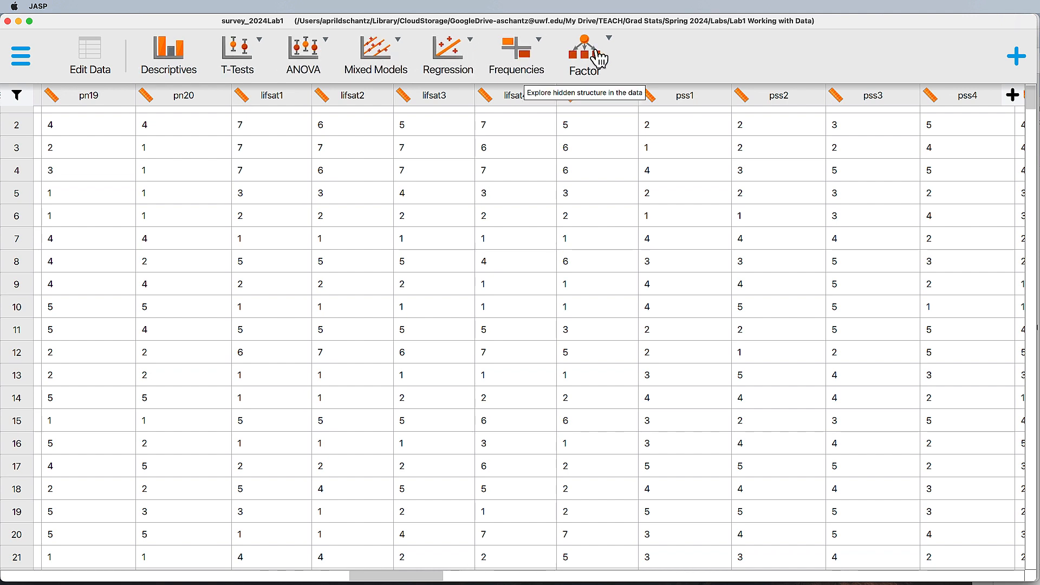
pyautogui.click(1018, 60)
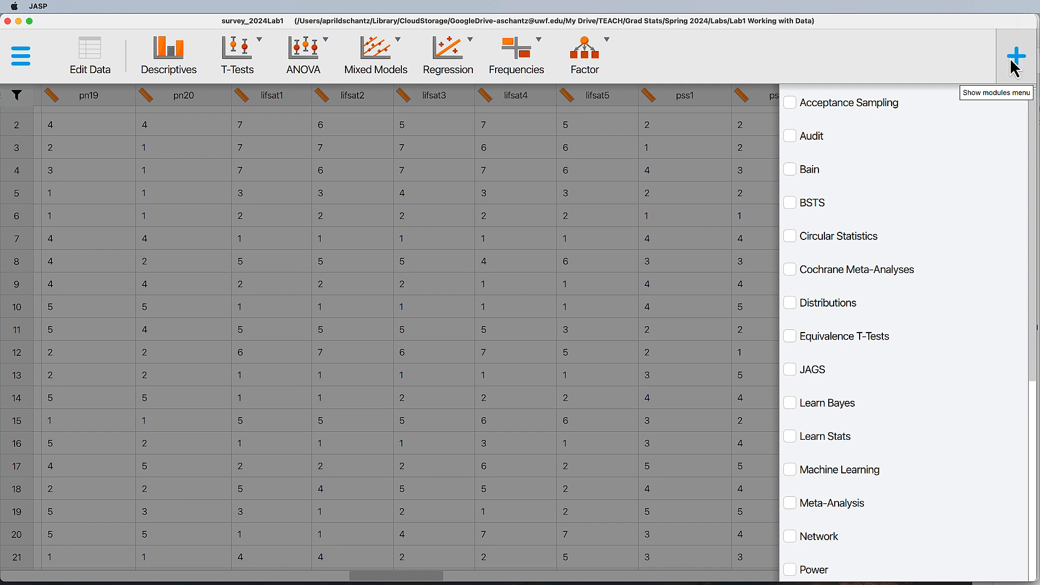
pyautogui.scroll(-1, 848, 418)
pyautogui.scroll(-8, 849, 418)
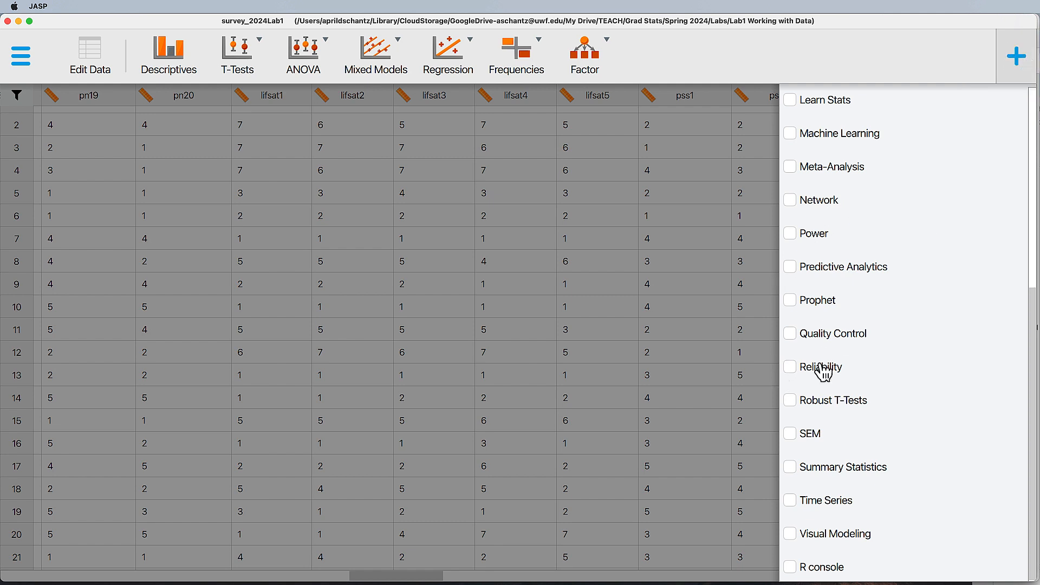
pyautogui.click(793, 368)
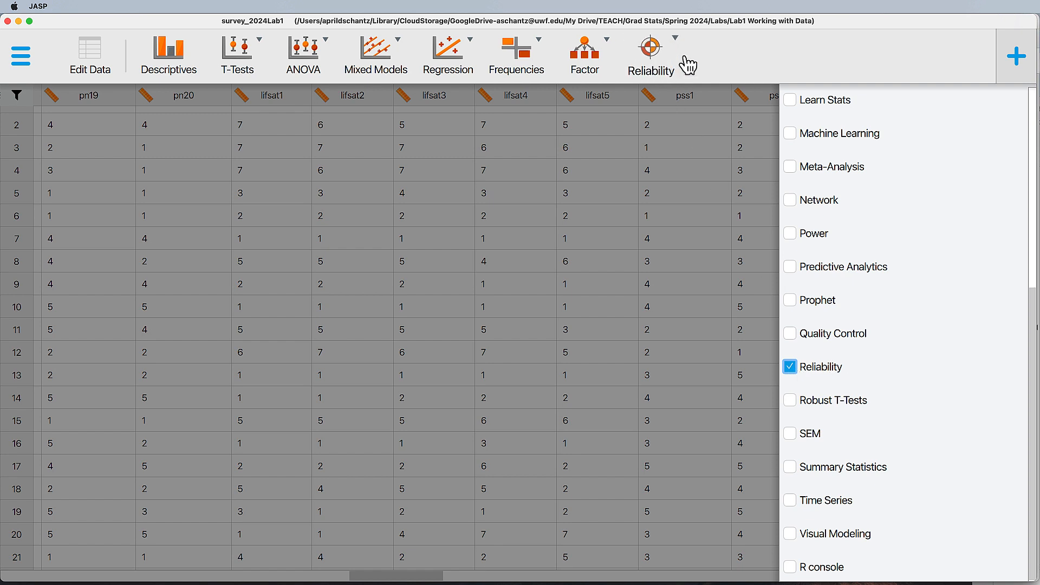
pyautogui.click(760, 61)
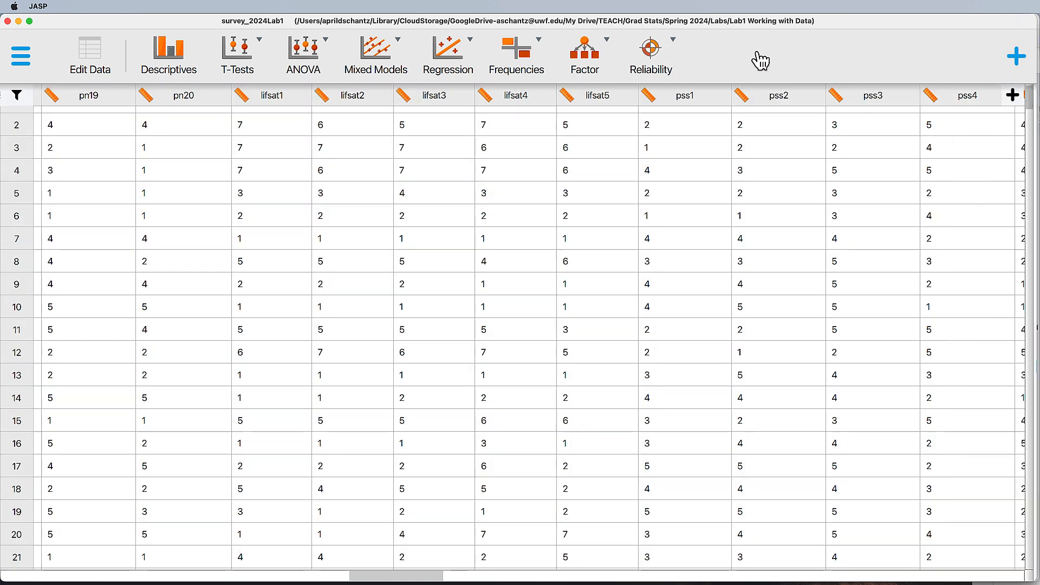
# Create a classical Unidimensional Reliability analysis with lifsat1 to lifsat5 as its variables
pyautogui.click(676, 43)
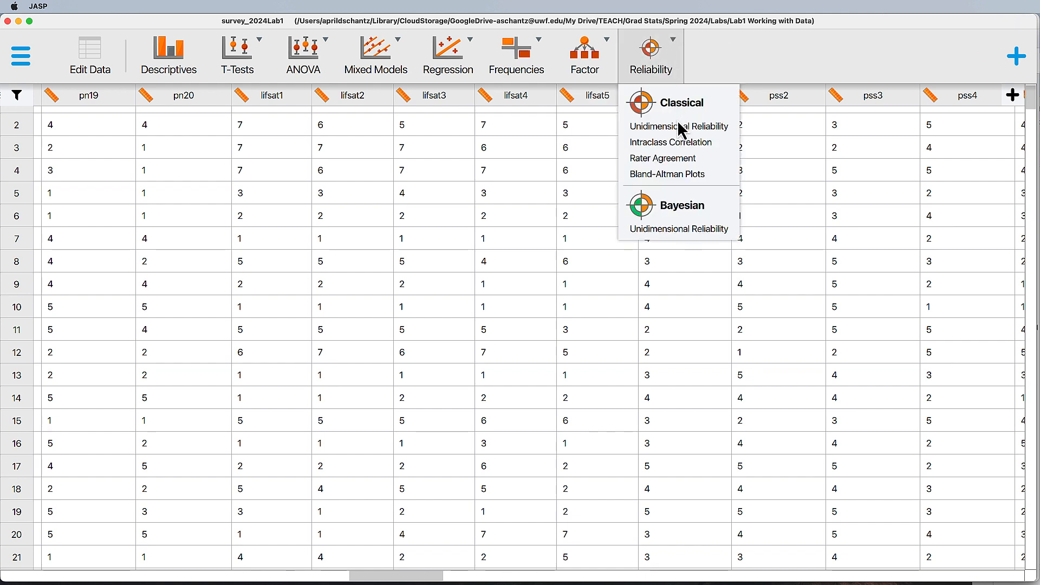
pyautogui.click(710, 131)
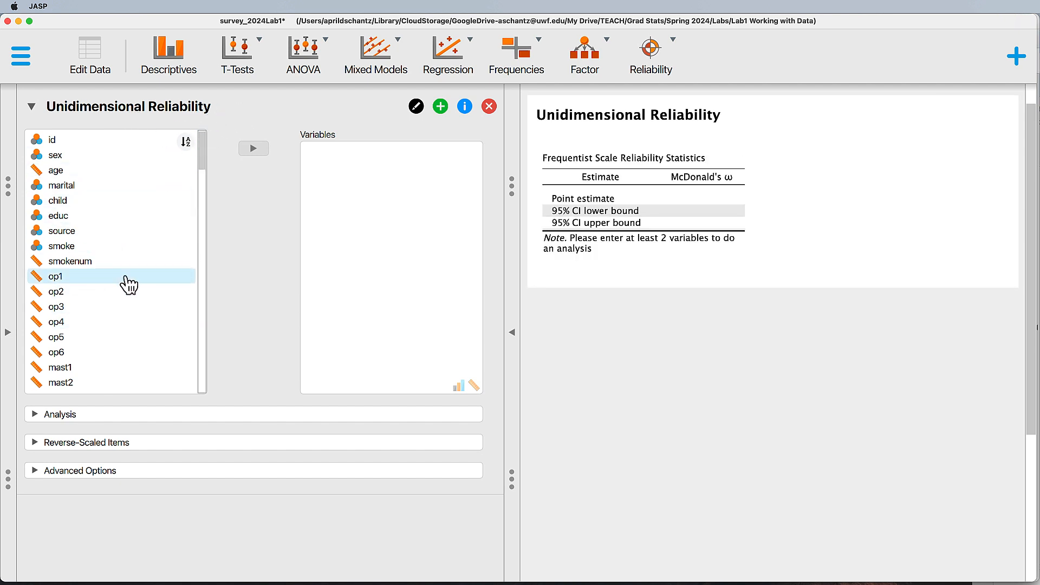
pyautogui.scroll(-5, 128, 282)
pyautogui.scroll(-10, 129, 284)
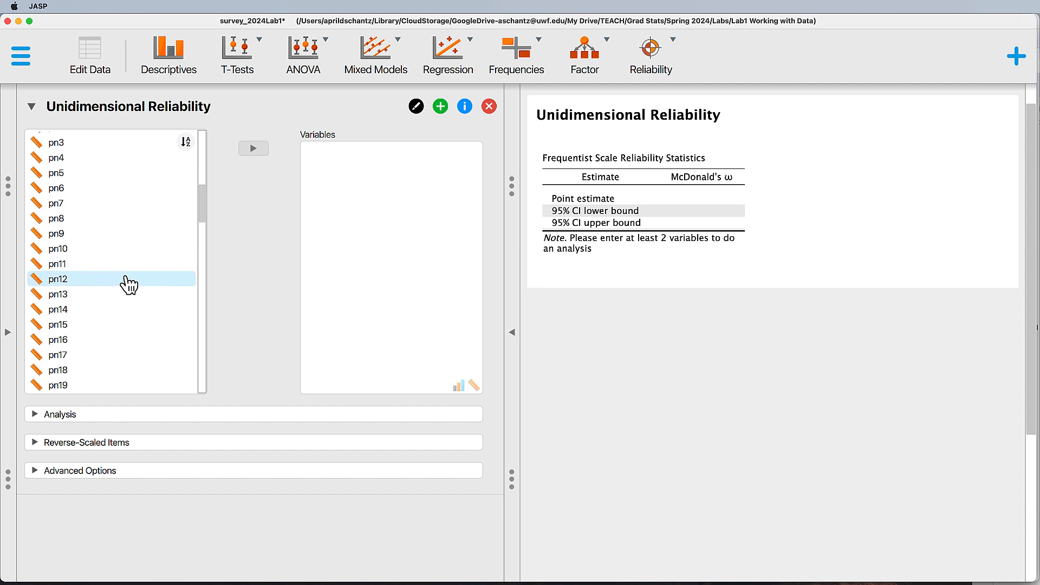
pyautogui.scroll(-2, 125, 277)
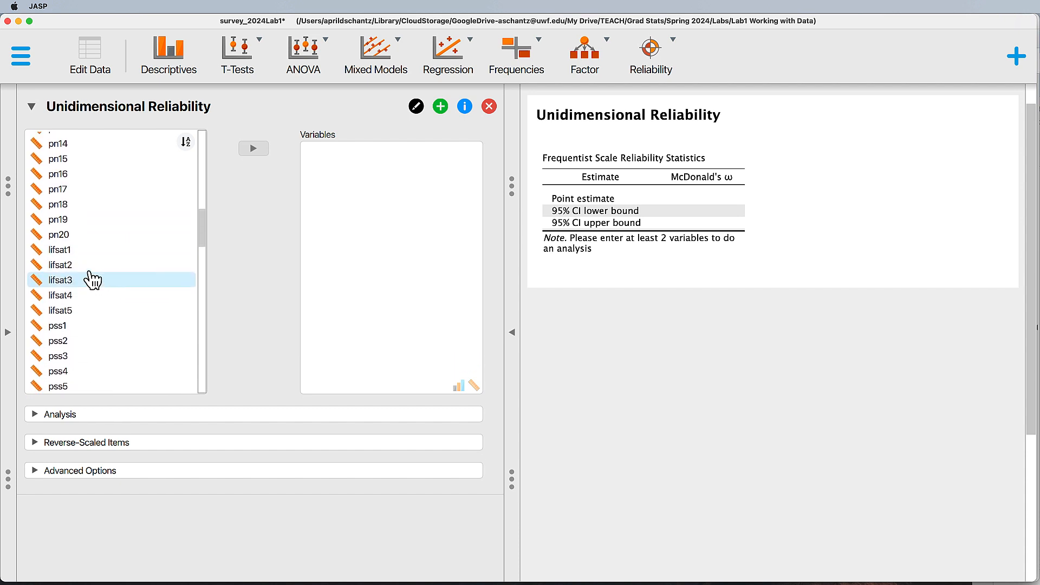
pyautogui.click(62, 252)
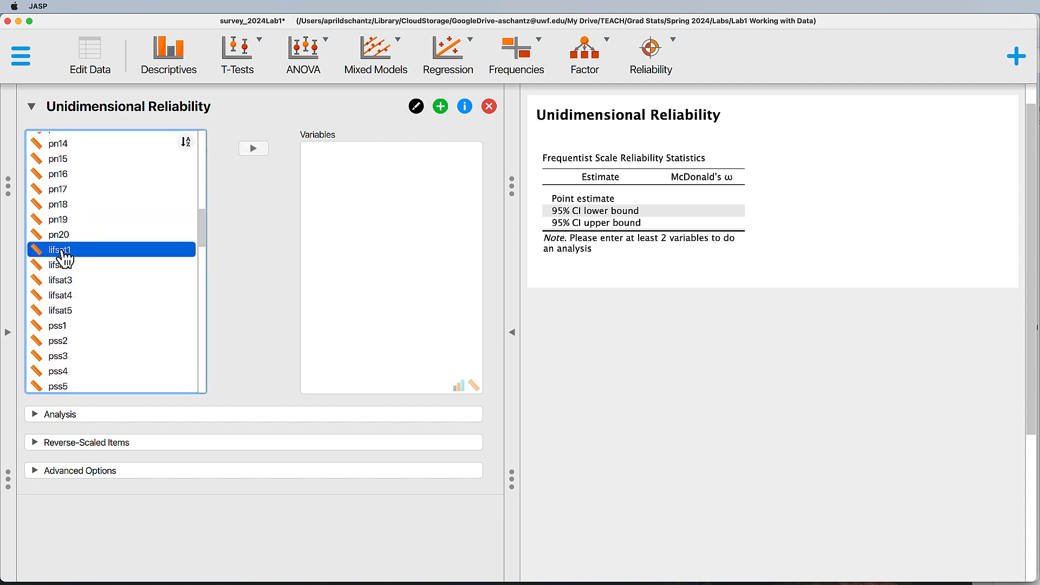
pyautogui.keyDown('shift'); pyautogui.click(70, 311); pyautogui.keyUp('shift')
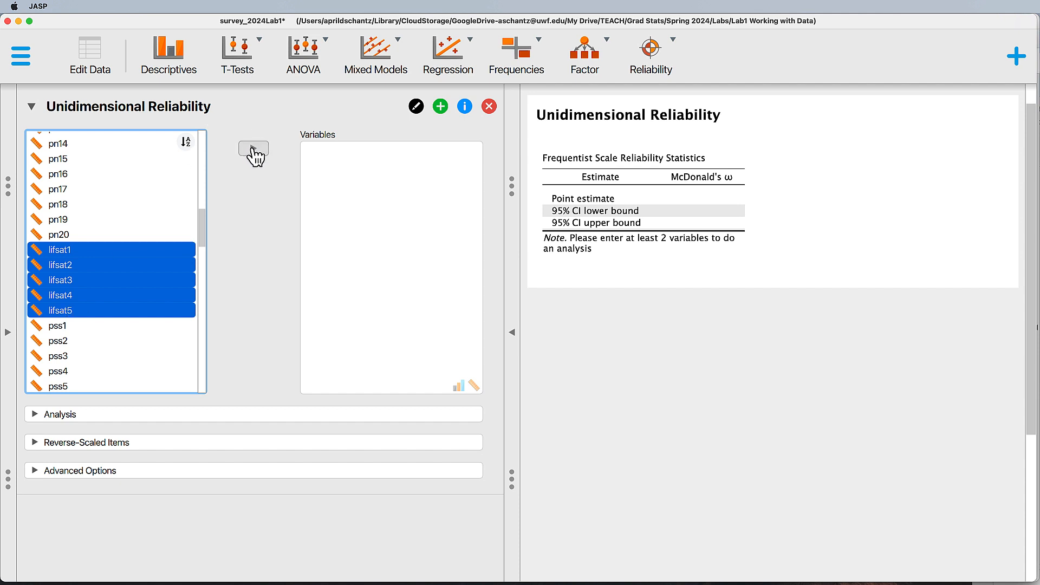
pyautogui.click(253, 151)
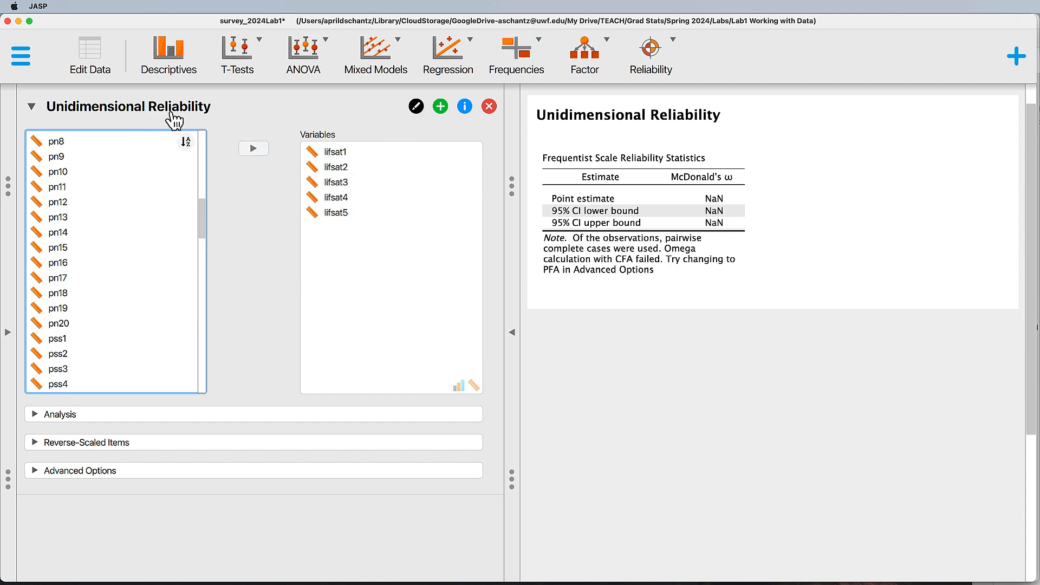
# Rename the Unidimensional Reliability analysis as Life Sat Reliability
pyautogui.click(417, 107)
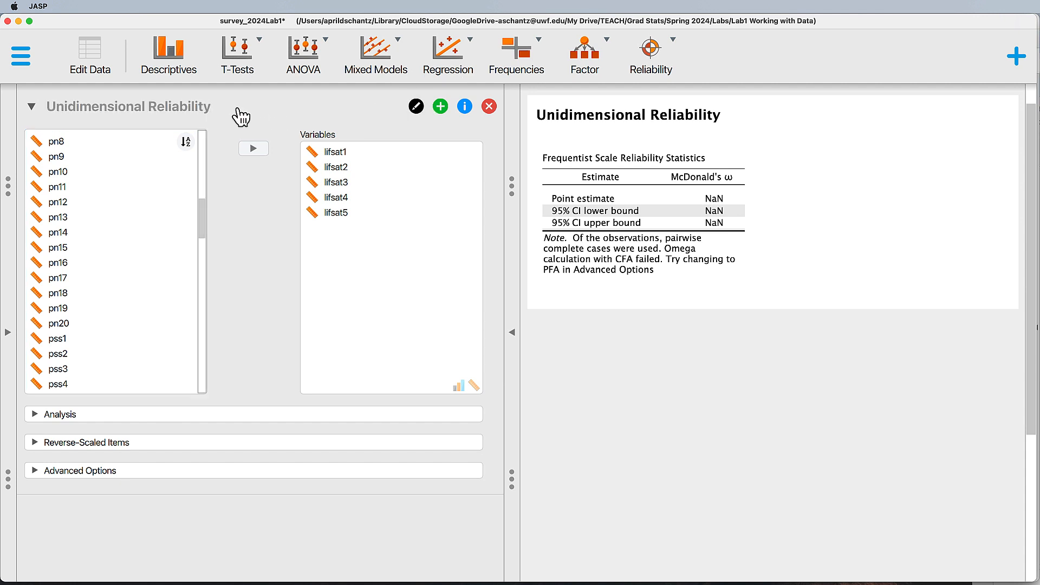
pyautogui.moveTo(212, 112); pyautogui.dragTo(46, 114)
pyautogui.doubleClick(94, 115)
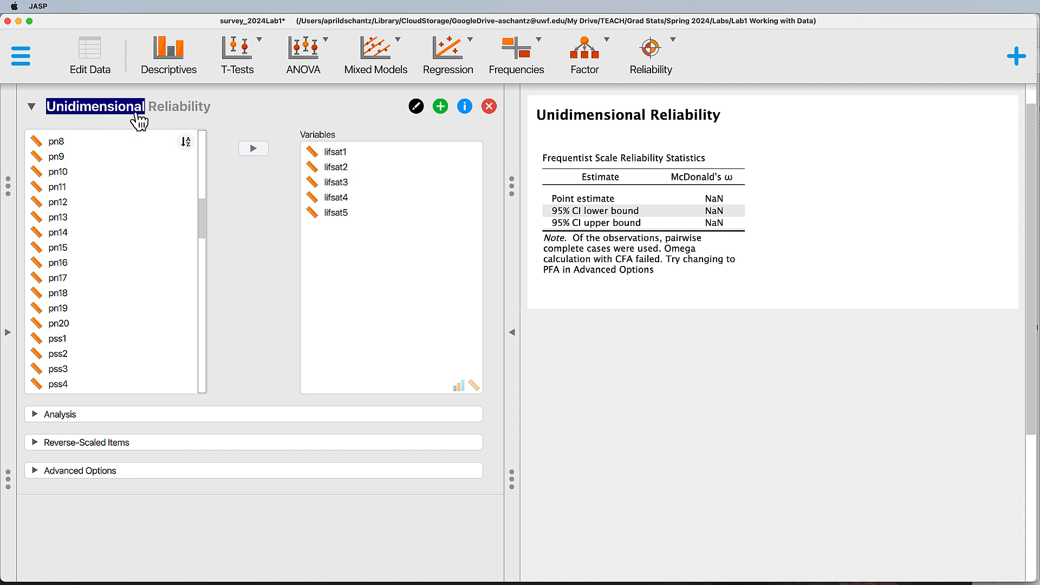
pyautogui.write('Life Sat')
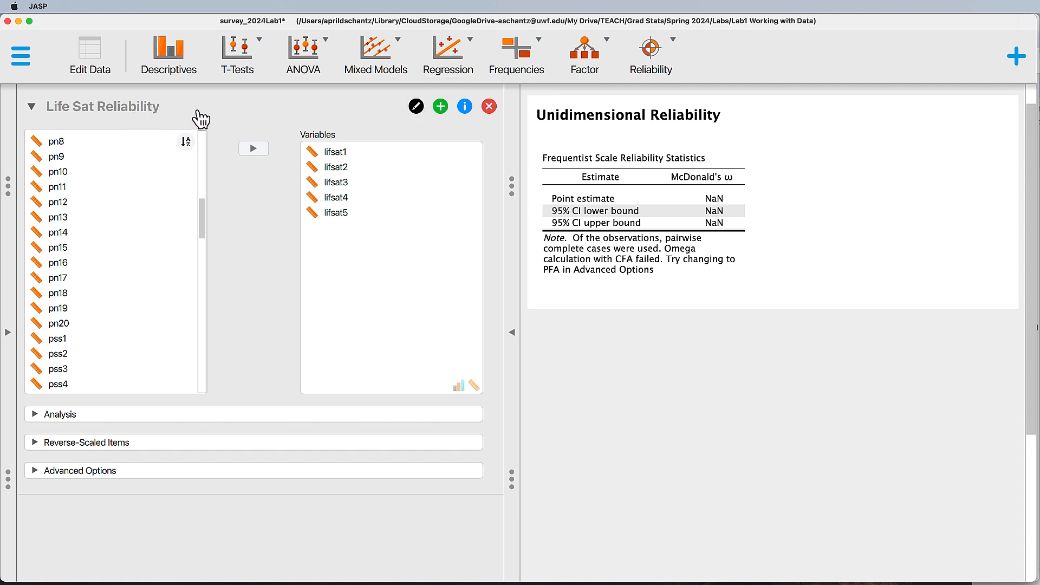
pyautogui.press('Return')
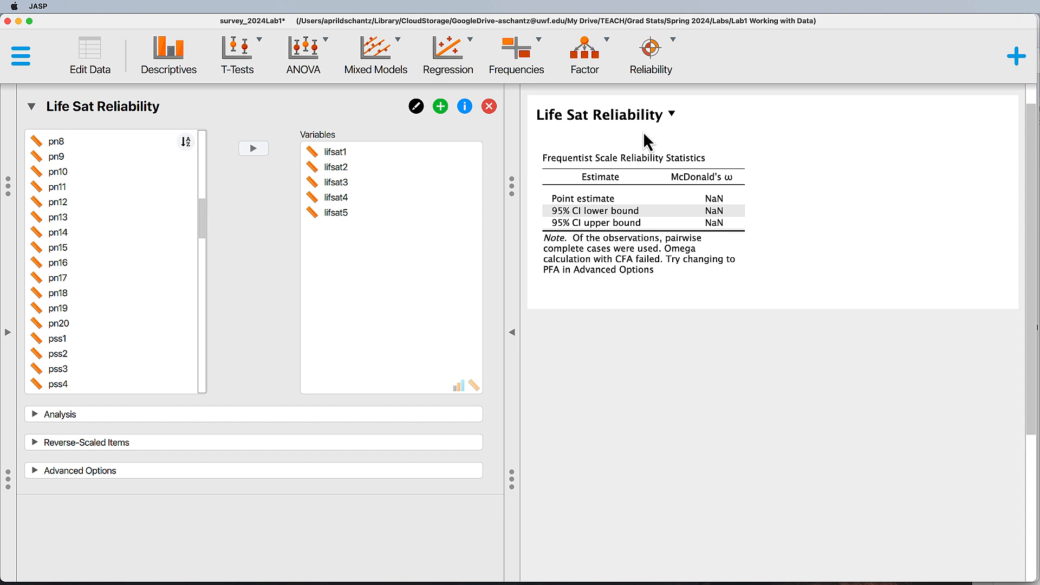
# Replace McDonald's ω with Cronbach's α as the scale statistic and add Cronbach's α (if item dropped) for the individual items
pyautogui.click(36, 415)
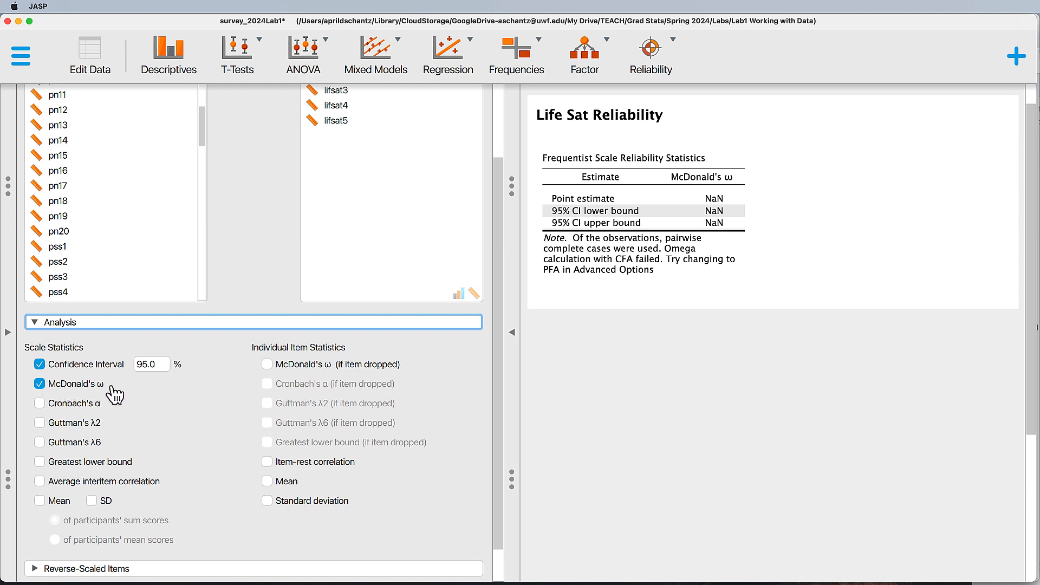
pyautogui.click(40, 383)
pyautogui.click(40, 404)
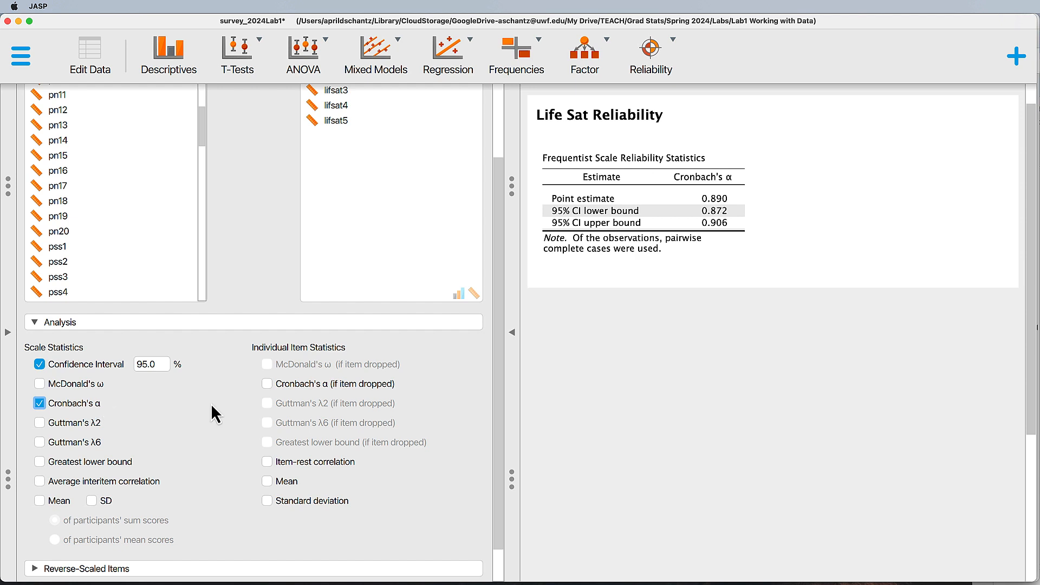
pyautogui.click(268, 384)
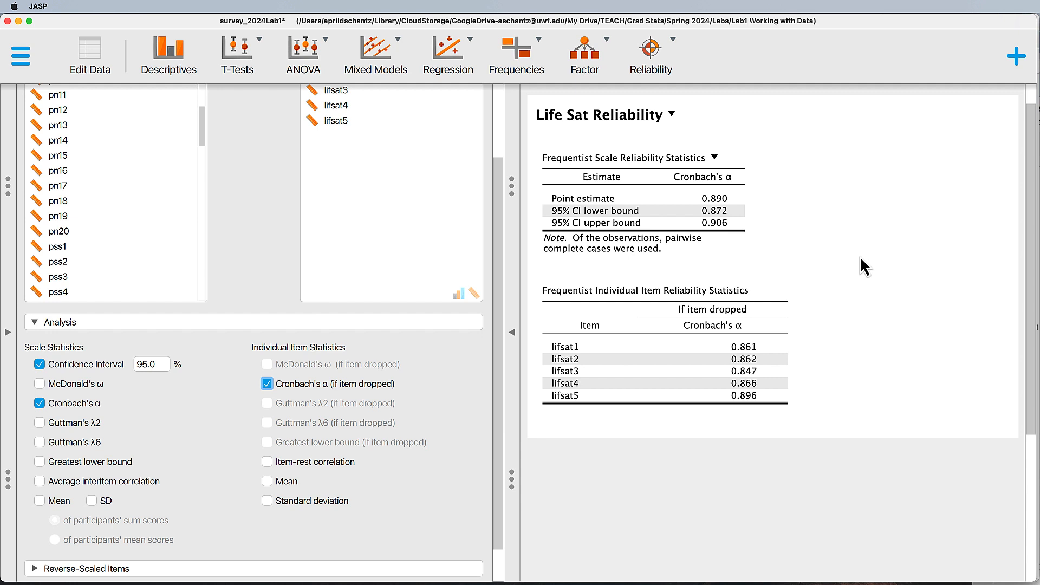
pyautogui.scroll(1, 863, 258)
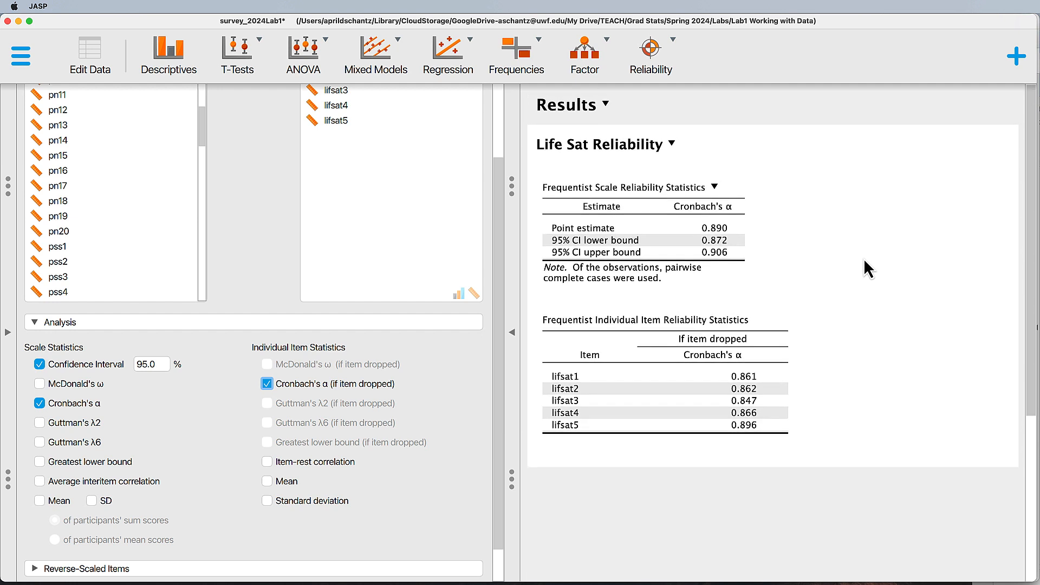
pyautogui.scroll(3, 276, 255)
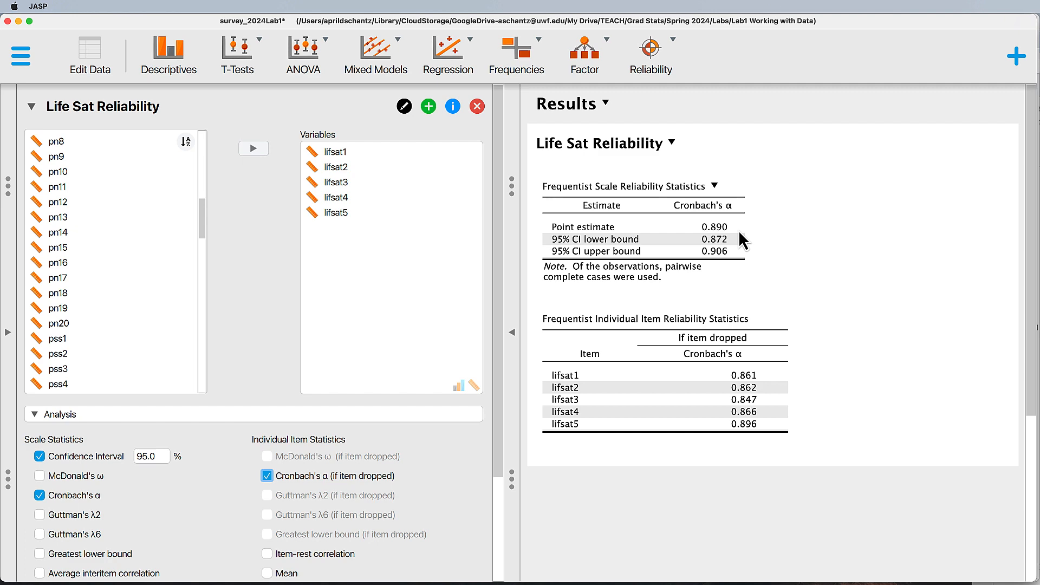
# Switch to Adobe Acrobat and check the coding instructions for Total Life Satisfaction in survey_codebook.pdf
pyautogui.press('super+Tab')
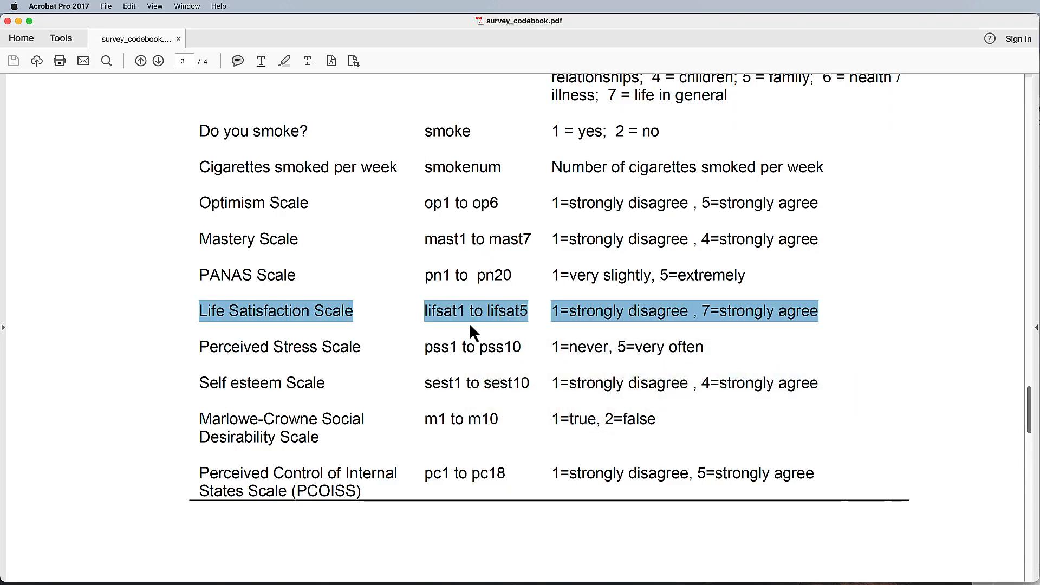
pyautogui.scroll(-10, 727, 271)
pyautogui.scroll(-10, 727, 303)
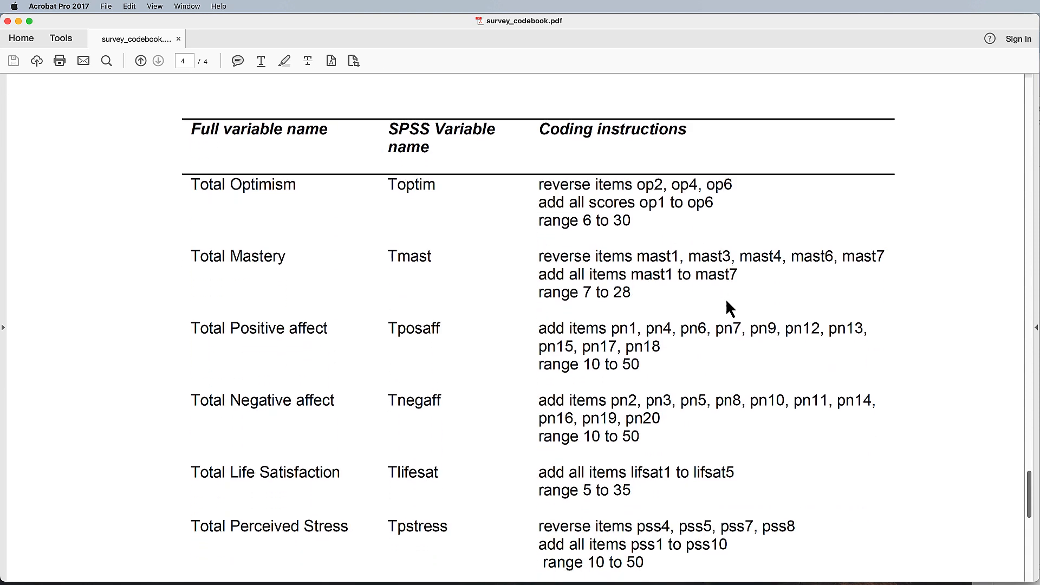
pyautogui.scroll(5, 726, 303)
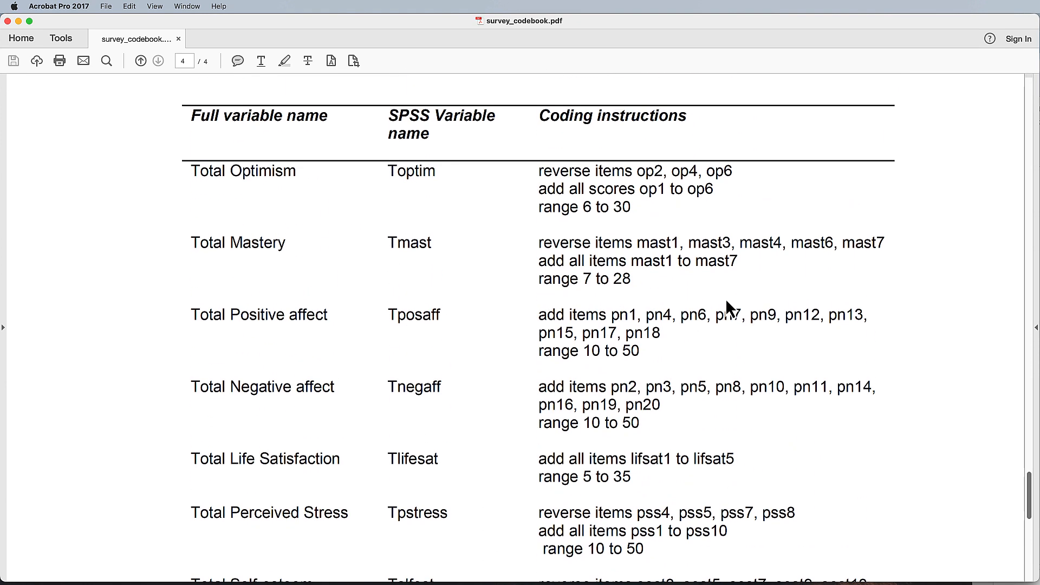
pyautogui.scroll(-3, 726, 303)
pyautogui.moveTo(545, 375); pyautogui.dragTo(731, 371)
pyautogui.scroll(1, 830, 383)
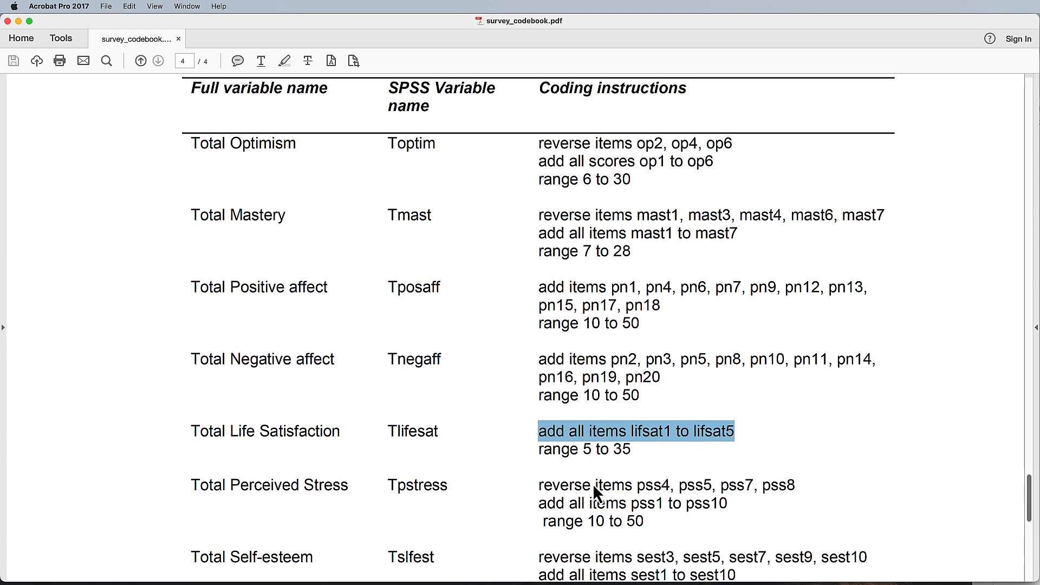
# Return to JASP, show the data and create a Scale computed column named Tlifesat, matching the codebook's variable name
pyautogui.press('super+Tab')
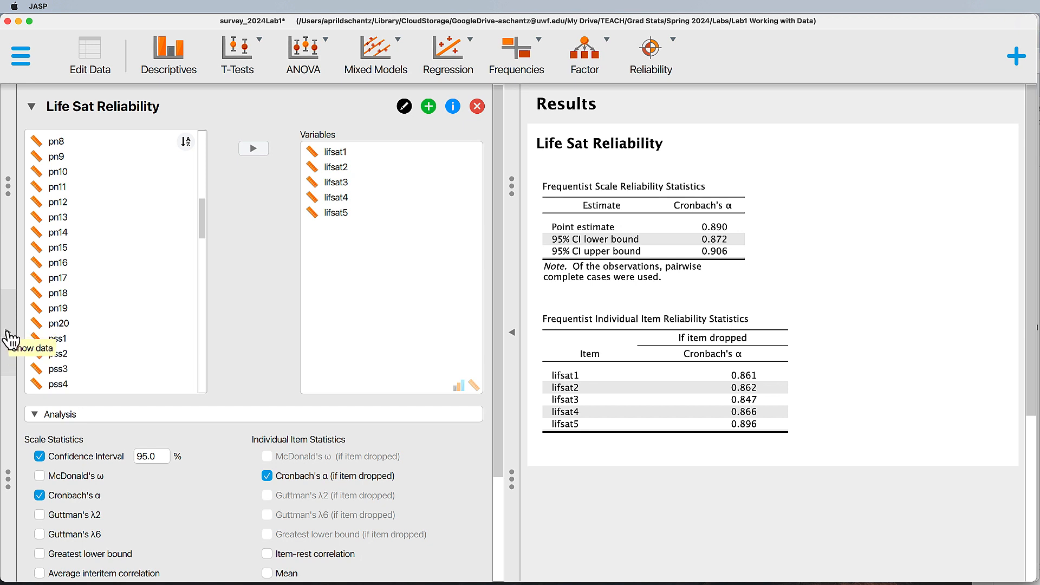
pyautogui.click(9, 337)
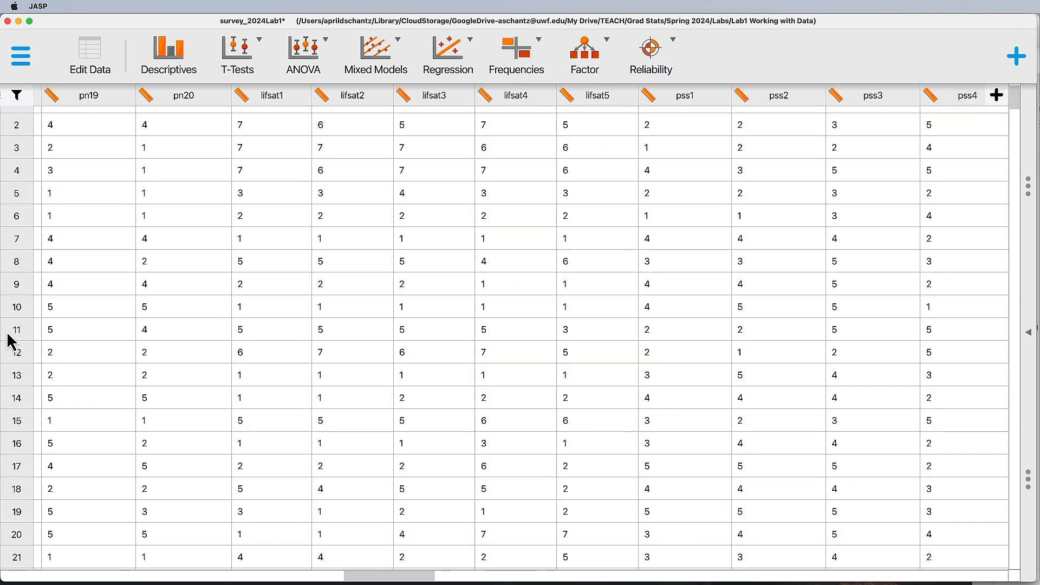
pyautogui.click(997, 97)
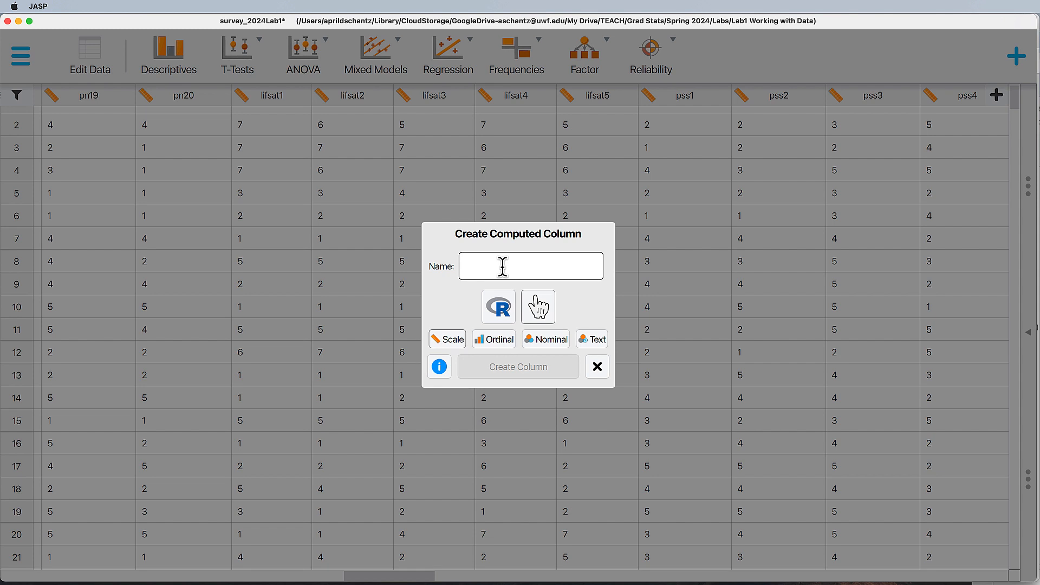
pyautogui.press('super+Tab')
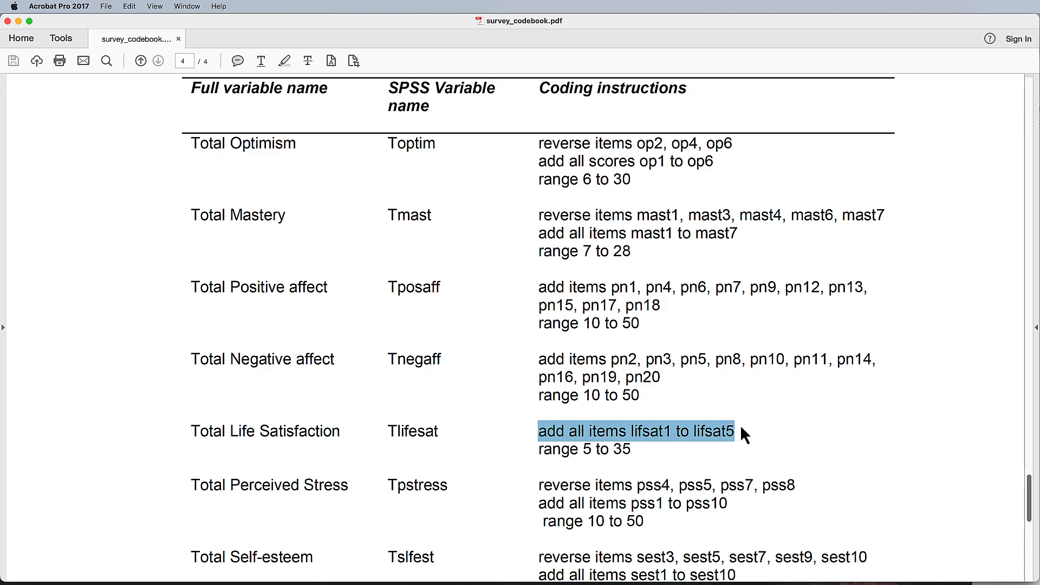
pyautogui.press('super+Tab')
pyautogui.write('T')
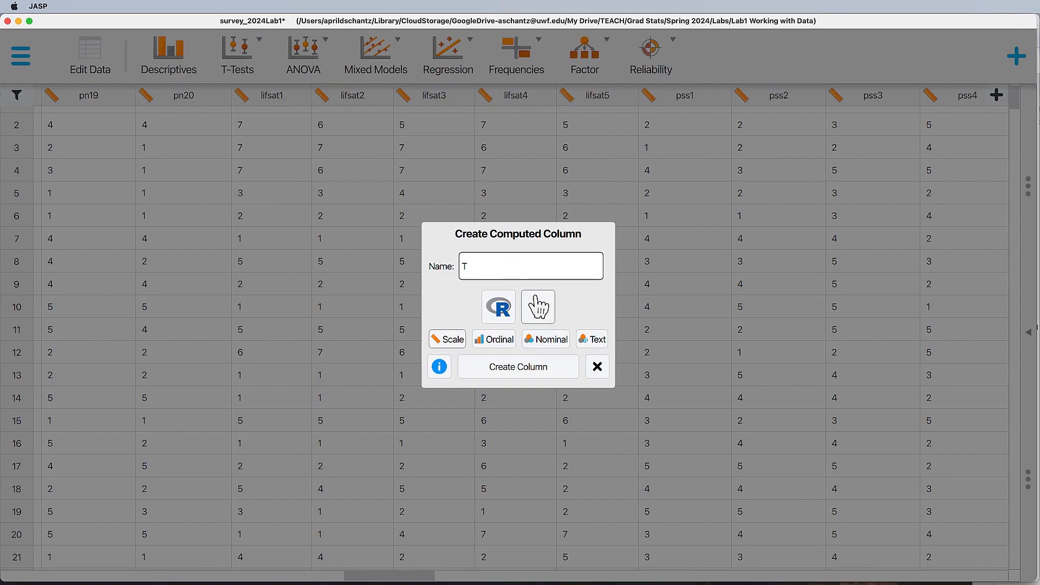
pyautogui.write('lifesat')
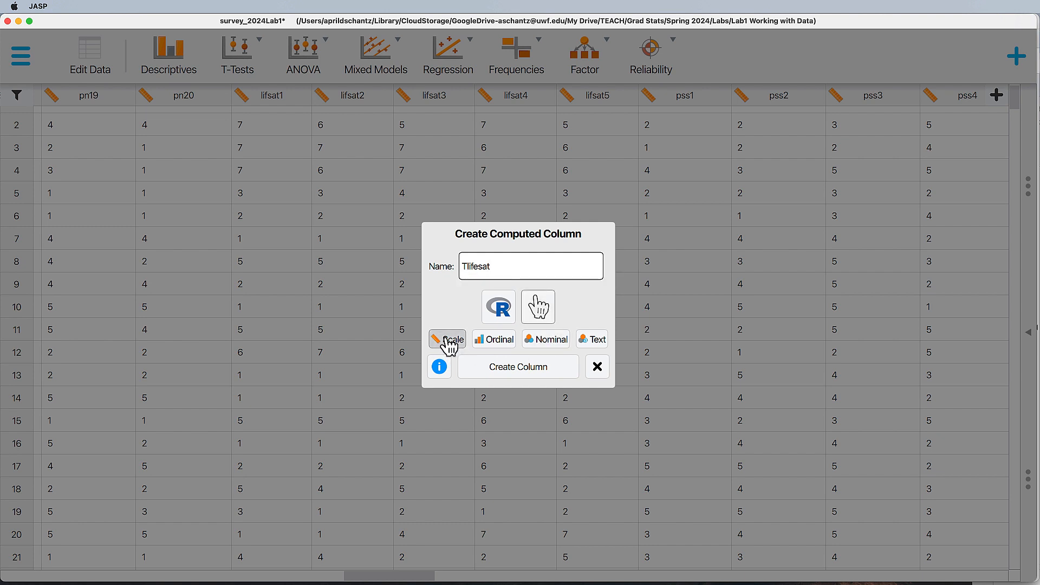
pyautogui.click(523, 369)
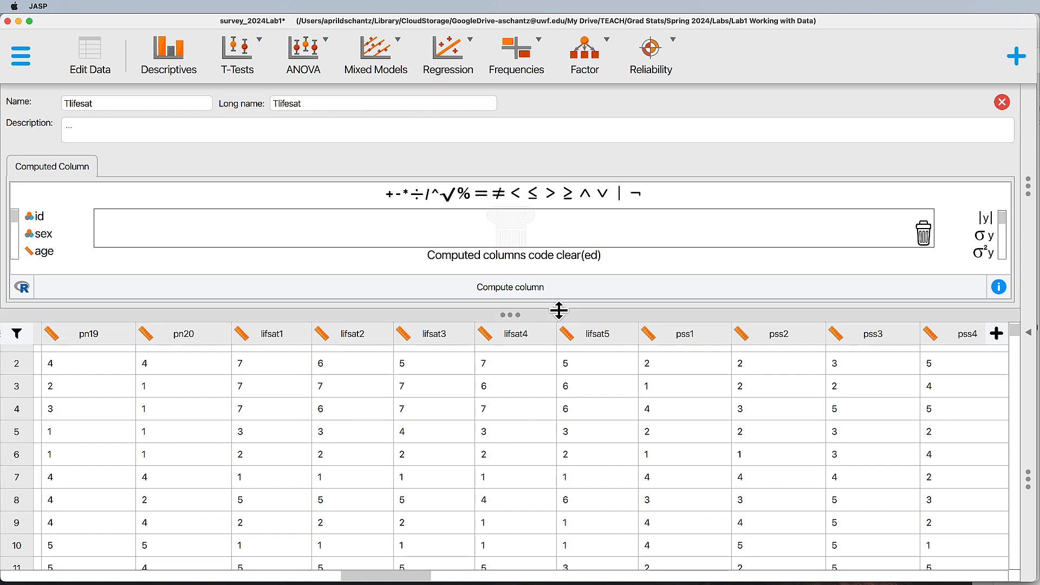
# Enlarge the Tlifesat formula editor and locate lifsat1 to lifsat5 in its variable list
pyautogui.moveTo(558, 310); pyautogui.dragTo(566, 458)
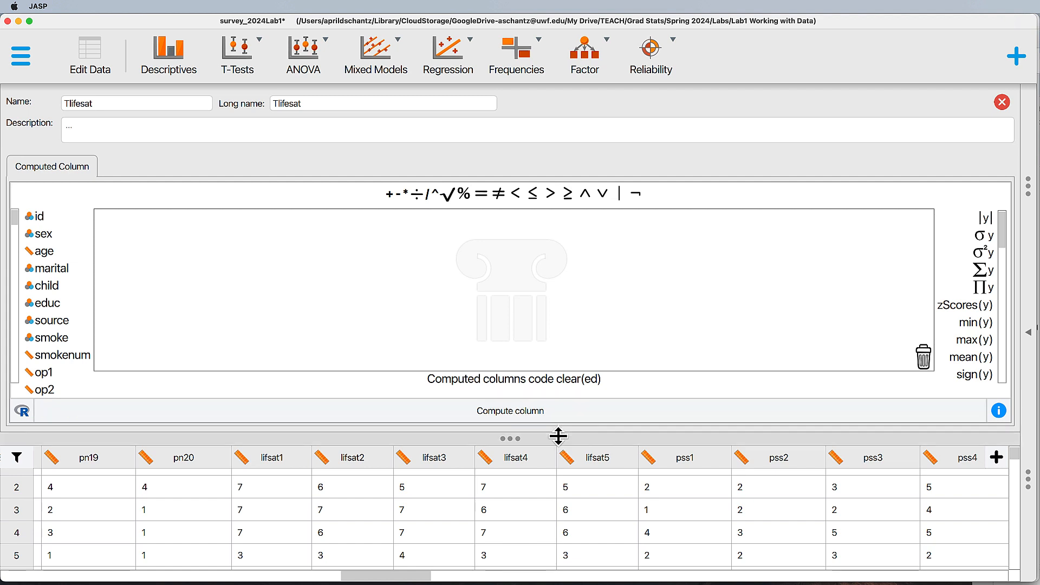
pyautogui.moveTo(557, 436); pyautogui.dragTo(571, 514)
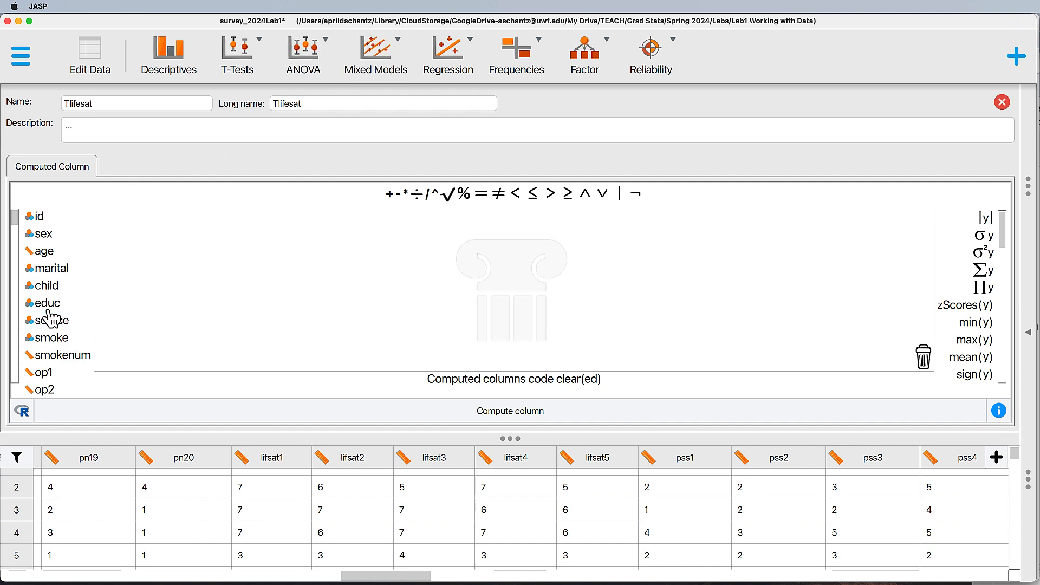
pyautogui.scroll(-5, 54, 319)
pyautogui.scroll(-6, 52, 314)
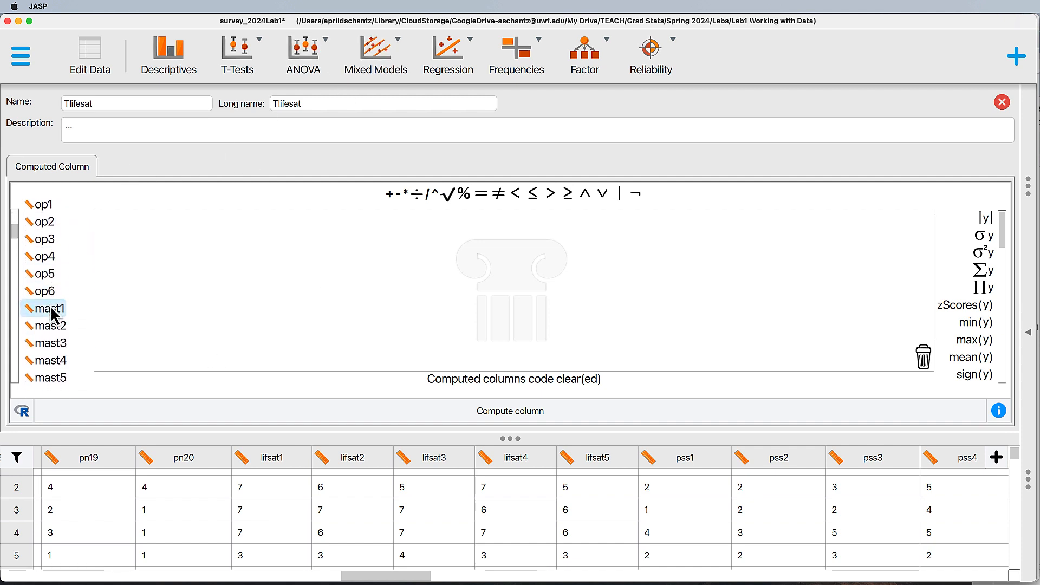
pyautogui.scroll(-10, 52, 315)
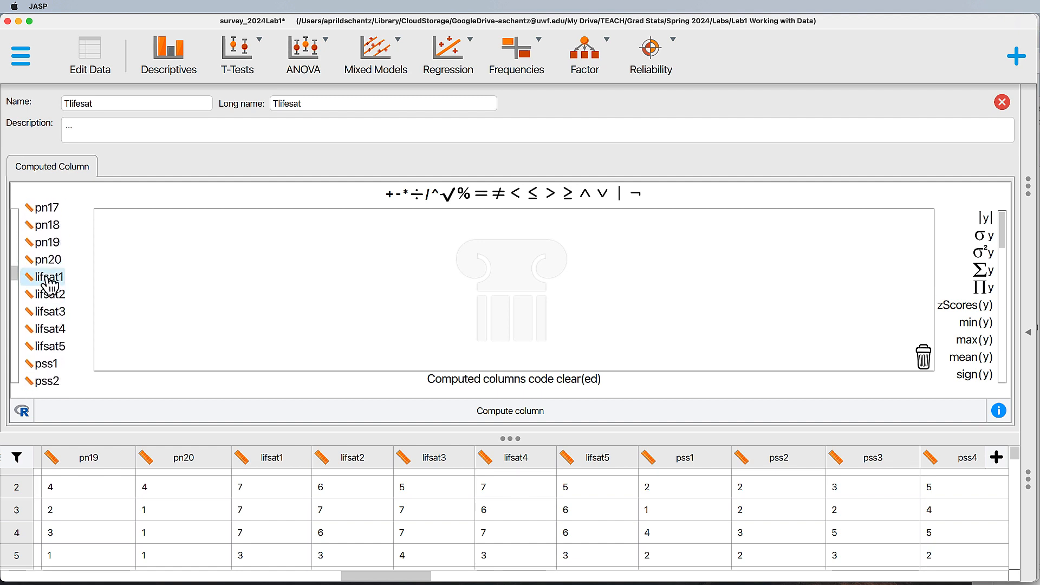
pyautogui.click(390, 194)
pyautogui.moveTo(54, 277); pyautogui.dragTo(103, 223)
pyautogui.doubleClick(54, 278)
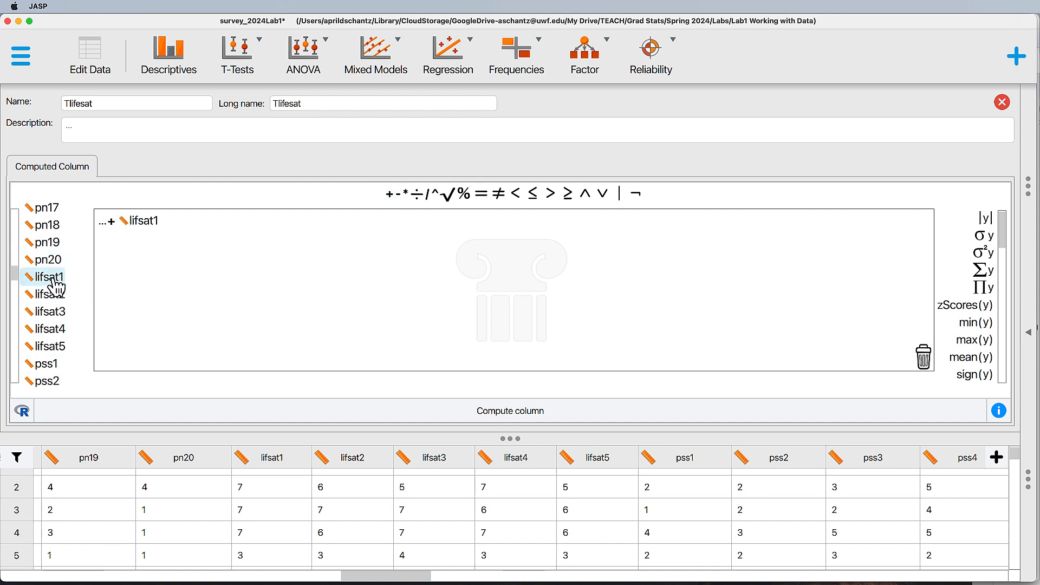
pyautogui.click(101, 223)
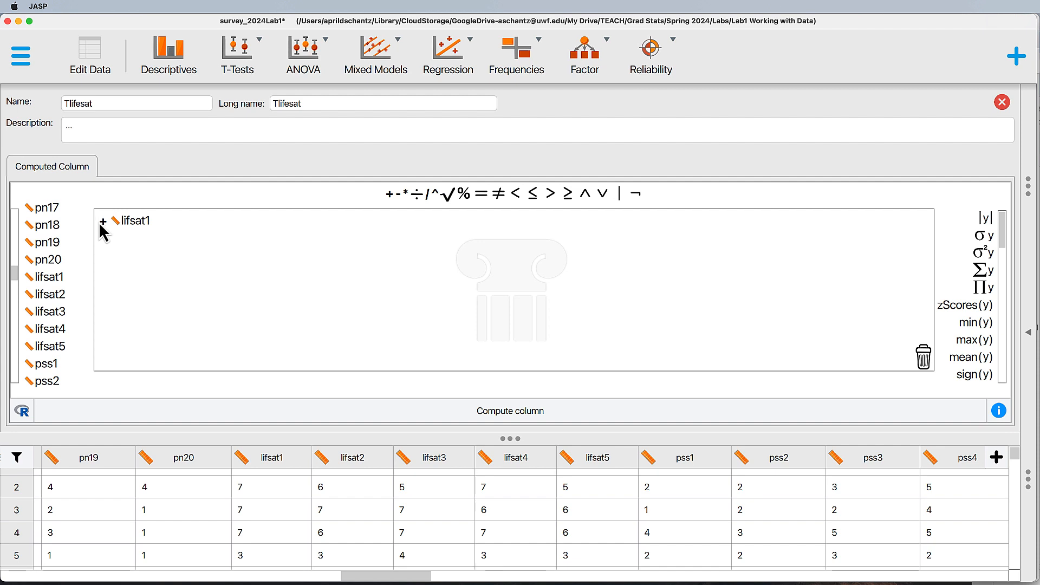
pyautogui.doubleClick(48, 282)
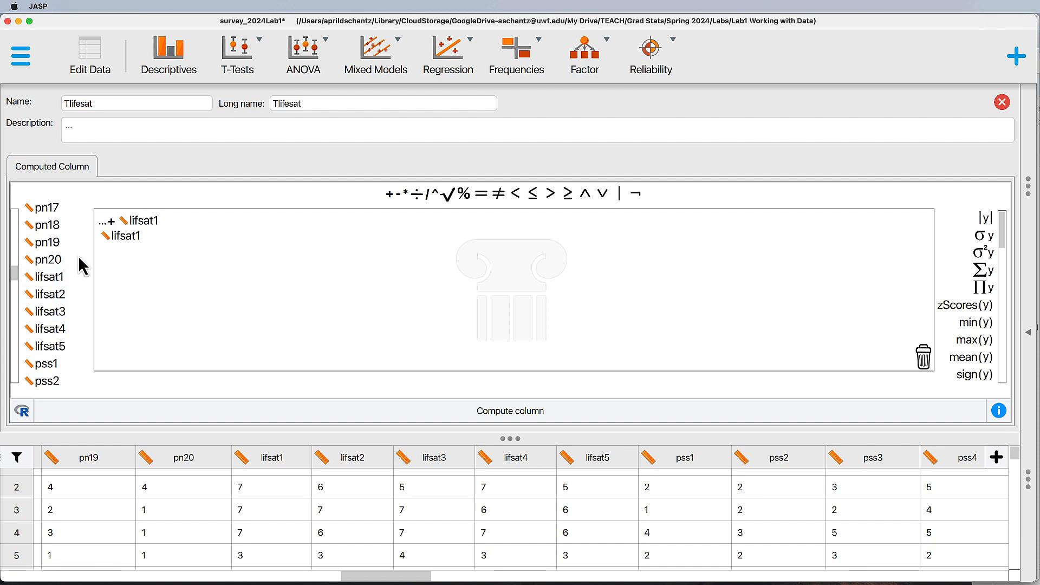
pyautogui.click(110, 222)
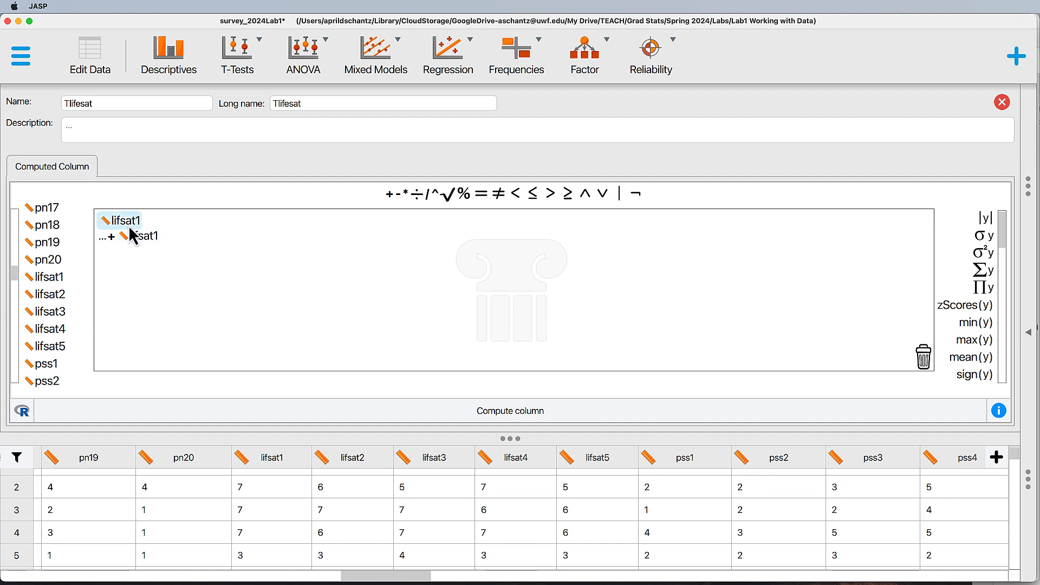
pyautogui.click(128, 224)
pyautogui.moveTo(140, 229); pyautogui.dragTo(926, 366)
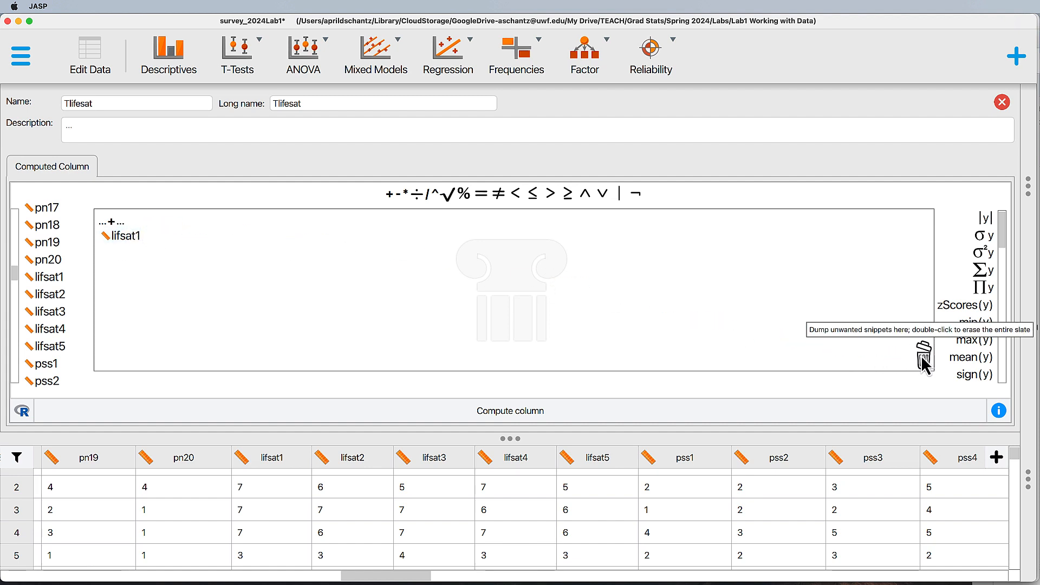
pyautogui.moveTo(113, 223); pyautogui.dragTo(924, 356)
pyautogui.moveTo(121, 220); pyautogui.dragTo(927, 359)
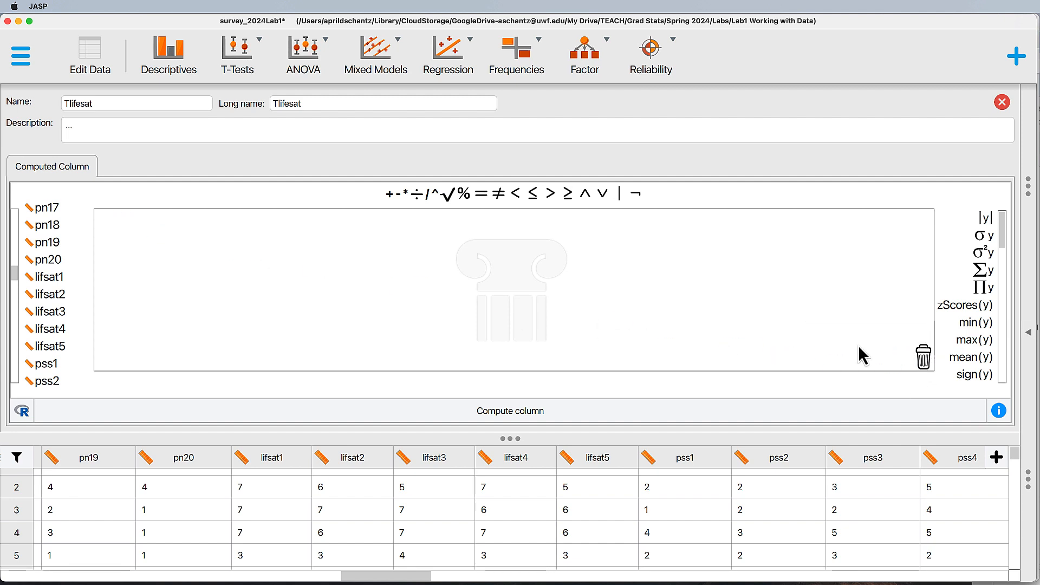
# Build the Tlifesat formula as the sum of lifsat1, lifsat2, lifsat3, lifsat4 and lifsat5, and compute the column
pyautogui.doubleClick(54, 281)
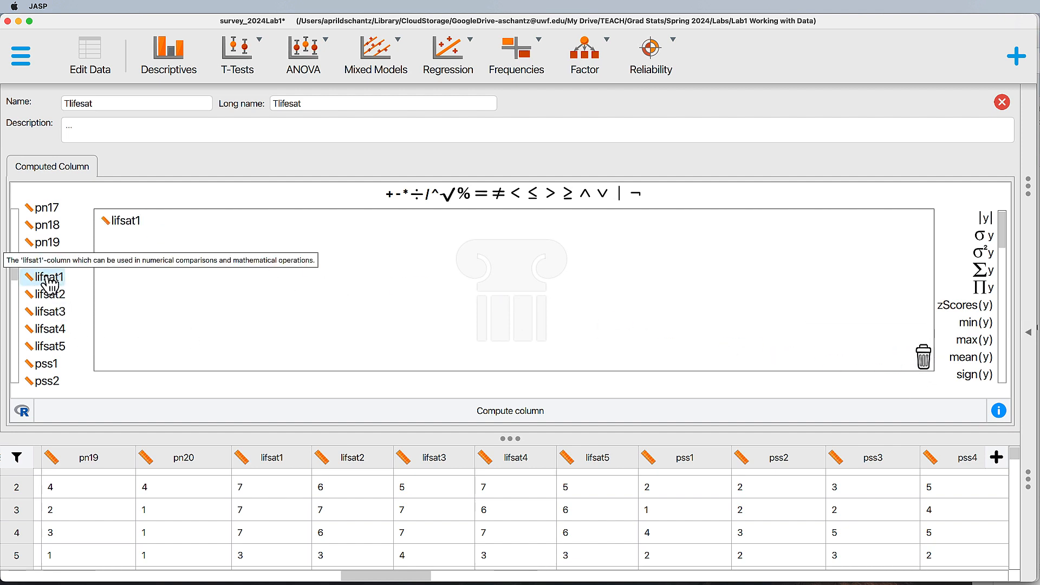
pyautogui.click(389, 193)
pyautogui.doubleClick(48, 298)
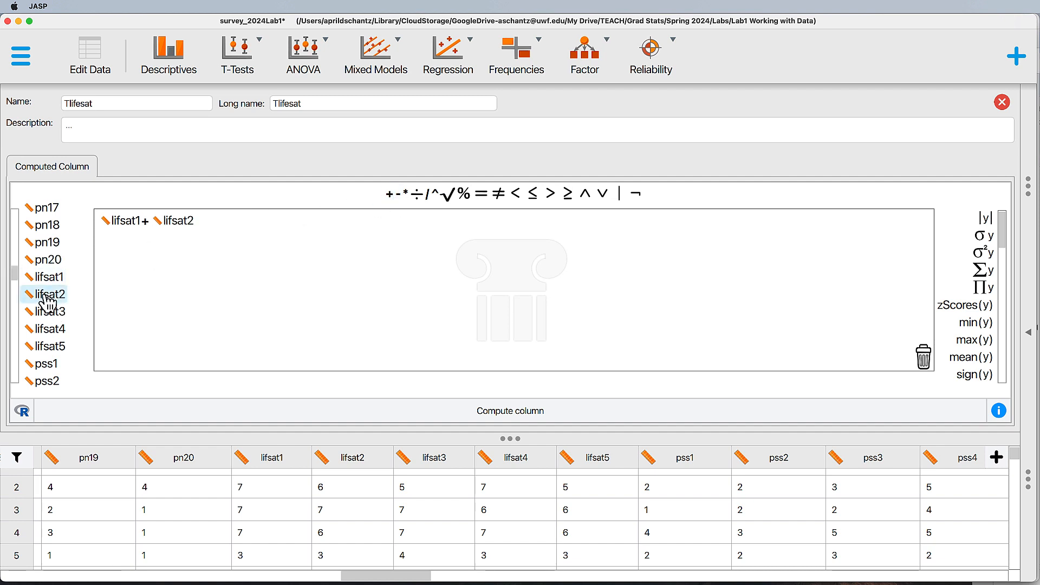
pyautogui.click(389, 193)
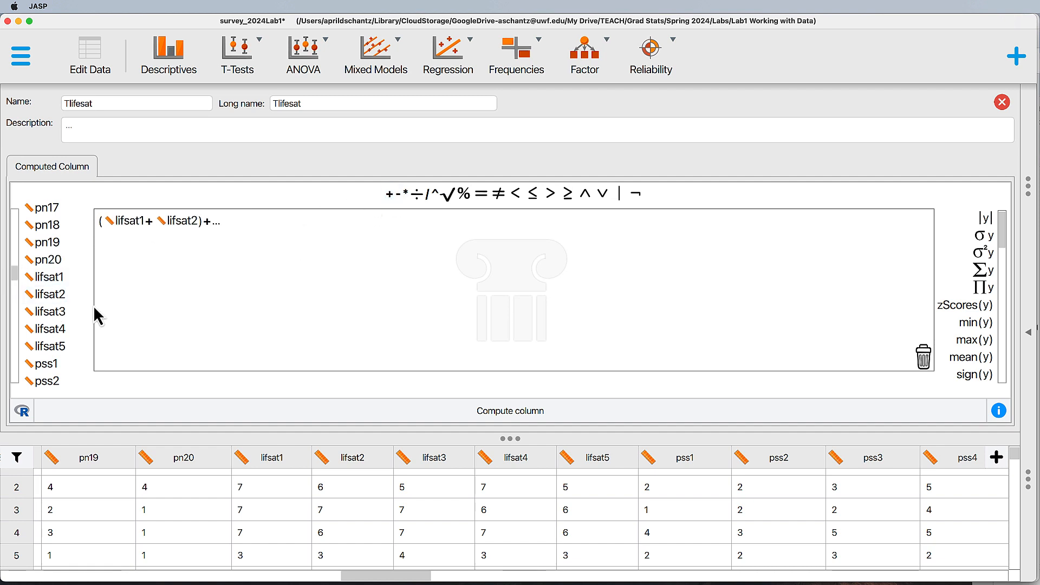
pyautogui.doubleClick(56, 313)
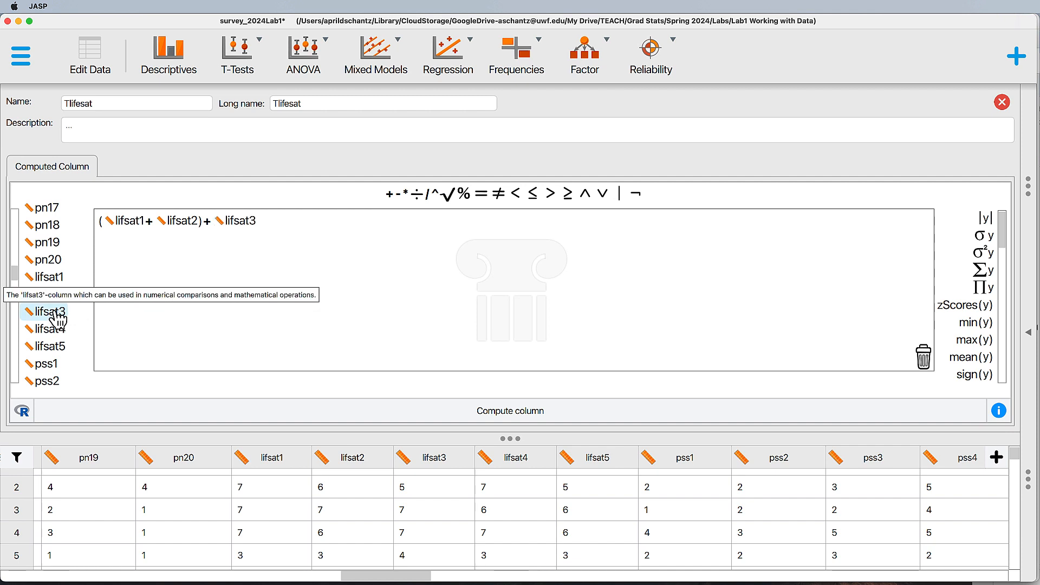
pyautogui.click(389, 193)
pyautogui.doubleClick(54, 329)
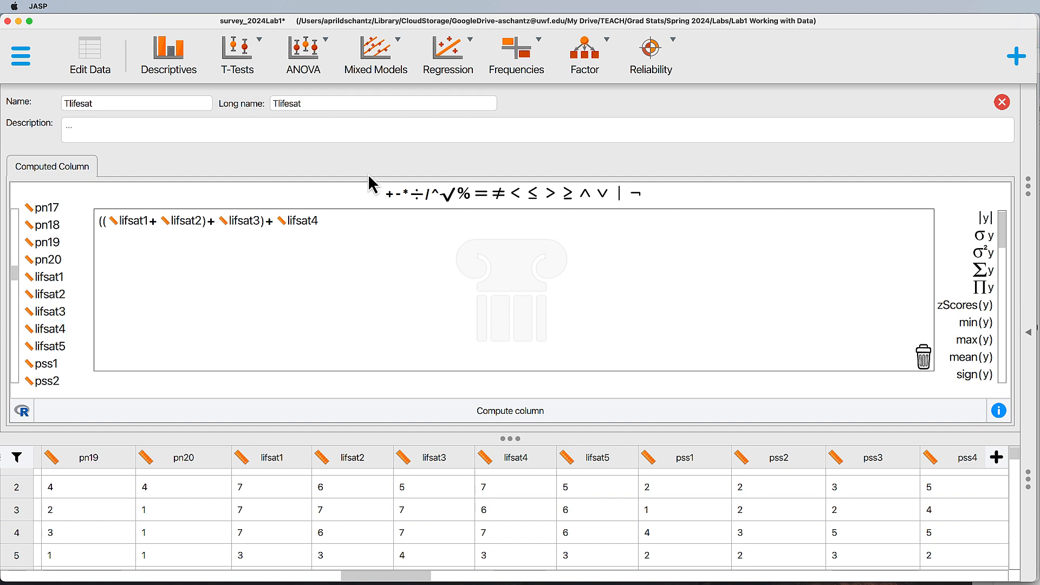
pyautogui.click(389, 193)
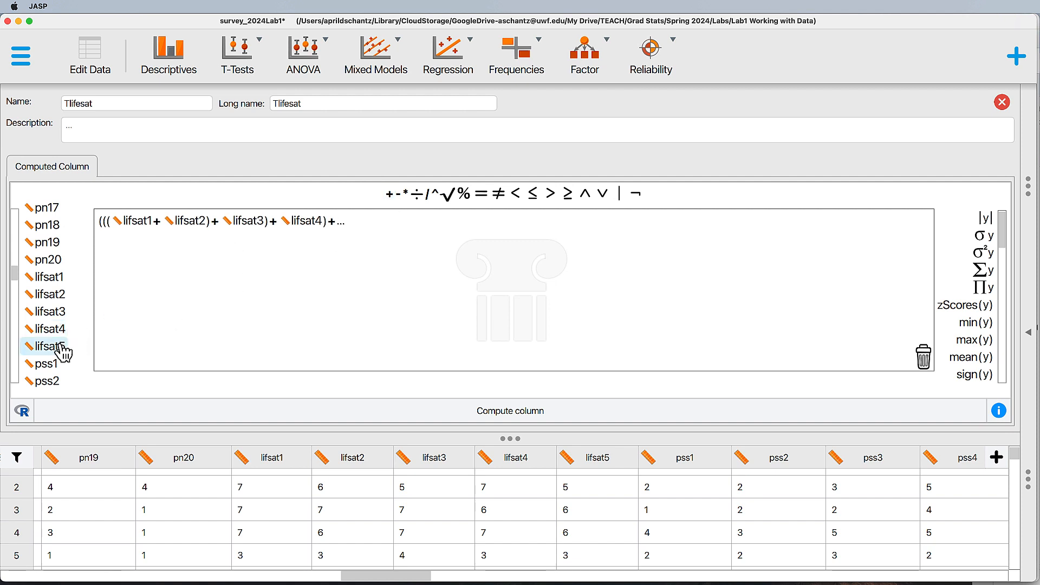
pyautogui.doubleClick(62, 349)
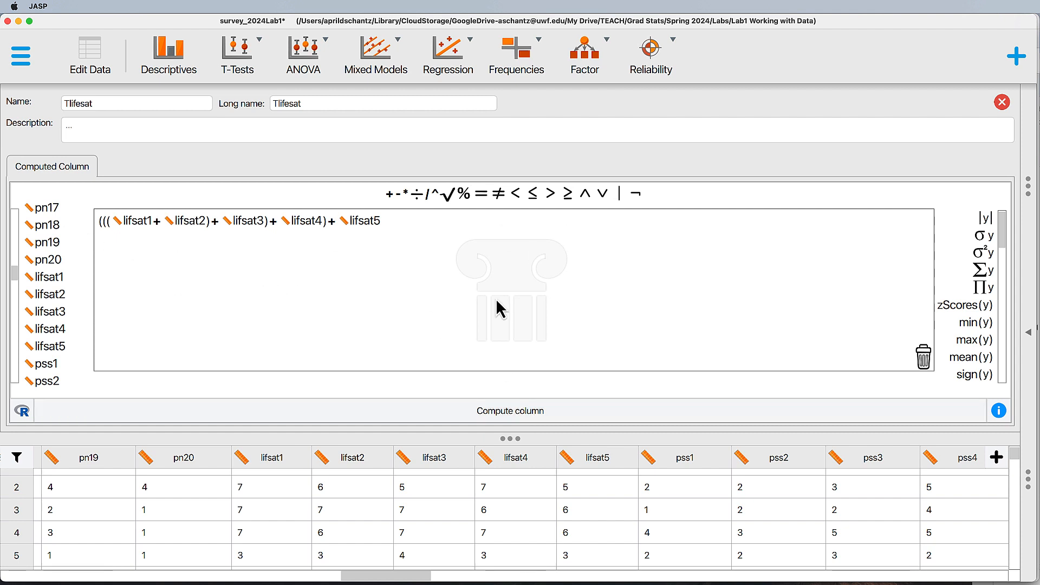
pyautogui.click(512, 412)
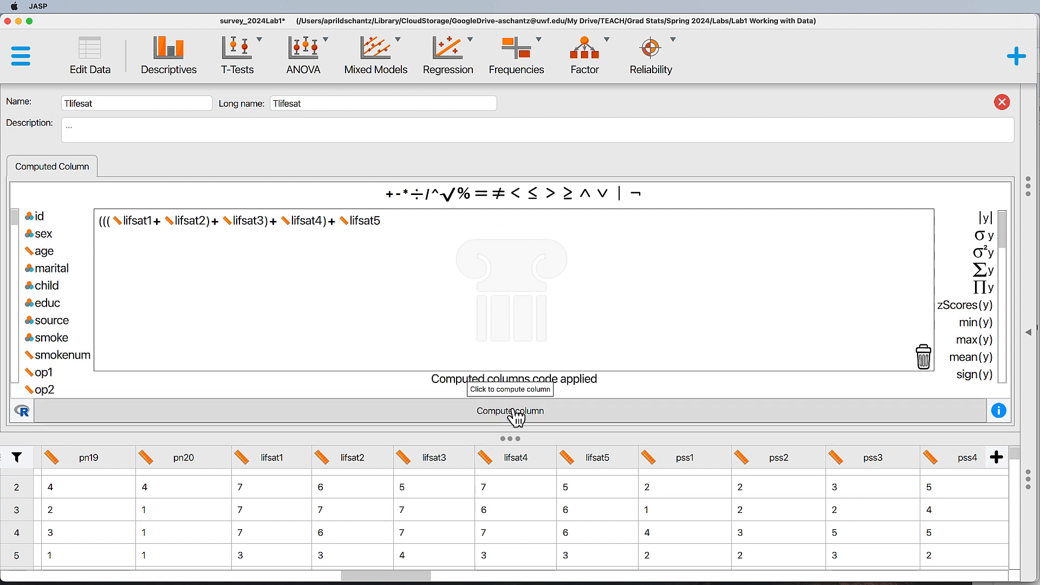
# Close the formula editor and check the computed Tlifesat scores at the far end of the dataset
pyautogui.click(1001, 102)
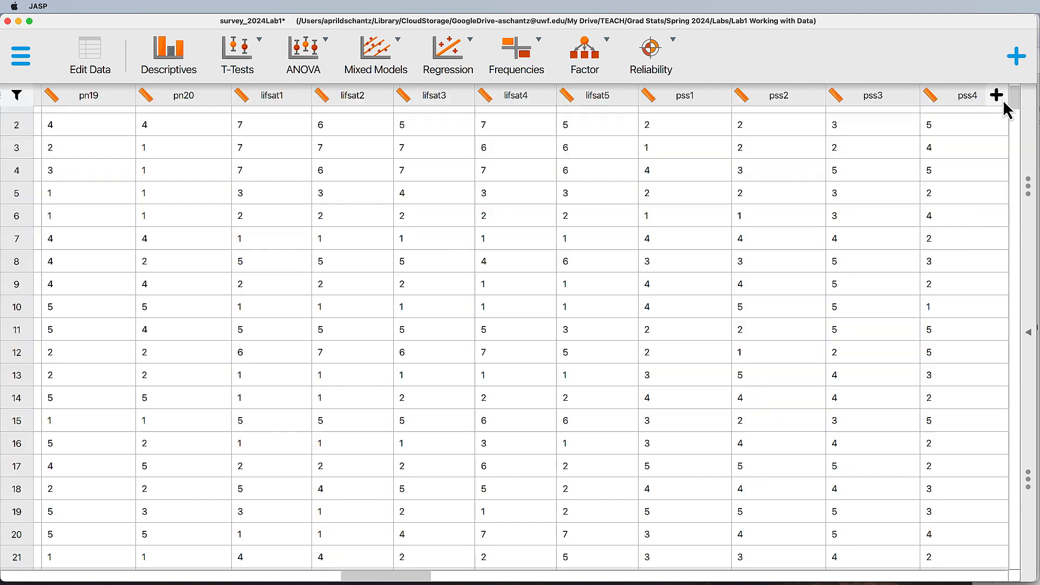
pyautogui.hscroll(10, 603, 204)
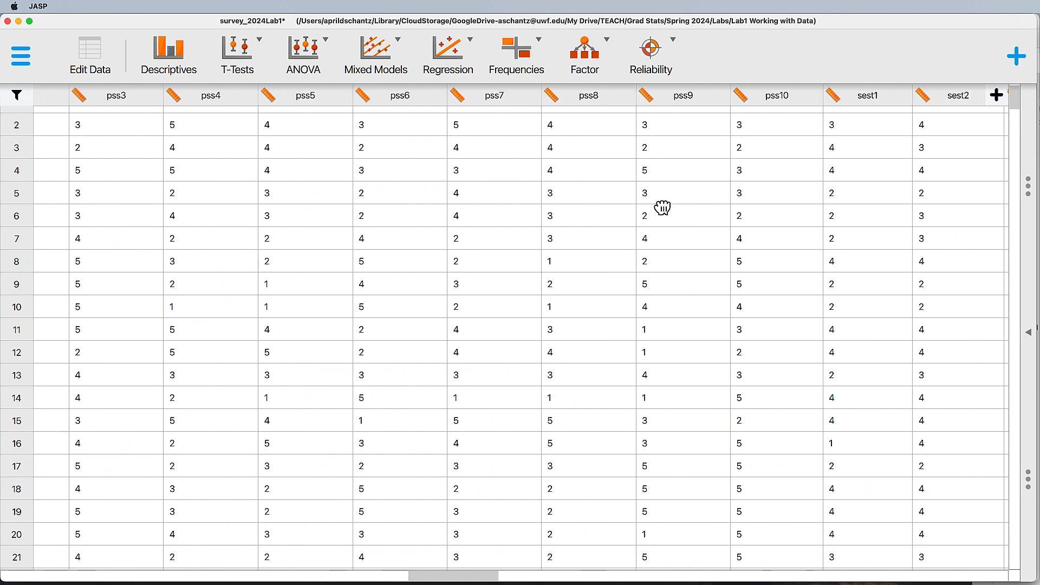
pyautogui.hscroll(15, 673, 208)
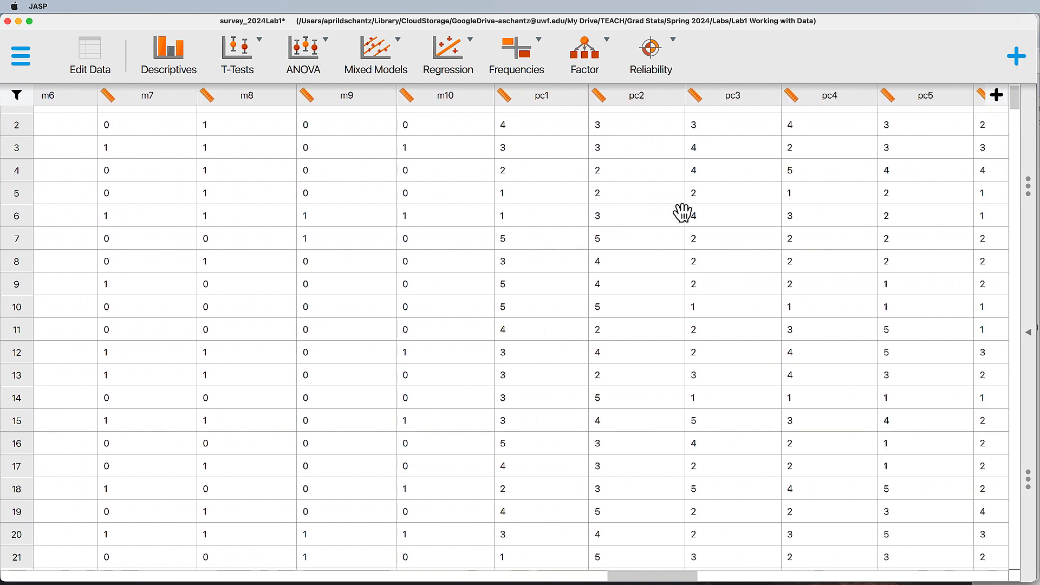
pyautogui.hscroll(15, 689, 211)
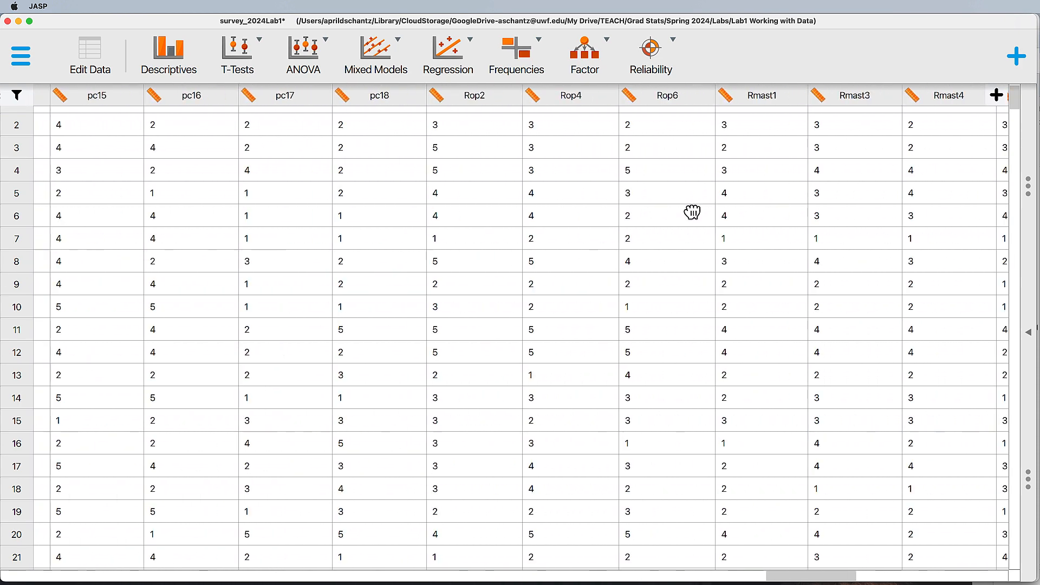
pyautogui.hscroll(10, 693, 212)
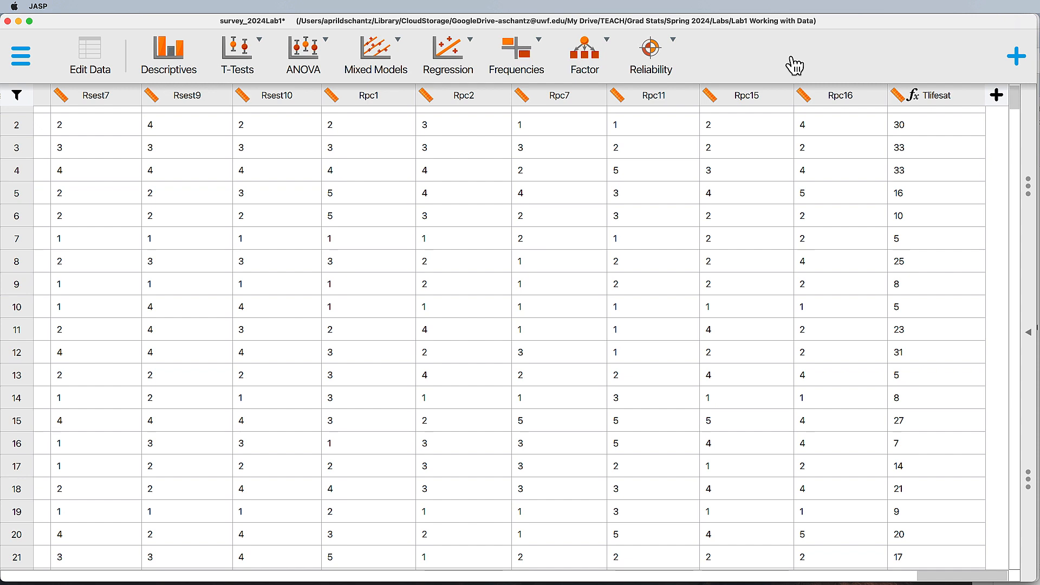
# Switch to Adobe Acrobat and check which items the codebook's Total Optimism coding instructions say to reverse
pyautogui.press('super+Tab')
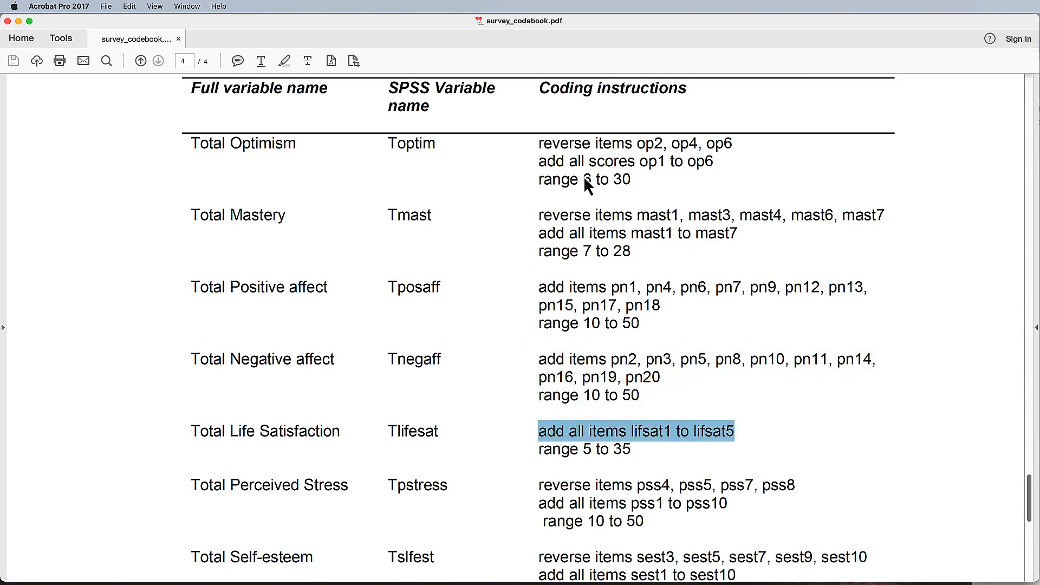
pyautogui.moveTo(191, 144); pyautogui.dragTo(303, 153)
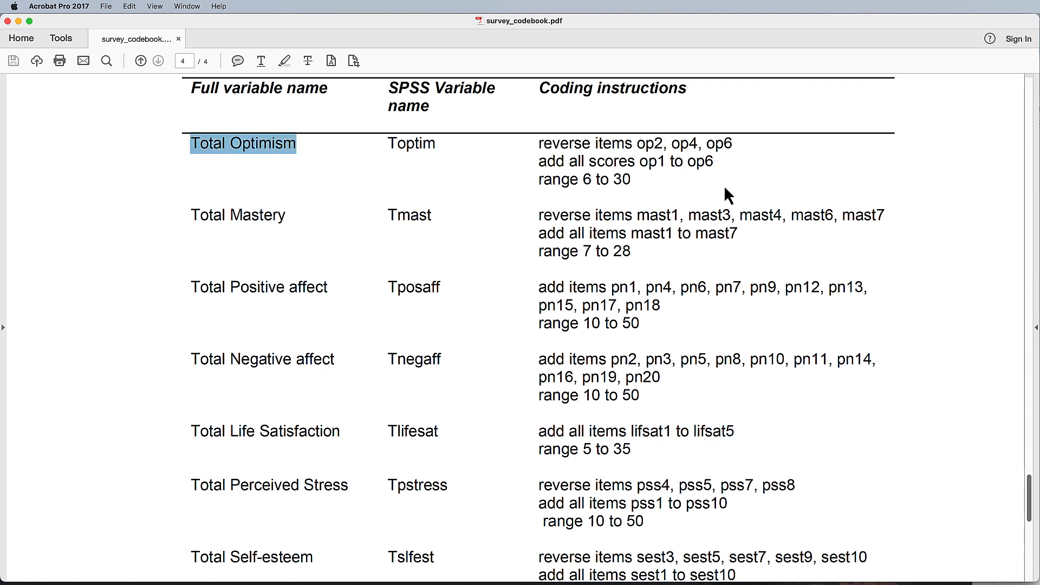
pyautogui.scroll(1, 725, 252)
pyautogui.moveTo(540, 166); pyautogui.dragTo(730, 164)
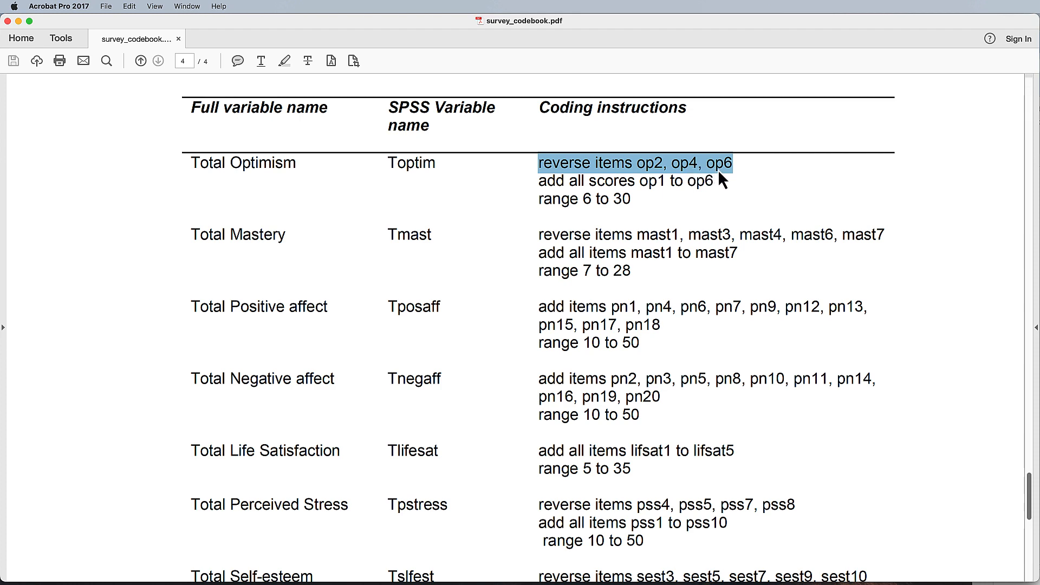
pyautogui.press('super+Tab')
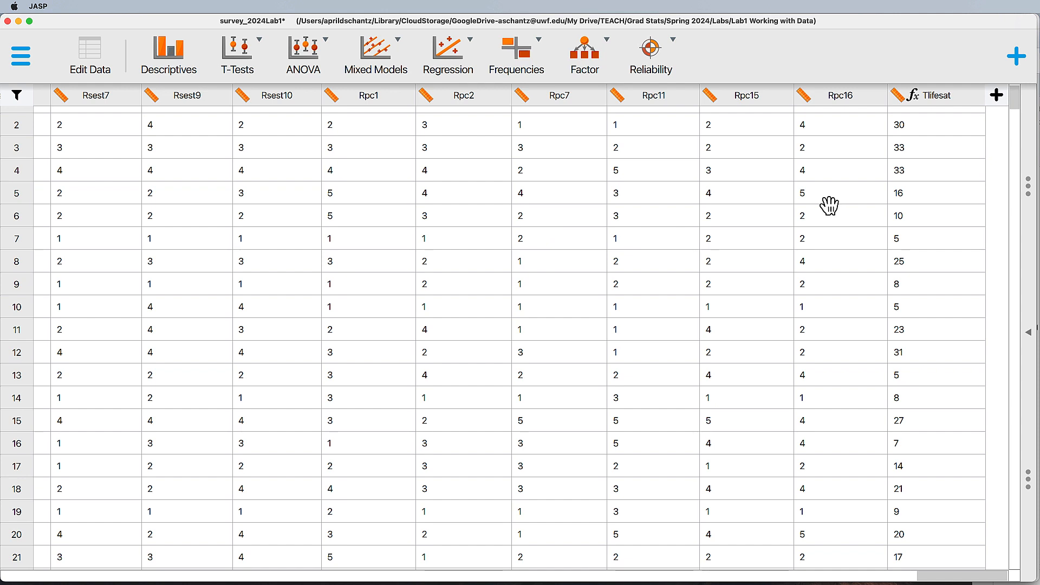
pyautogui.press('super+Tab')
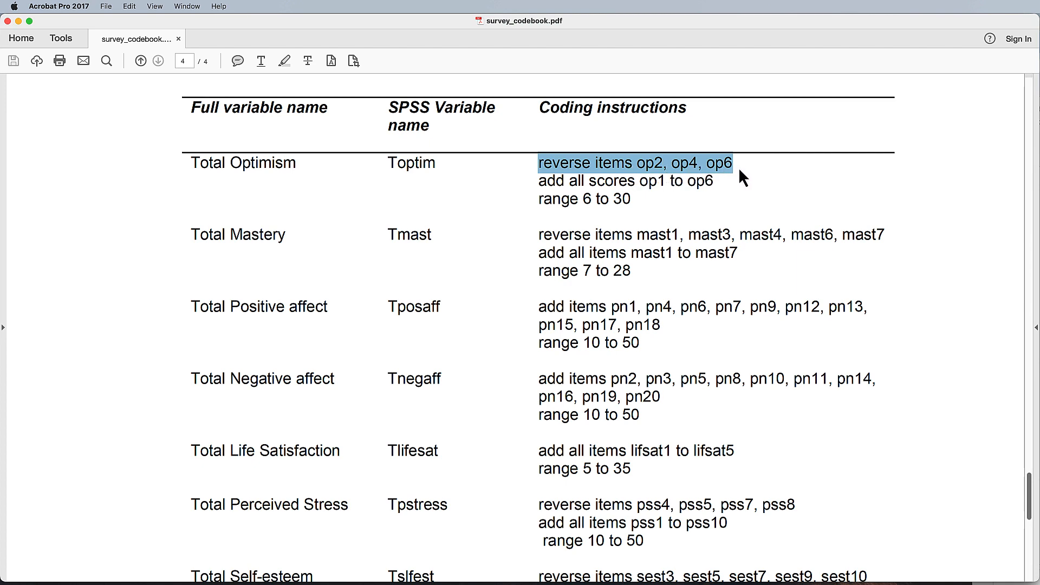
# Return to JASP, create a Scale computed column named op2R and enlarge its formula editor
pyautogui.press('super+Tab')
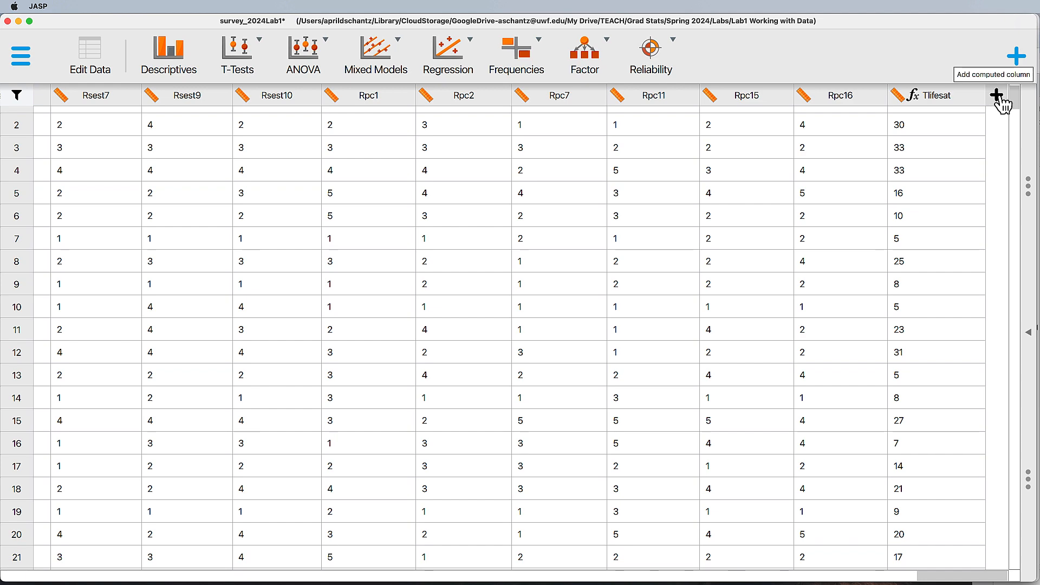
pyautogui.click(996, 95)
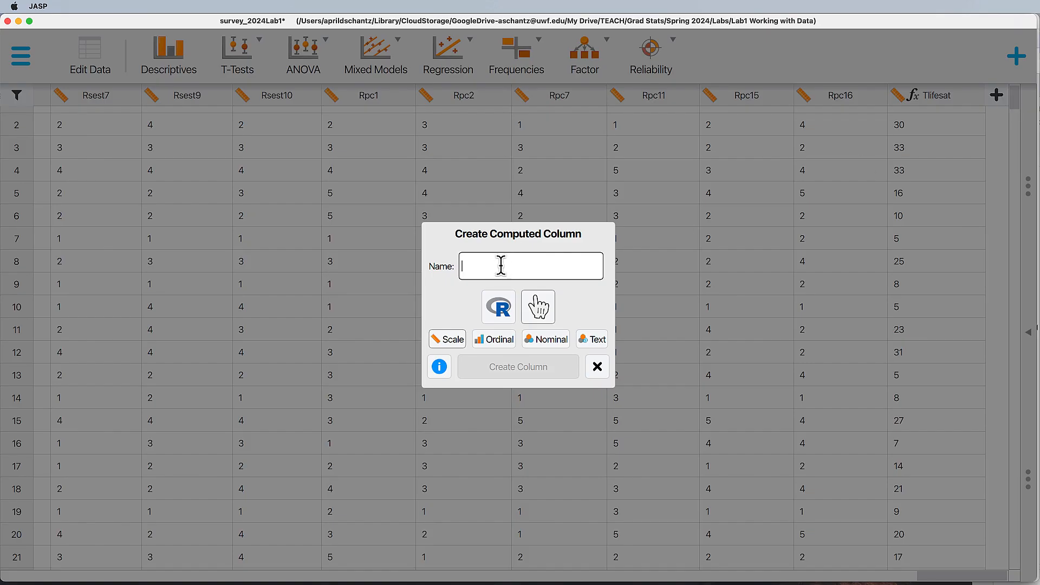
pyautogui.write('op2')
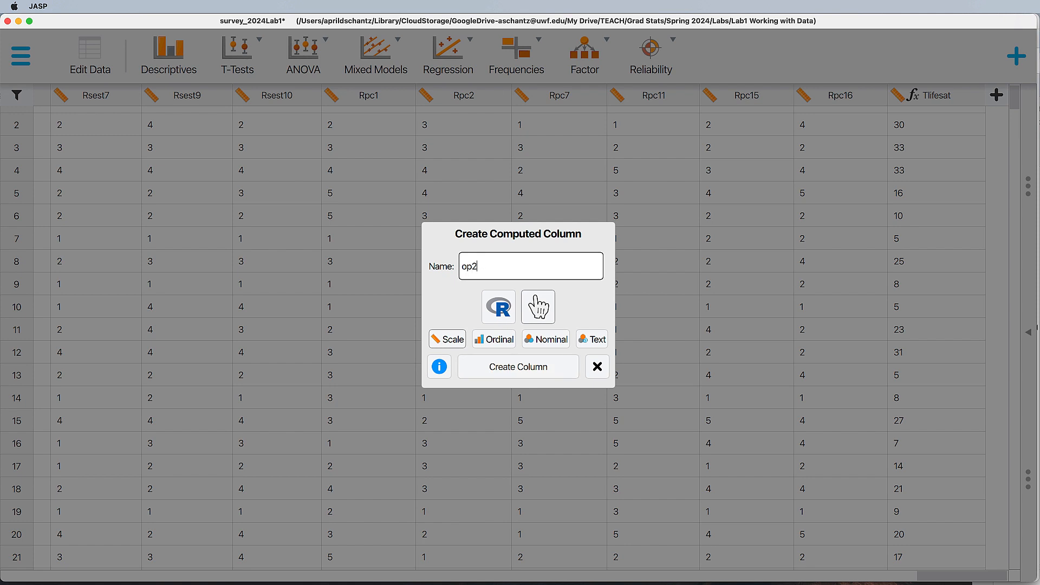
pyautogui.write('R')
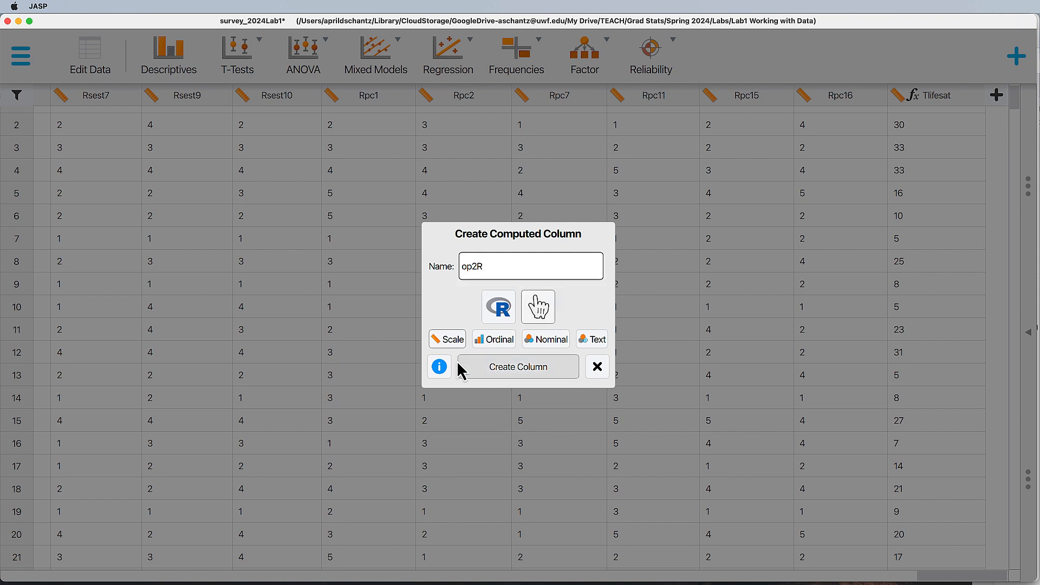
pyautogui.click(533, 373)
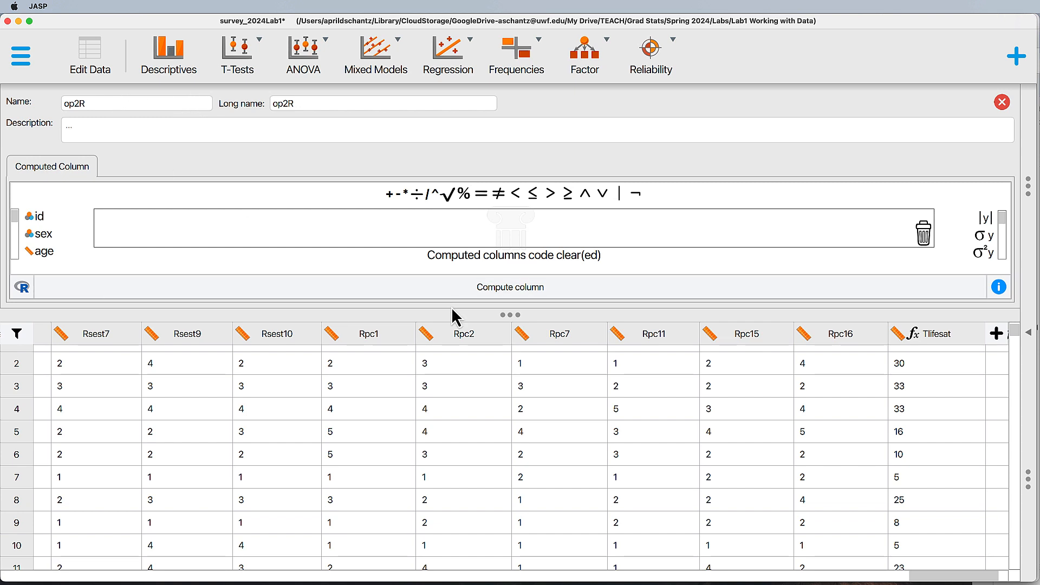
pyautogui.moveTo(450, 307); pyautogui.dragTo(457, 476)
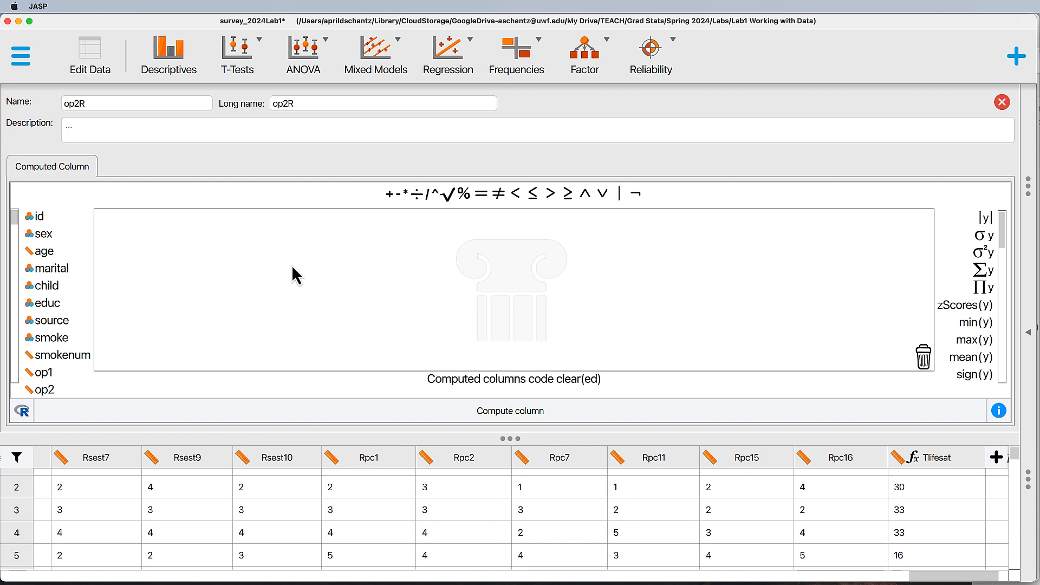
# Switch to Adobe Acrobat and look up the response coding of the Optimism Scale items op1 to op6 in survey_codebook.pdf
pyautogui.press('super+Tab')
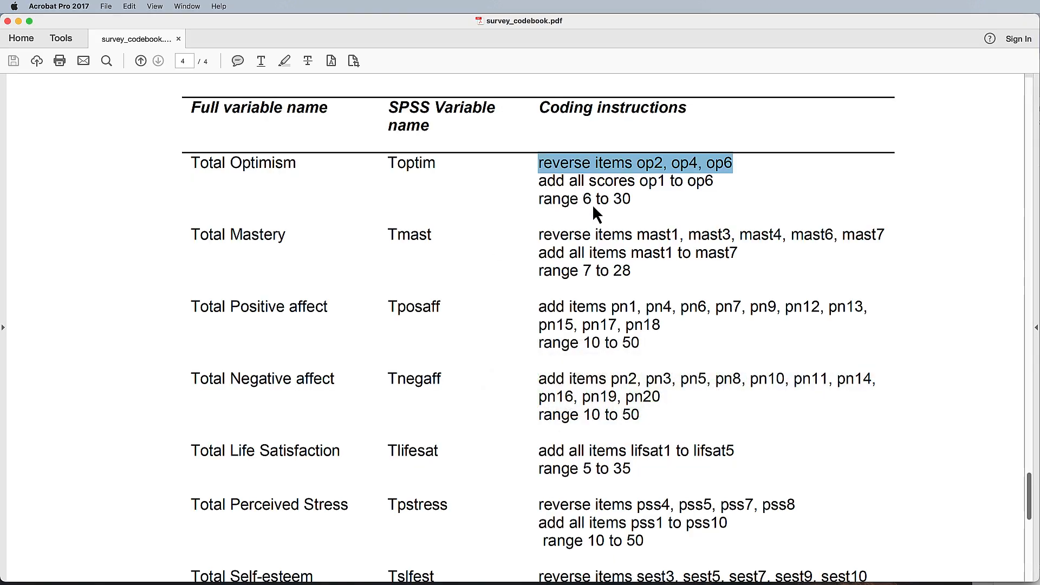
pyautogui.scroll(5, 592, 207)
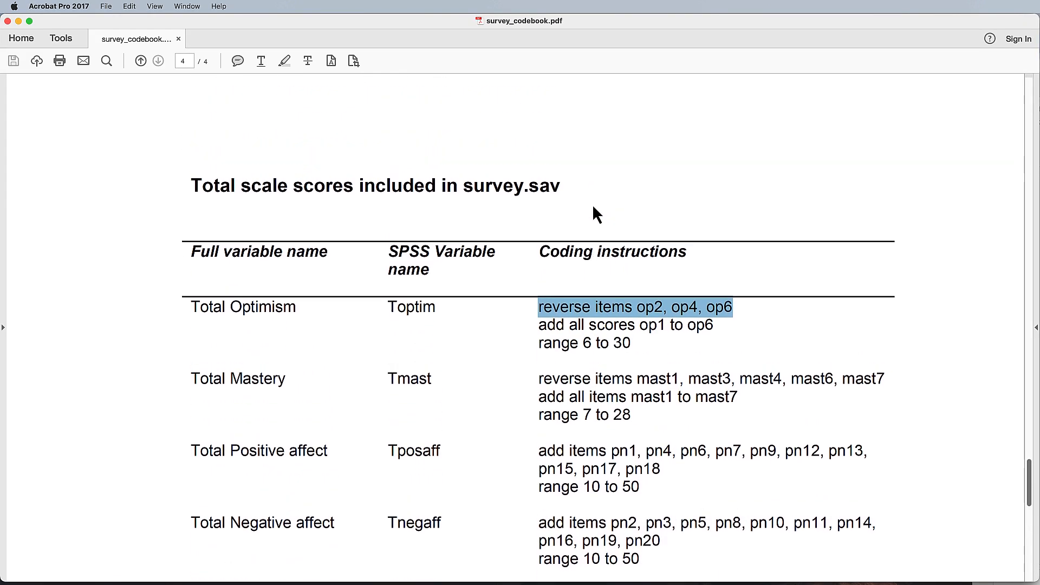
pyautogui.scroll(5, 593, 206)
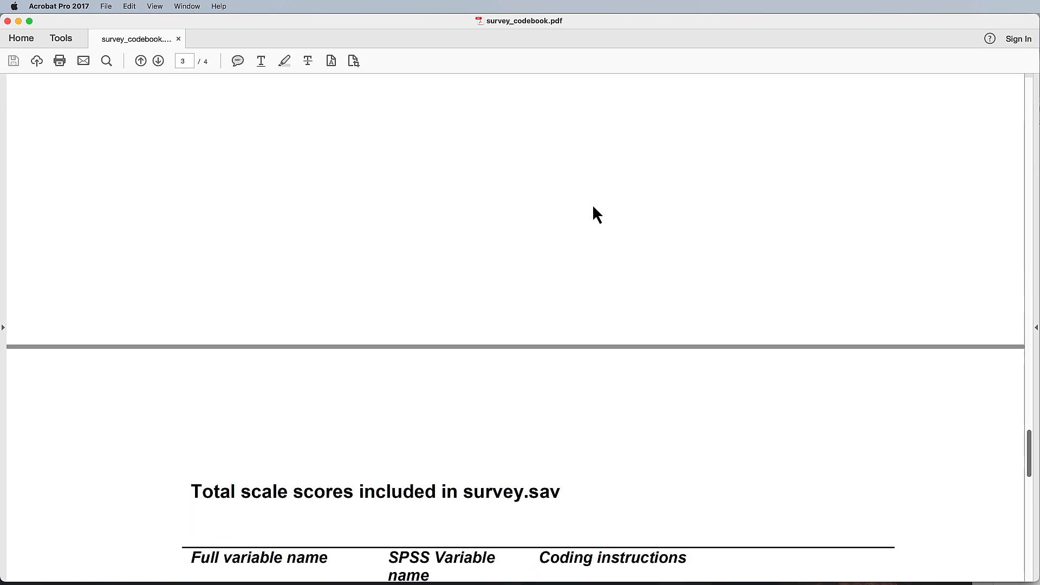
pyautogui.scroll(10, 592, 204)
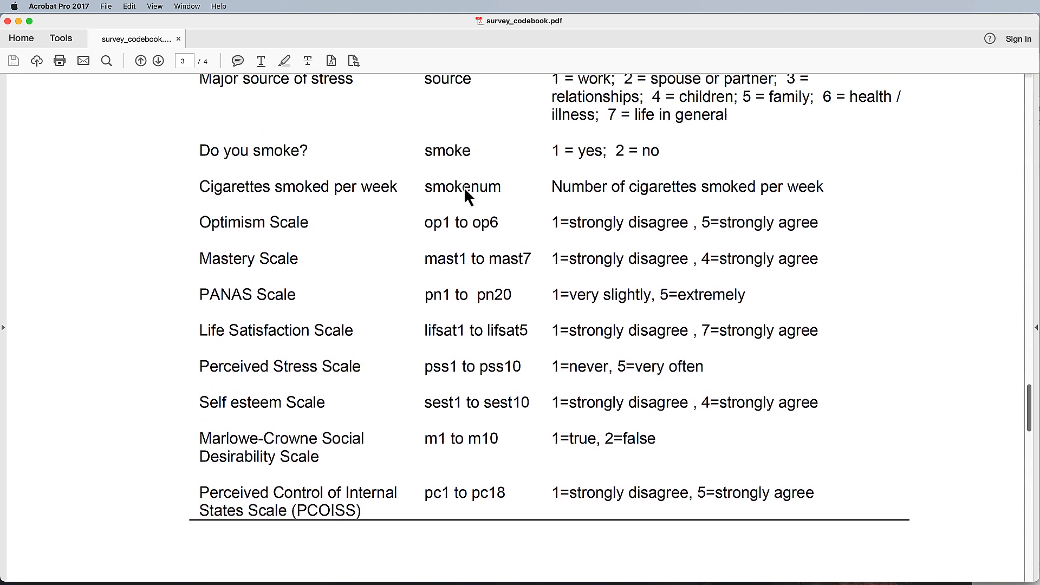
pyautogui.scroll(1, 599, 232)
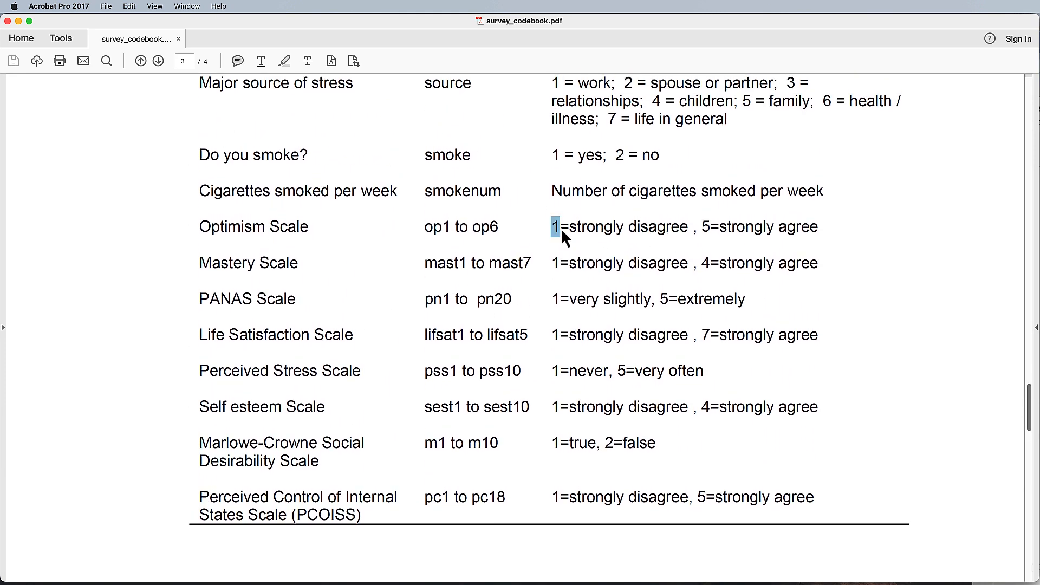
pyautogui.moveTo(701, 229); pyautogui.dragTo(708, 229)
pyautogui.moveTo(553, 231); pyautogui.dragTo(789, 233)
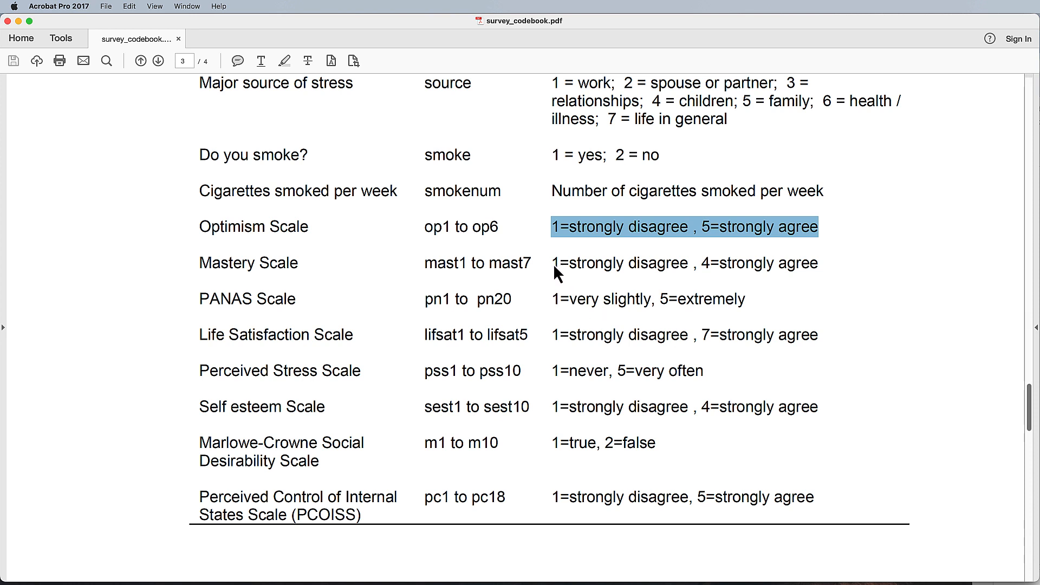
# Compare the Mastery and Life Satisfaction response codings with the Optimism Scale's lowest and highest codes, and return to JASP
pyautogui.moveTo(554, 265); pyautogui.dragTo(798, 263)
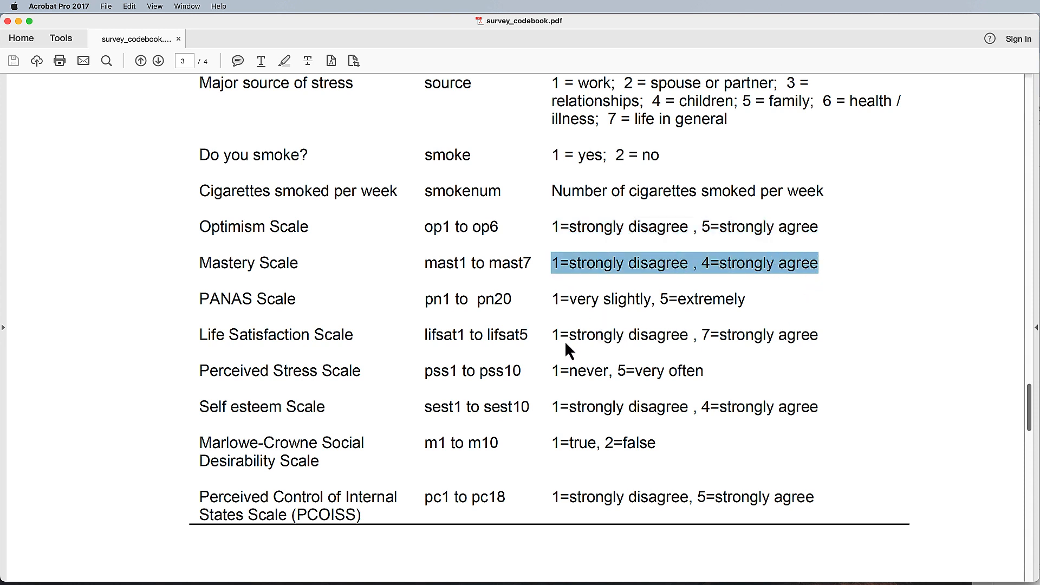
pyautogui.moveTo(553, 336); pyautogui.dragTo(773, 336)
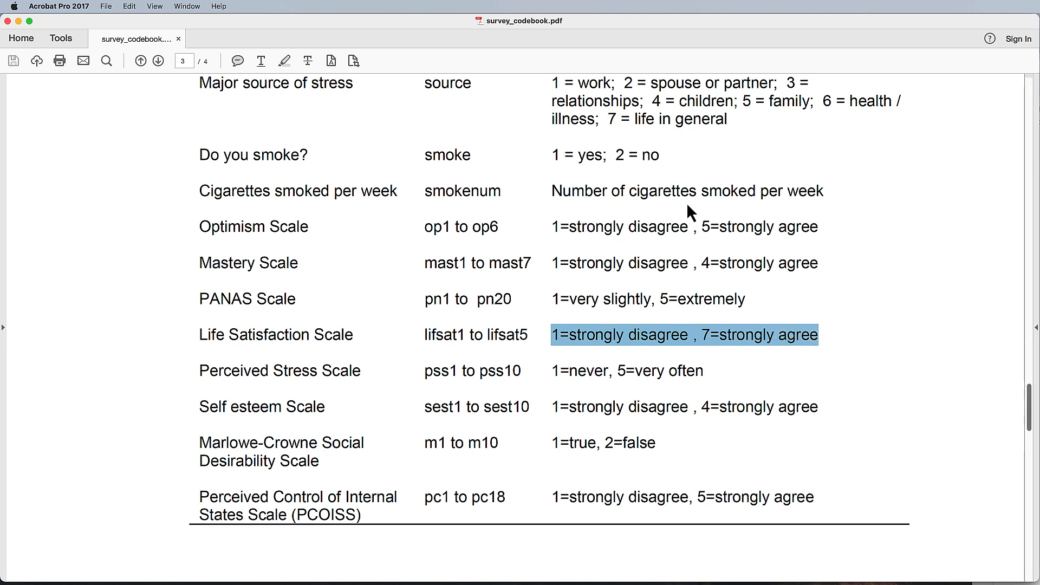
pyautogui.moveTo(553, 227); pyautogui.dragTo(558, 228)
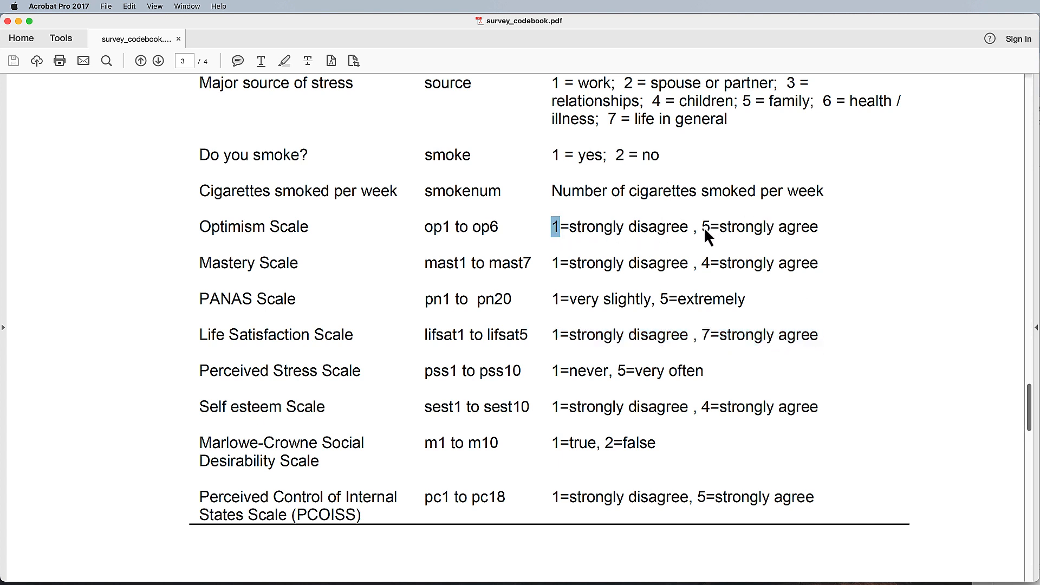
pyautogui.moveTo(703, 227); pyautogui.dragTo(709, 227)
pyautogui.moveTo(252, 229); pyautogui.dragTo(754, 224)
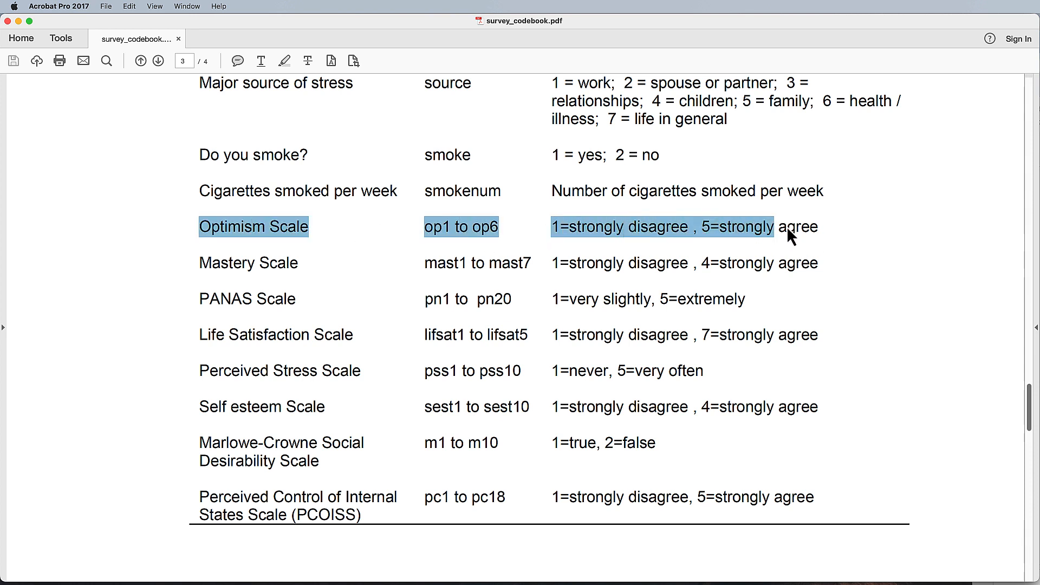
pyautogui.press('super+Tab')
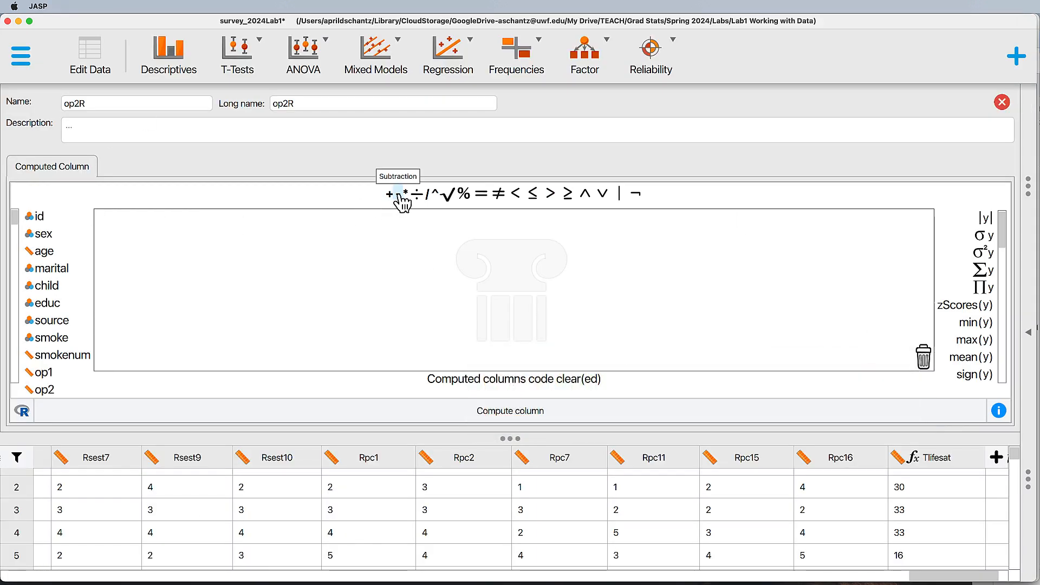
# Define the op2R computed column as 6 - op2, compute it and close its formula editor
pyautogui.click(399, 194)
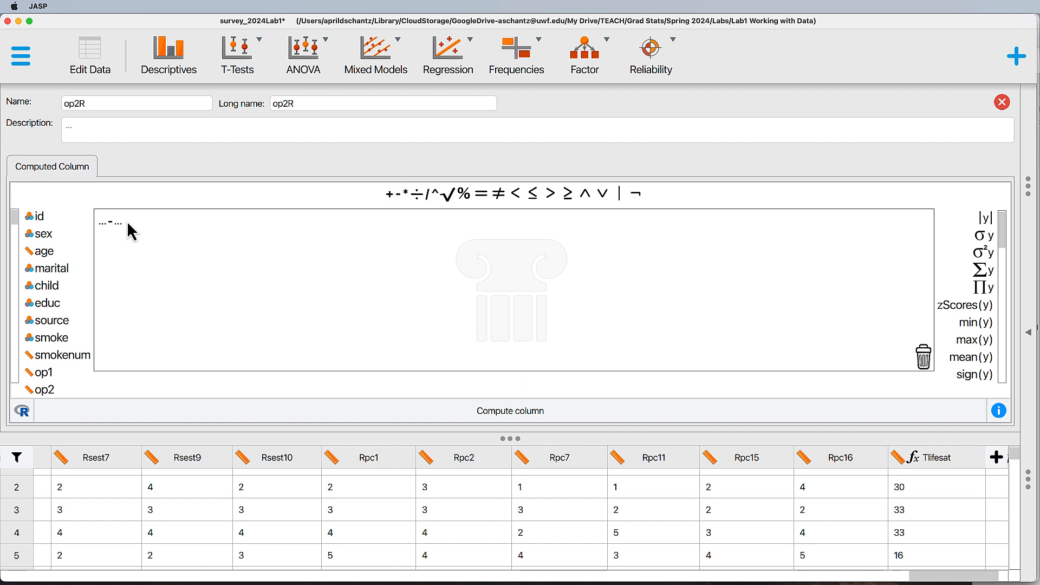
pyautogui.click(102, 224)
pyautogui.write('6')
pyautogui.scroll(-1, 64, 300)
pyautogui.scroll(-3, 64, 299)
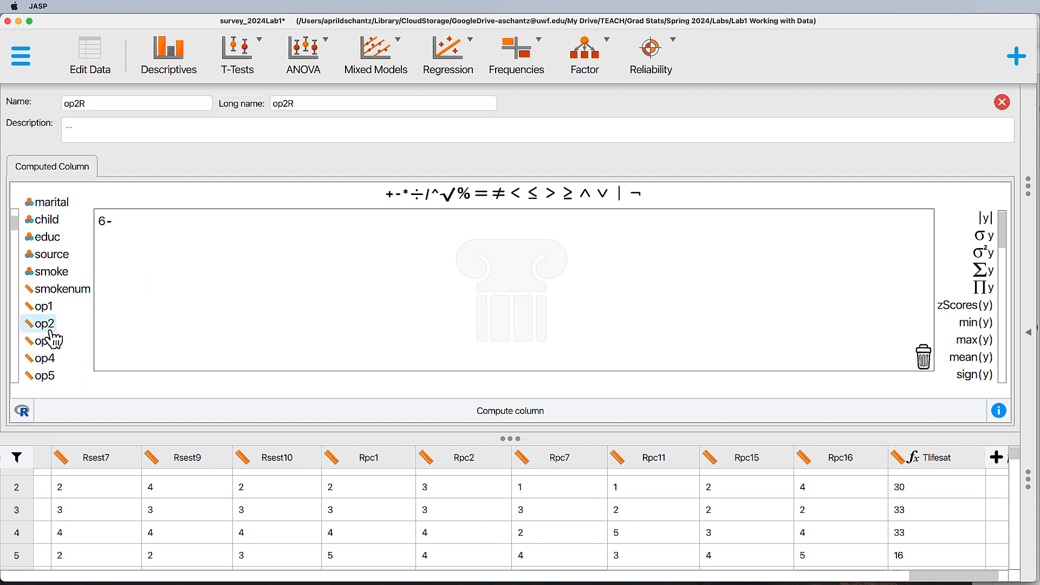
pyautogui.doubleClick(46, 325)
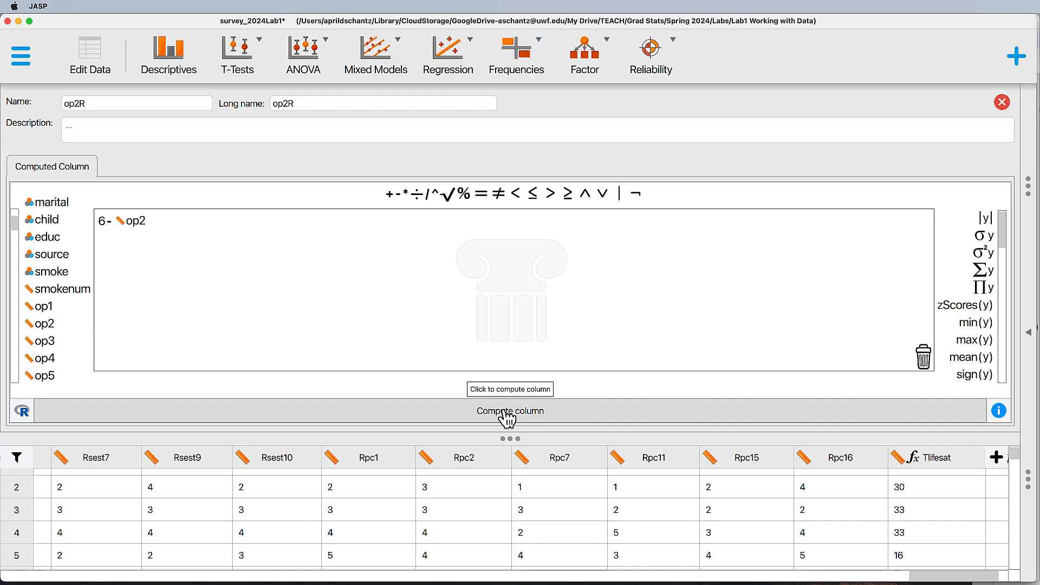
pyautogui.click(505, 415)
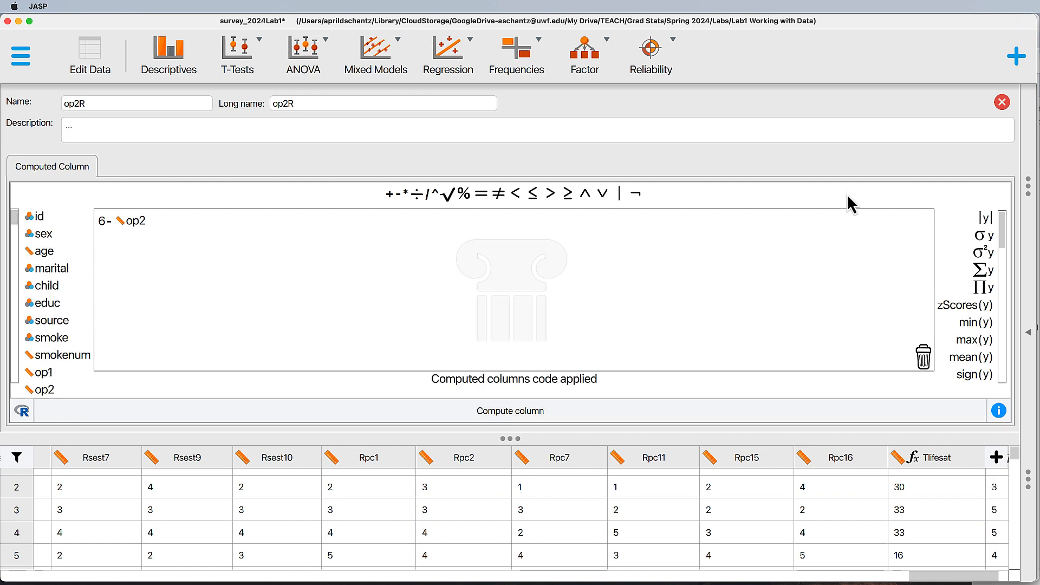
pyautogui.click(1001, 103)
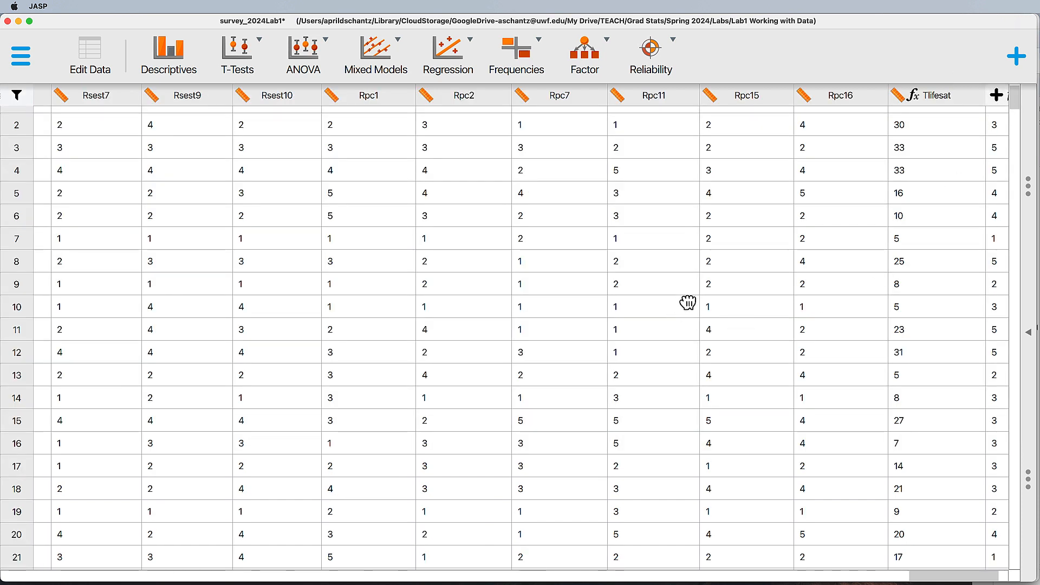
# Create a Scale computed column named op4R, compute it as 6 - op4 and close its formula editor
pyautogui.hscroll(3, 687, 302)
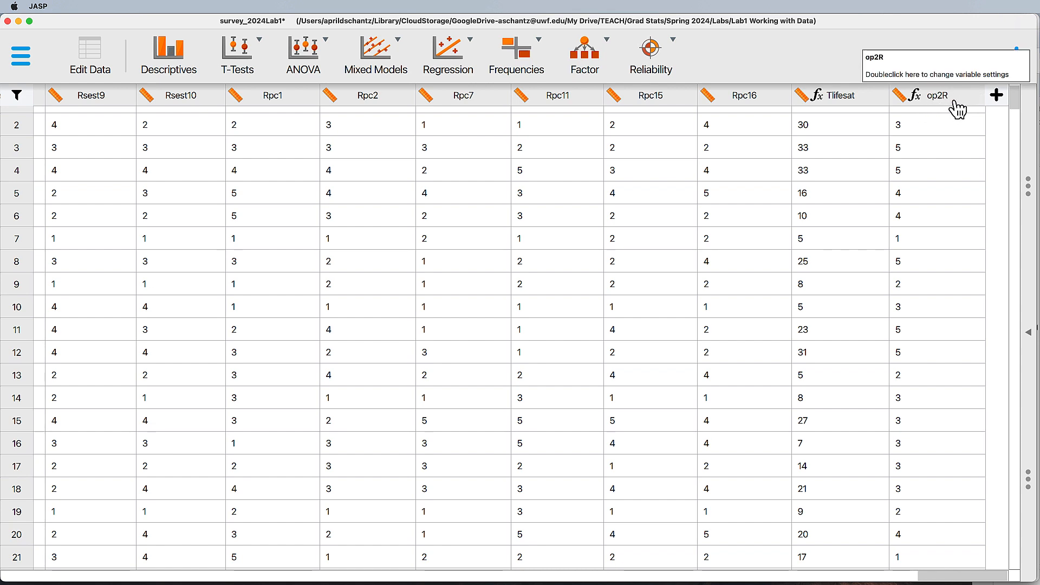
pyautogui.click(997, 96)
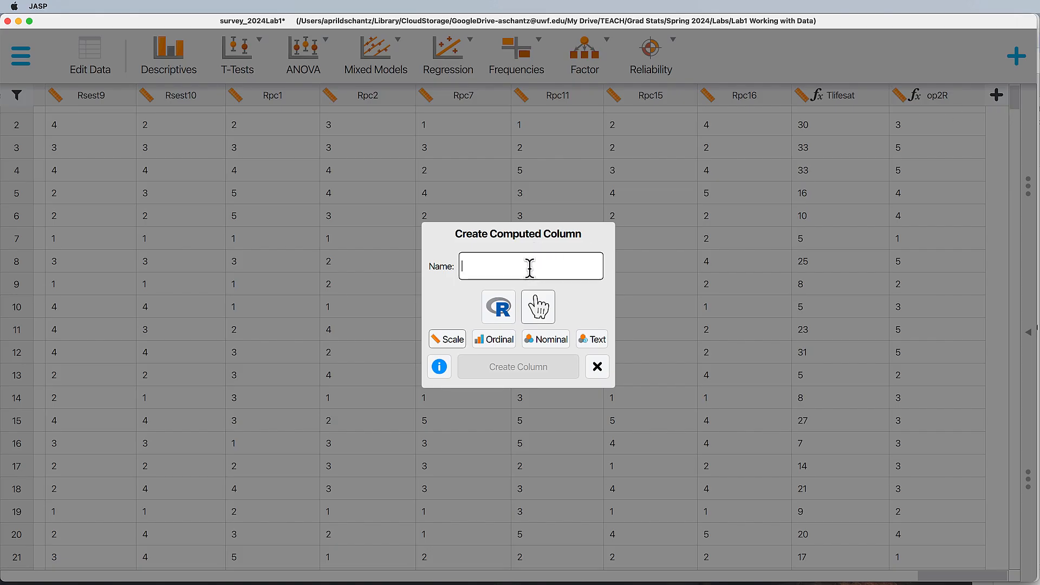
pyautogui.write('op4R')
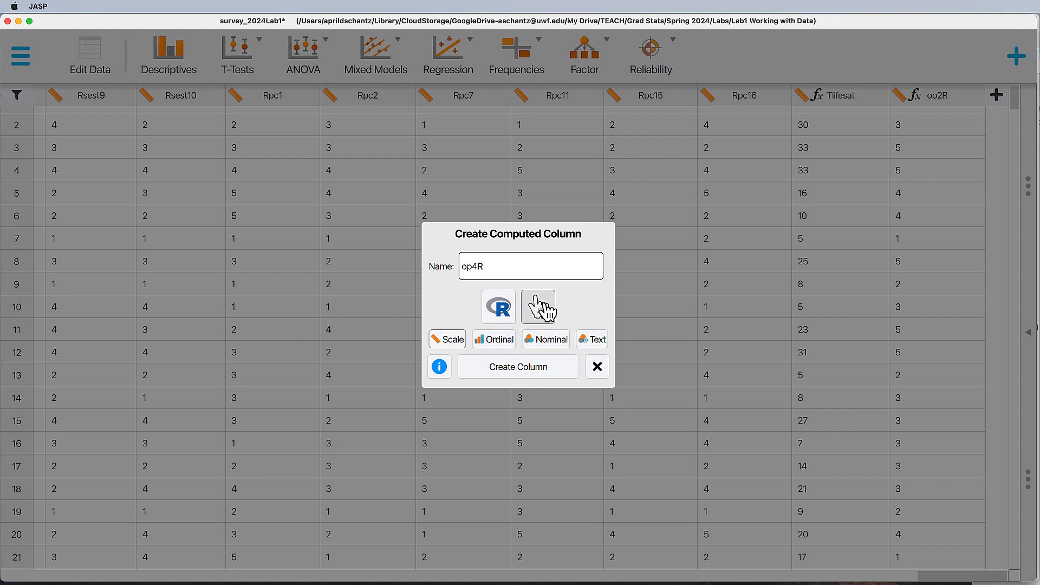
pyautogui.click(520, 368)
pyautogui.click(402, 193)
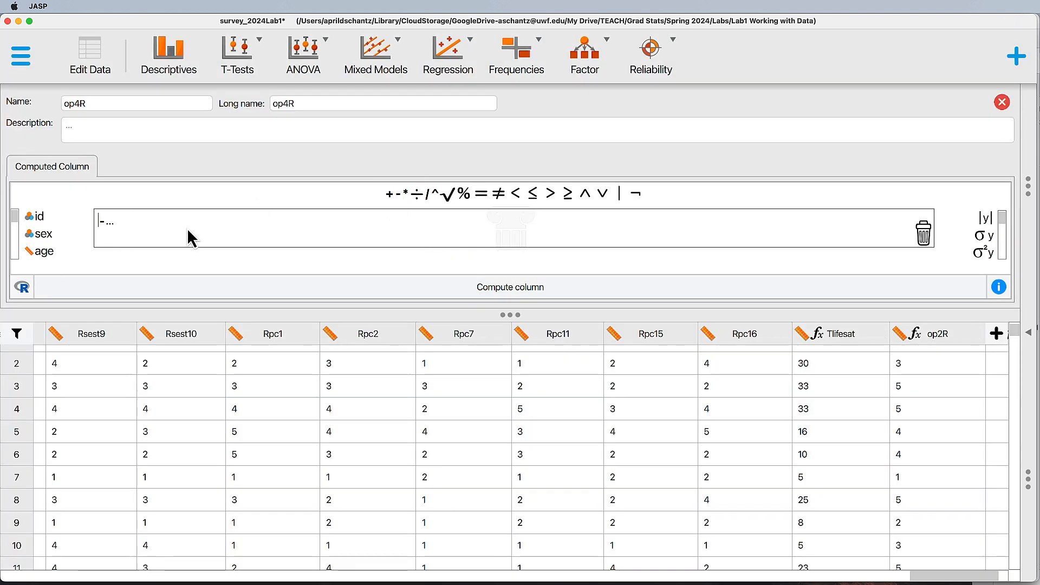
pyautogui.write('6')
pyautogui.scroll(-5, 42, 235)
pyautogui.moveTo(47, 228); pyautogui.dragTo(141, 223)
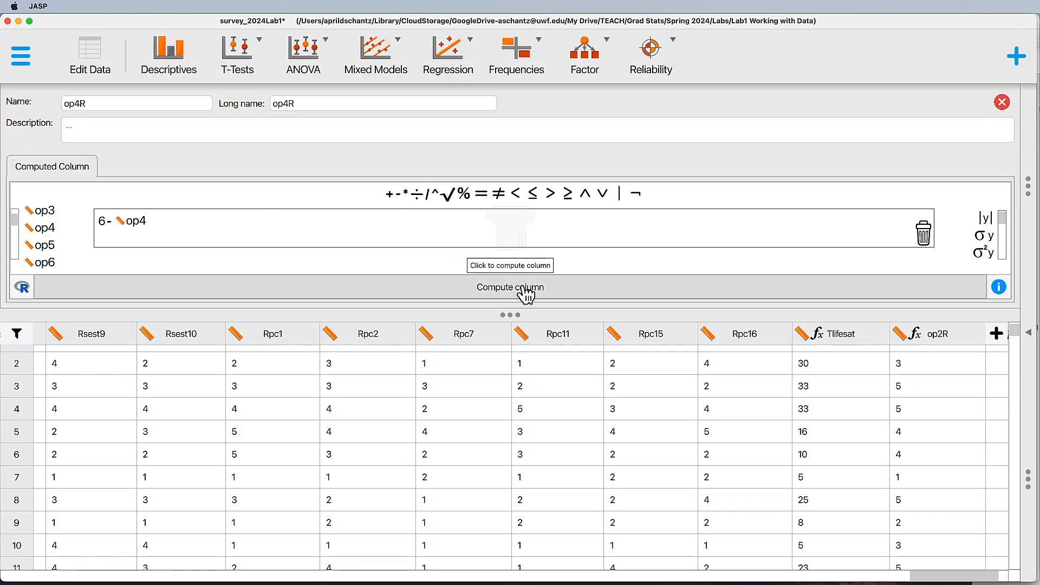
pyautogui.click(529, 287)
pyautogui.click(1002, 102)
# Create a Scale computed column named op6R, compute it as 6 - op6 and close its formula editor
pyautogui.click(996, 95)
pyautogui.write('op6R')
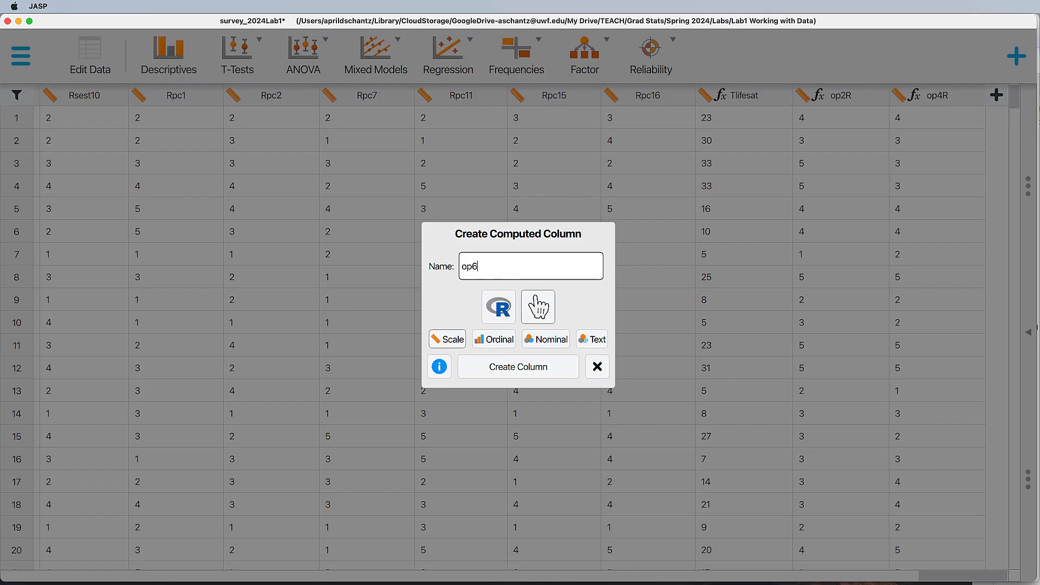
pyautogui.click(521, 368)
pyautogui.click(398, 193)
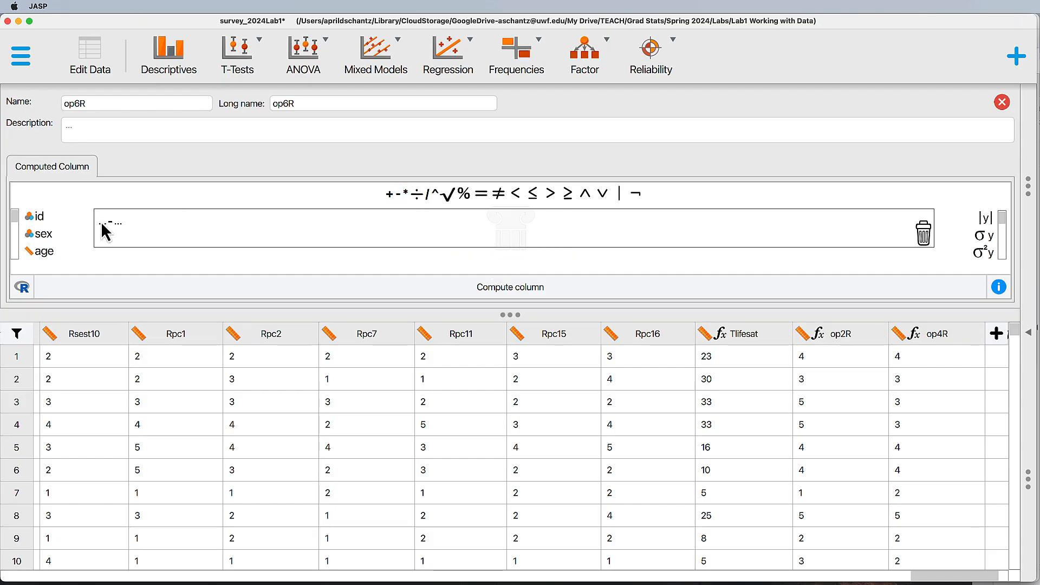
pyautogui.write('6')
pyautogui.scroll(-5, 44, 244)
pyautogui.doubleClick(45, 255)
pyautogui.click(506, 287)
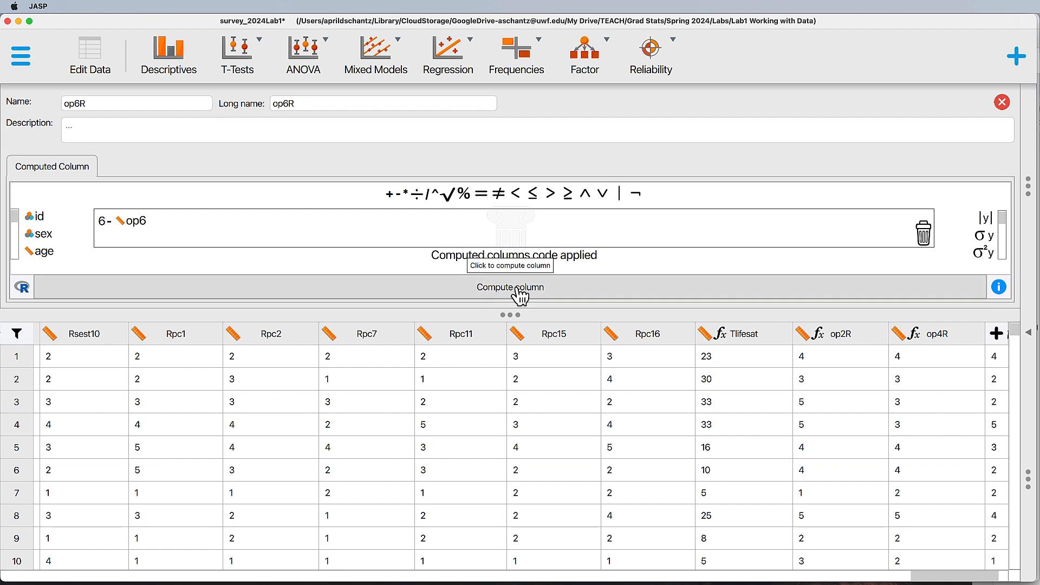
pyautogui.click(1002, 102)
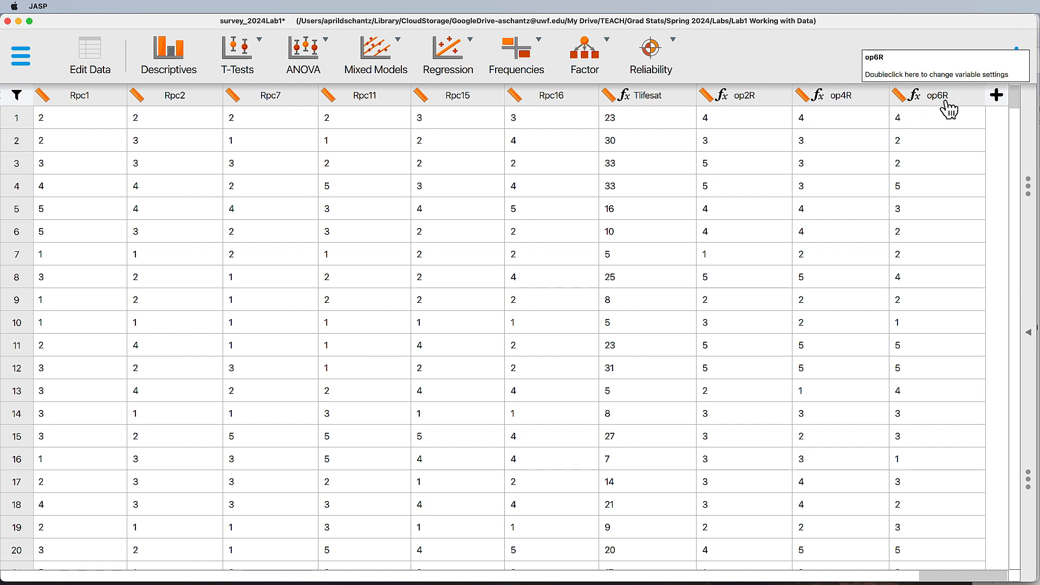
# Add a classical Unidimensional Reliability analysis and title it Optimism Reliability
pyautogui.click(660, 56)
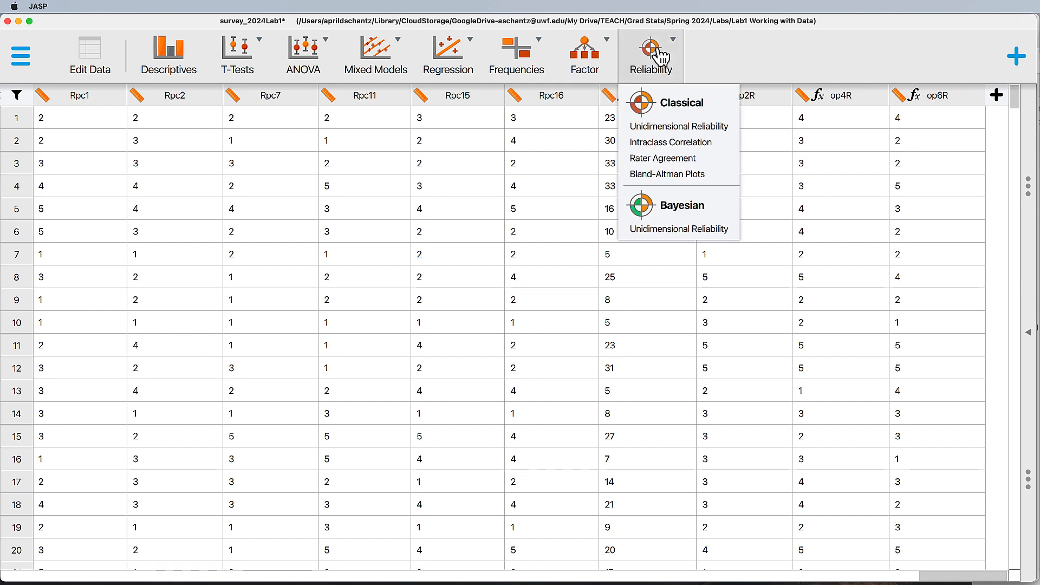
pyautogui.click(679, 129)
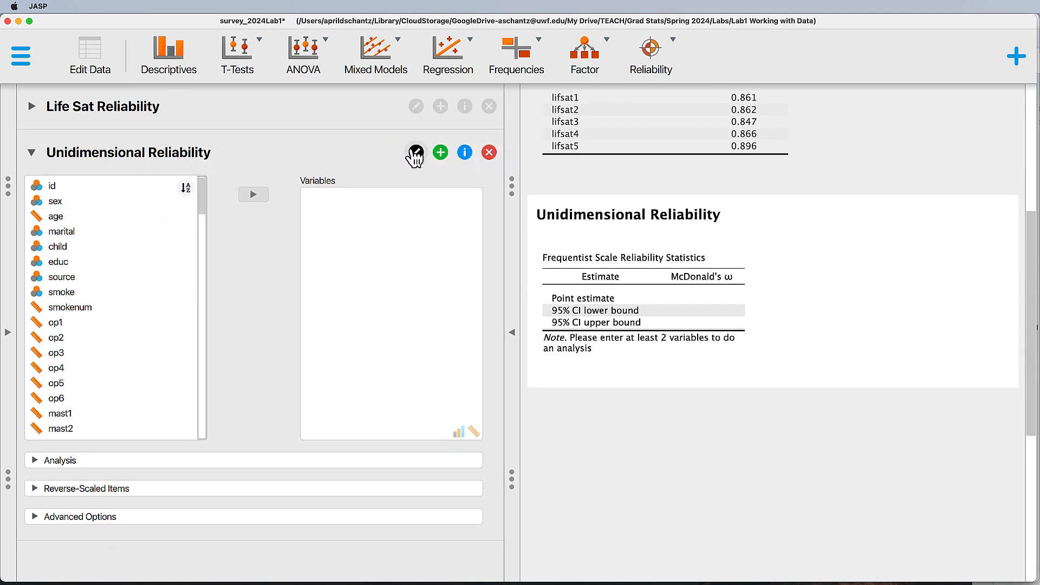
pyautogui.doubleClick(97, 156)
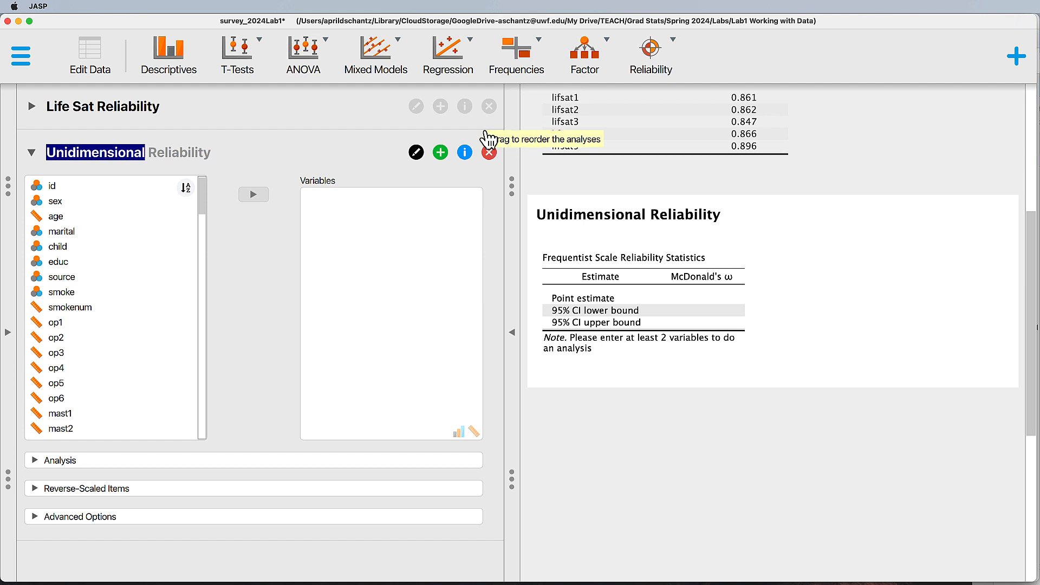
pyautogui.write('Optimis')
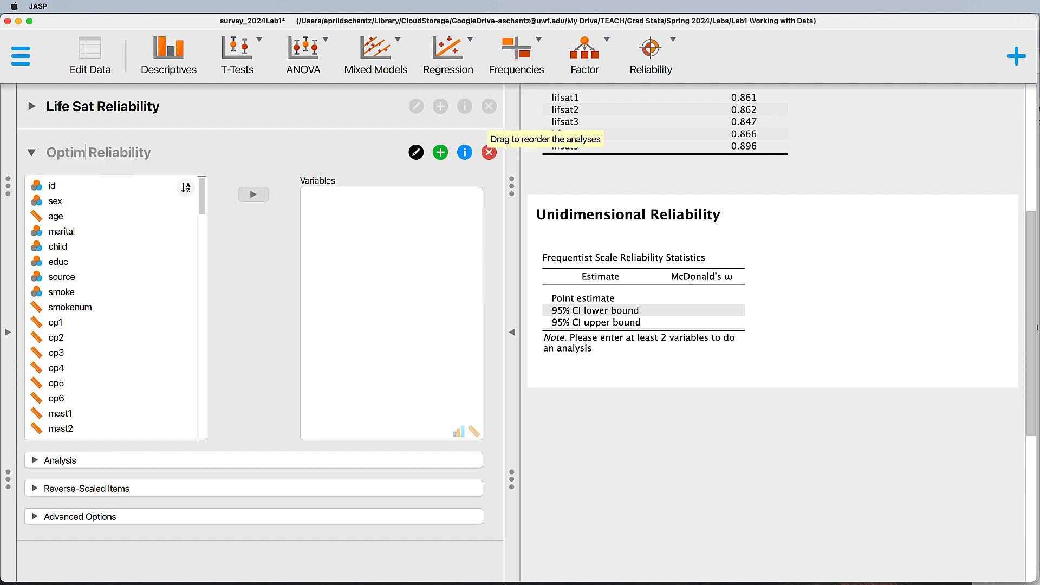
pyautogui.write('m')
pyautogui.press('Return')
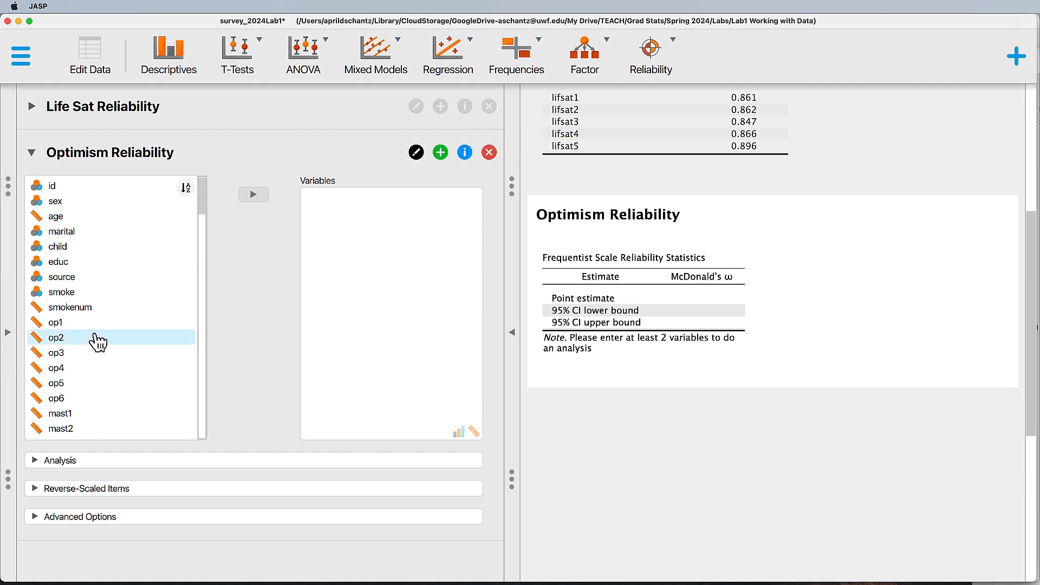
# Assign op1, op3, op5, op2R, op4R and op6R as the variables of the Optimism Reliability analysis
pyautogui.click(71, 325)
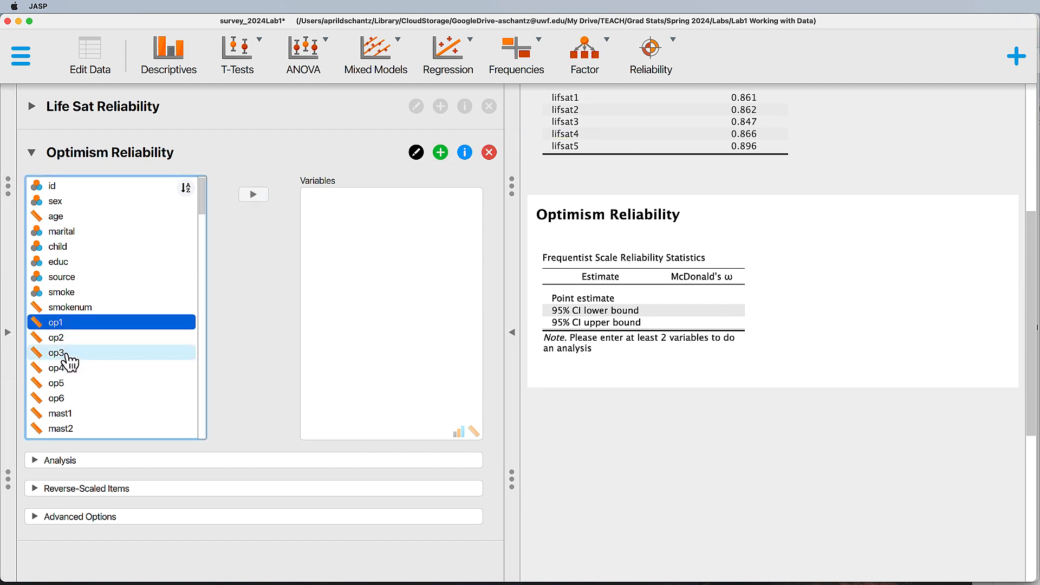
pyautogui.keyDown('super'); pyautogui.click(66, 357); pyautogui.keyUp('super')
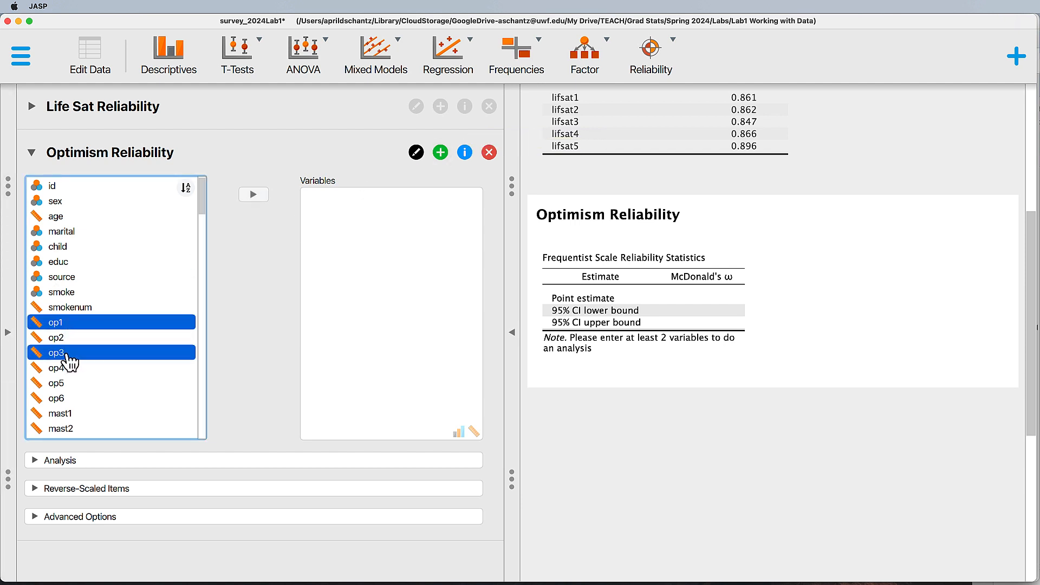
pyautogui.keyDown('super'); pyautogui.click(64, 385); pyautogui.keyUp('super')
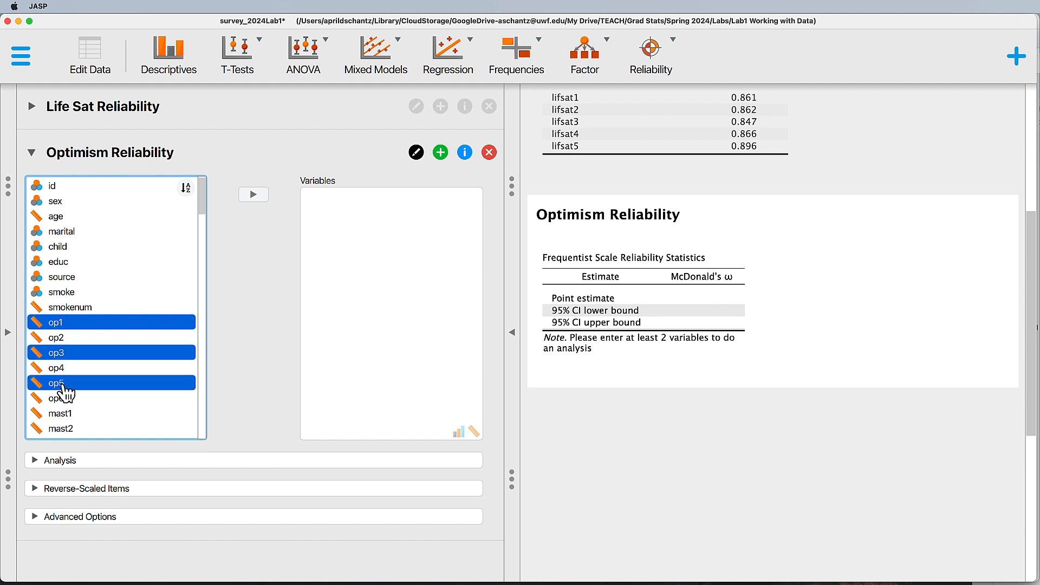
pyautogui.click(253, 194)
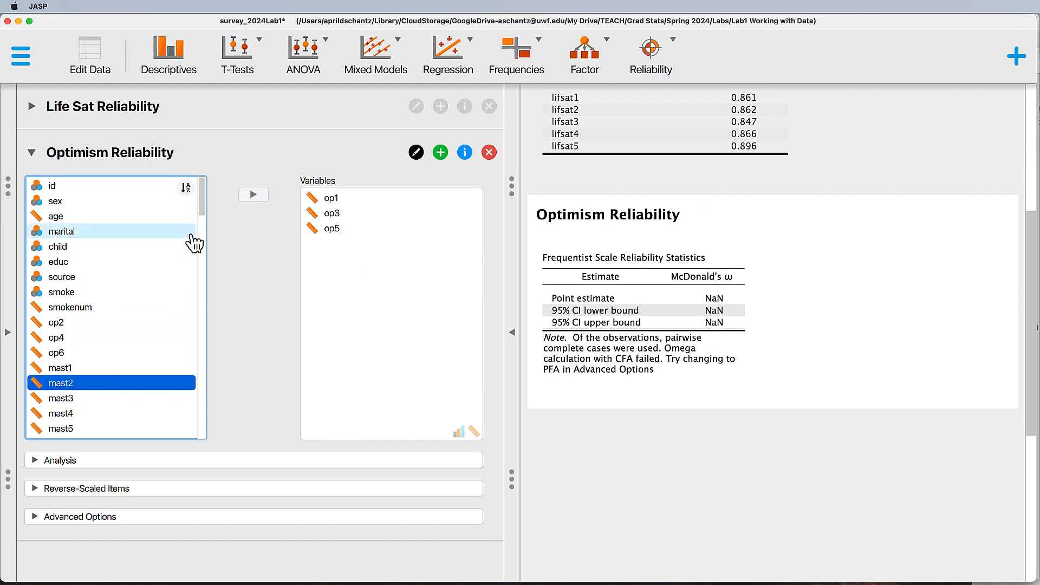
pyautogui.moveTo(209, 213); pyautogui.dragTo(195, 453)
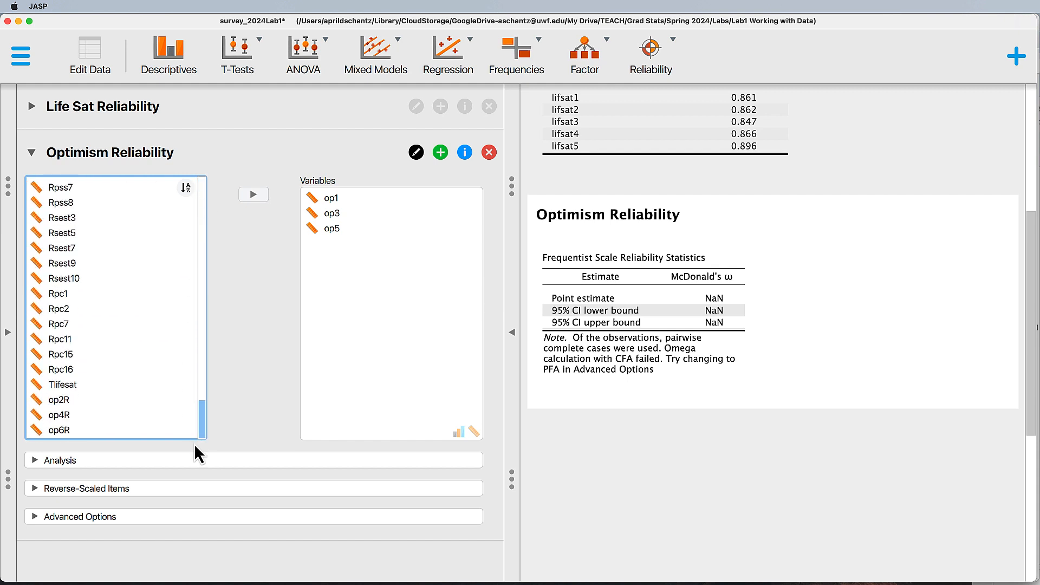
pyautogui.click(59, 402)
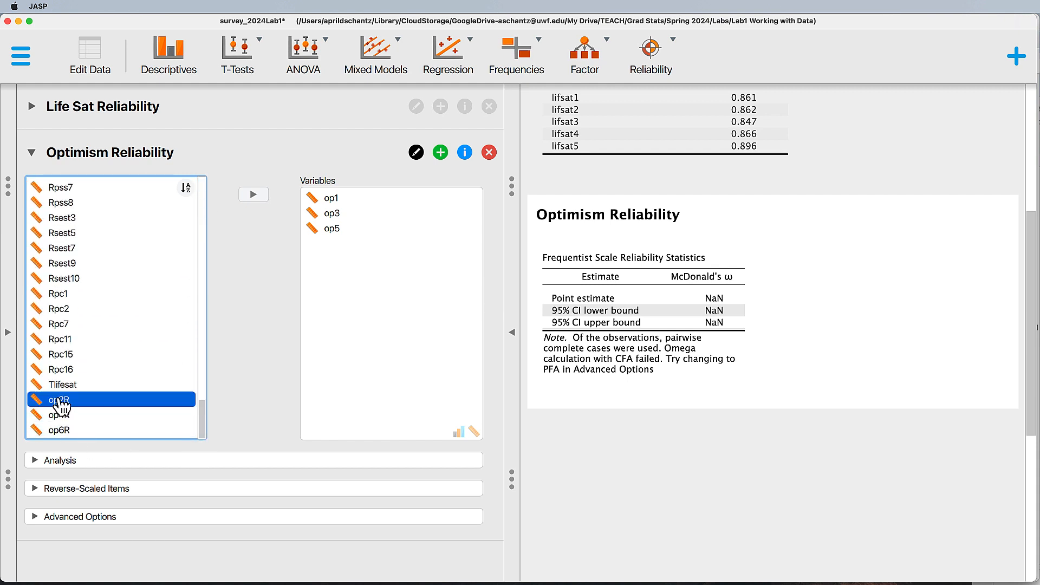
pyautogui.keyDown('shift'); pyautogui.click(65, 434); pyautogui.keyUp('shift')
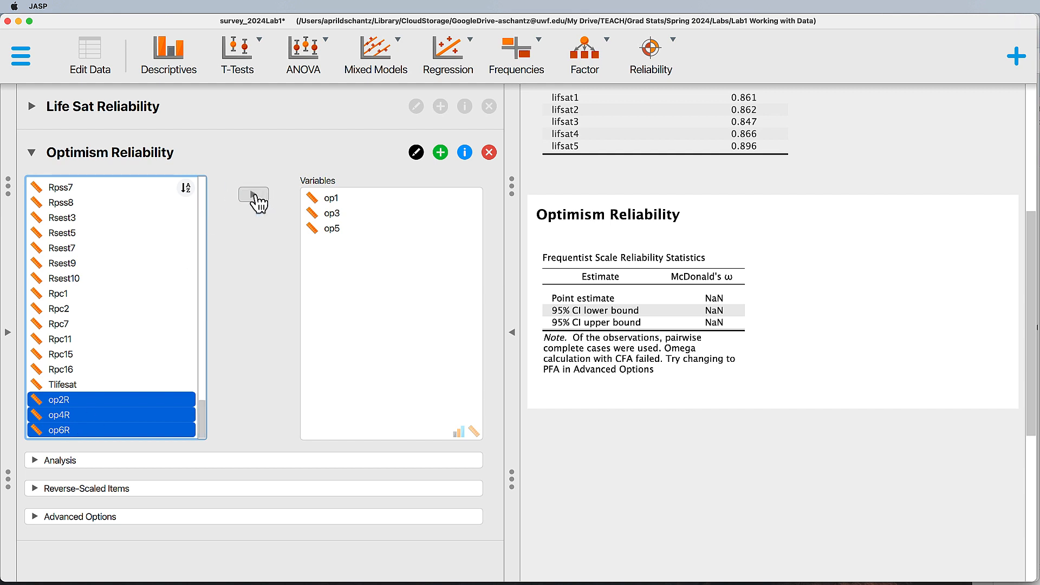
pyautogui.click(254, 194)
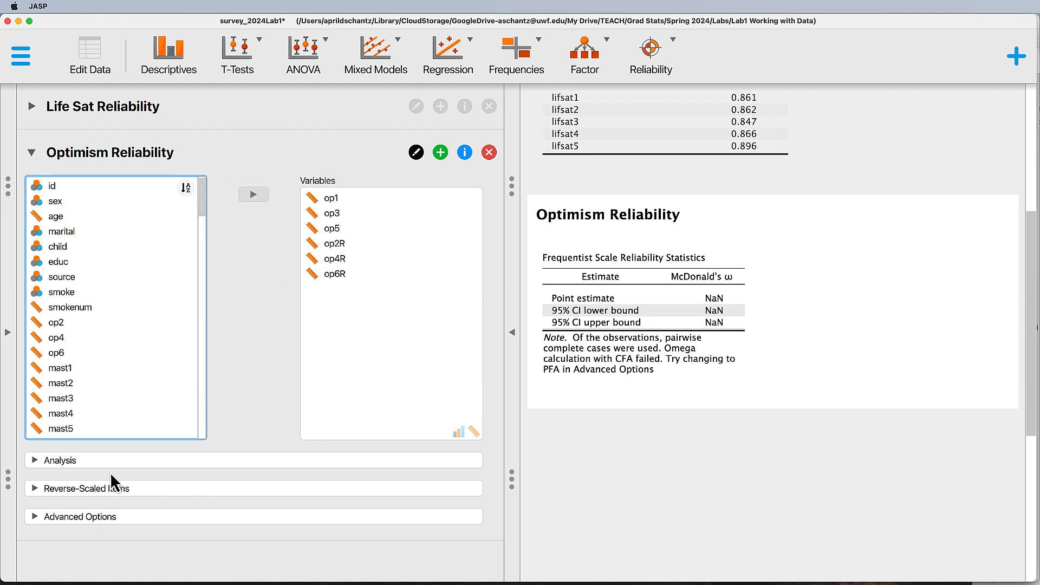
# Replace McDonald's ω with Cronbach's α in the scale statistics of the Optimism Reliability analysis
pyautogui.click(39, 460)
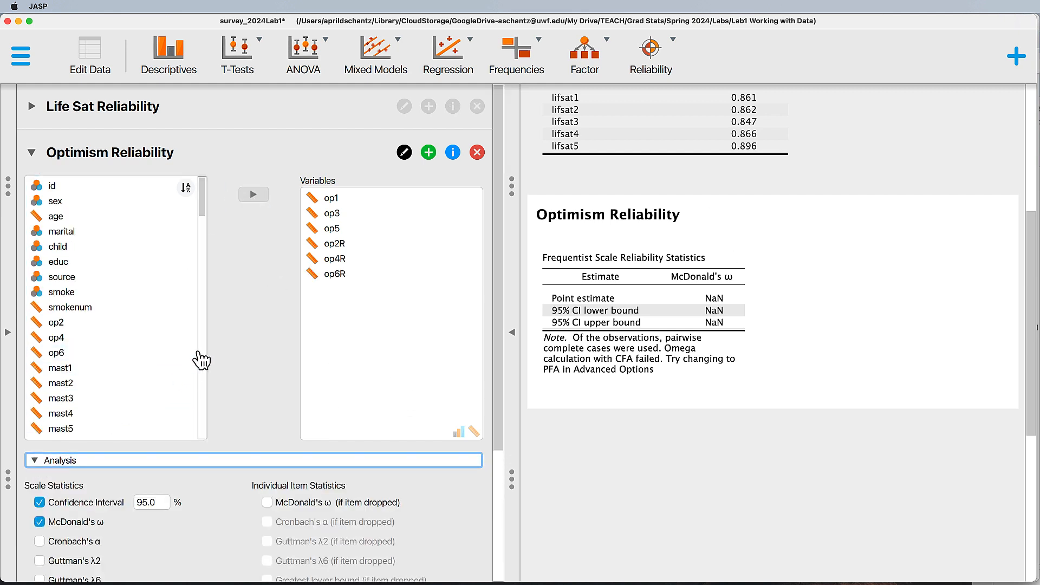
pyautogui.scroll(-3, 198, 360)
pyautogui.scroll(-5, 202, 360)
pyautogui.scroll(-5, 181, 466)
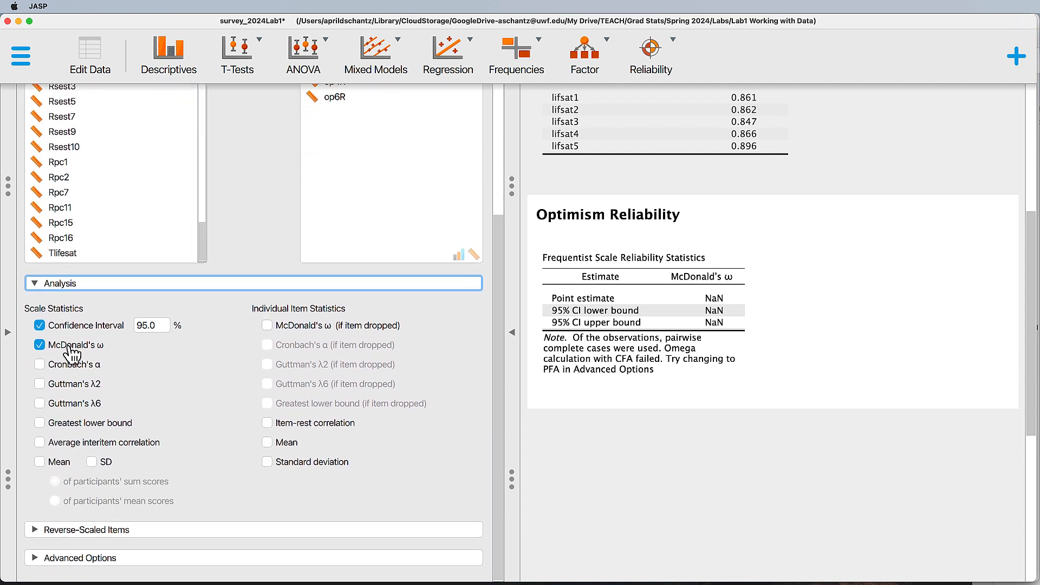
pyautogui.click(41, 347)
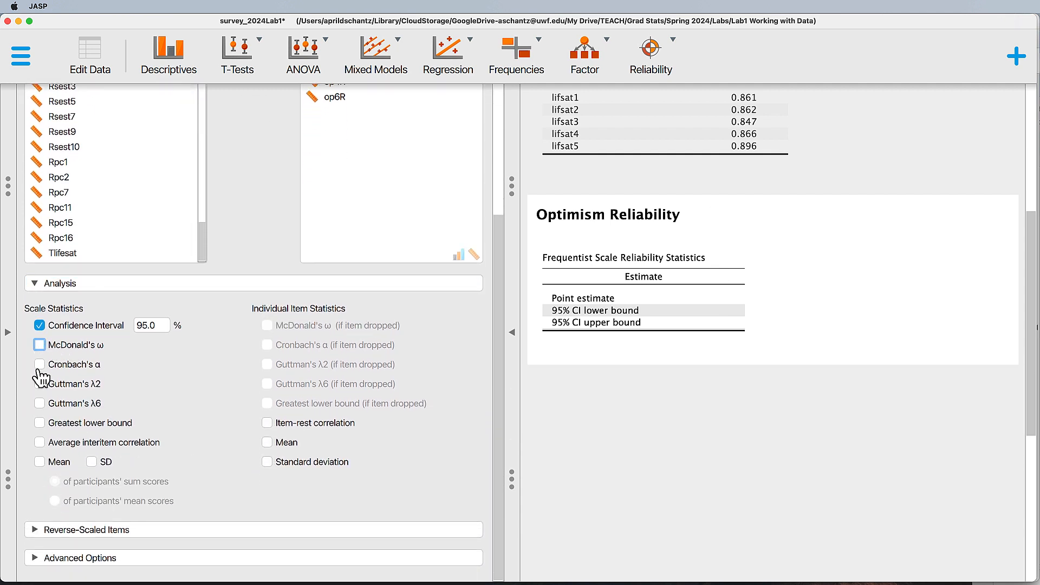
pyautogui.click(40, 365)
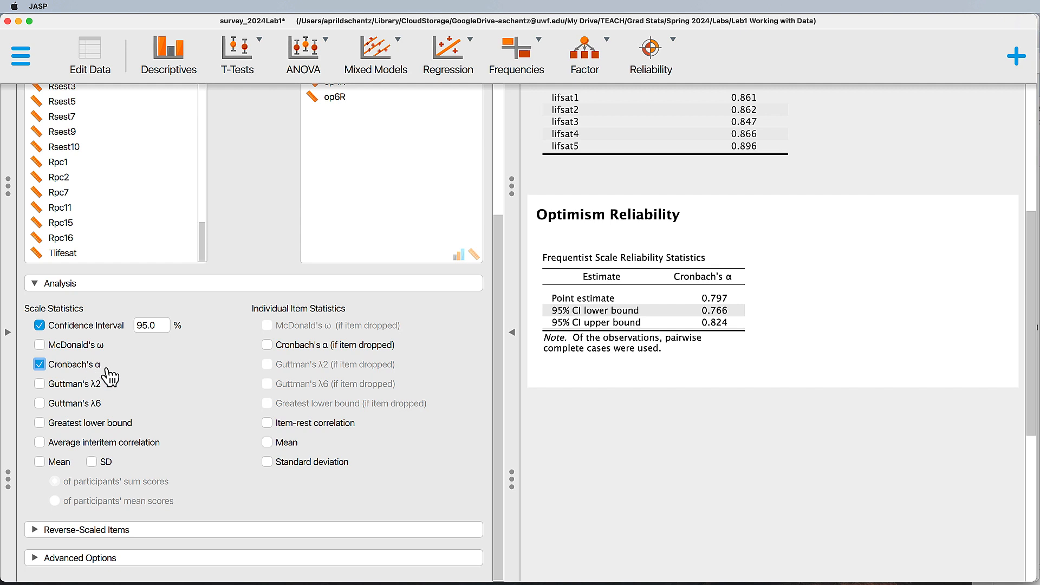
# Add Cronbach's α (if item dropped) for the individual Optimism items and review the reliability tables
pyautogui.click(268, 346)
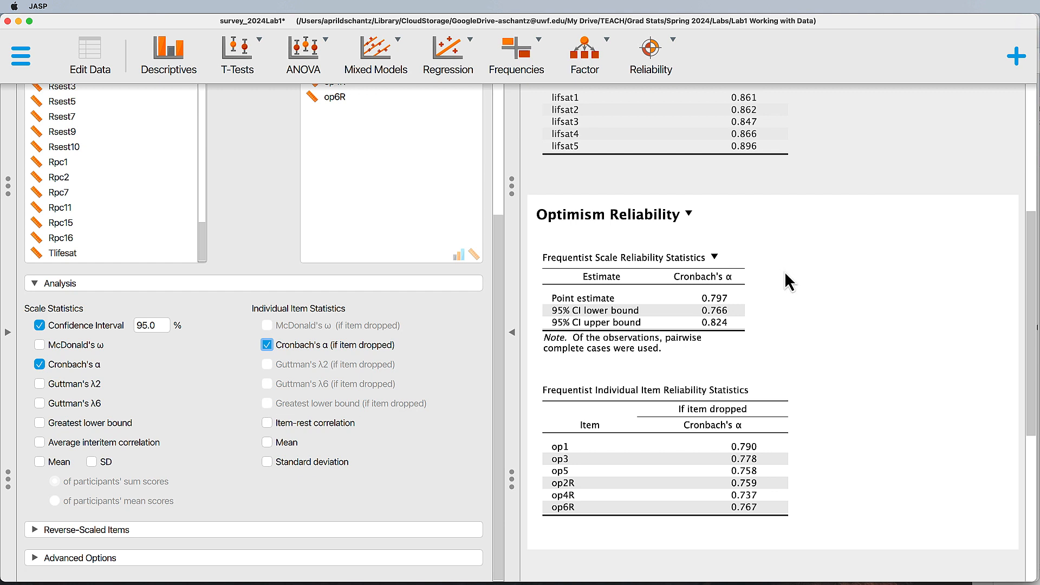
pyautogui.scroll(-3, 795, 284)
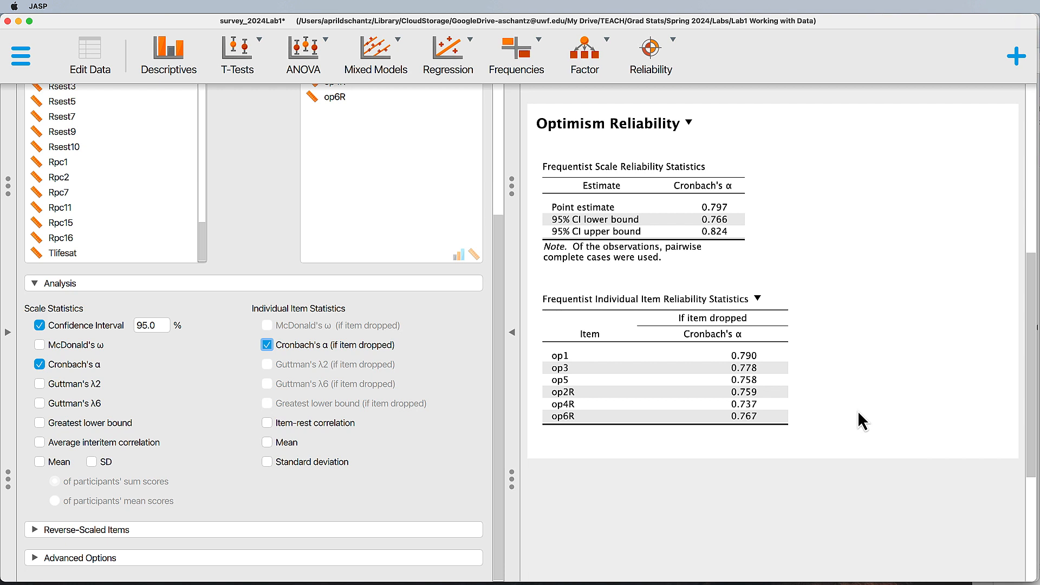
pyautogui.scroll(1, 866, 390)
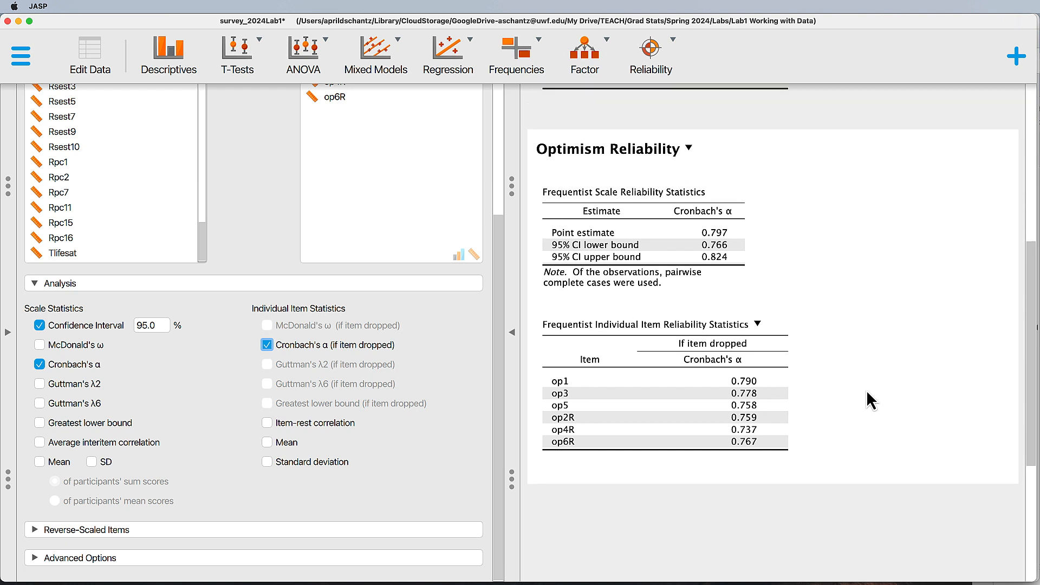
pyautogui.scroll(-1, 866, 390)
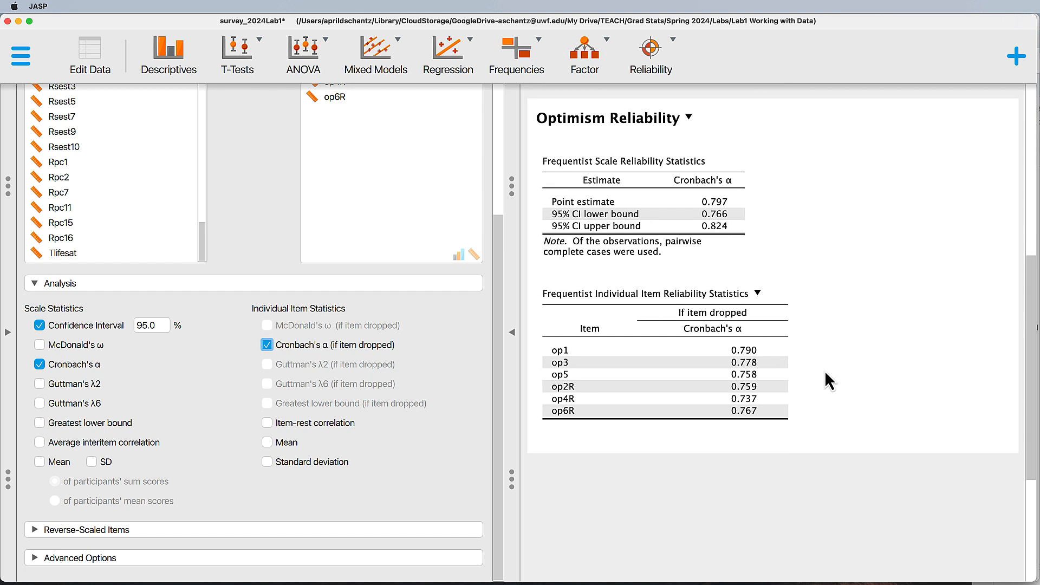
# Show the data view and start a new computed column named Toptim
pyautogui.scroll(3, 824, 371)
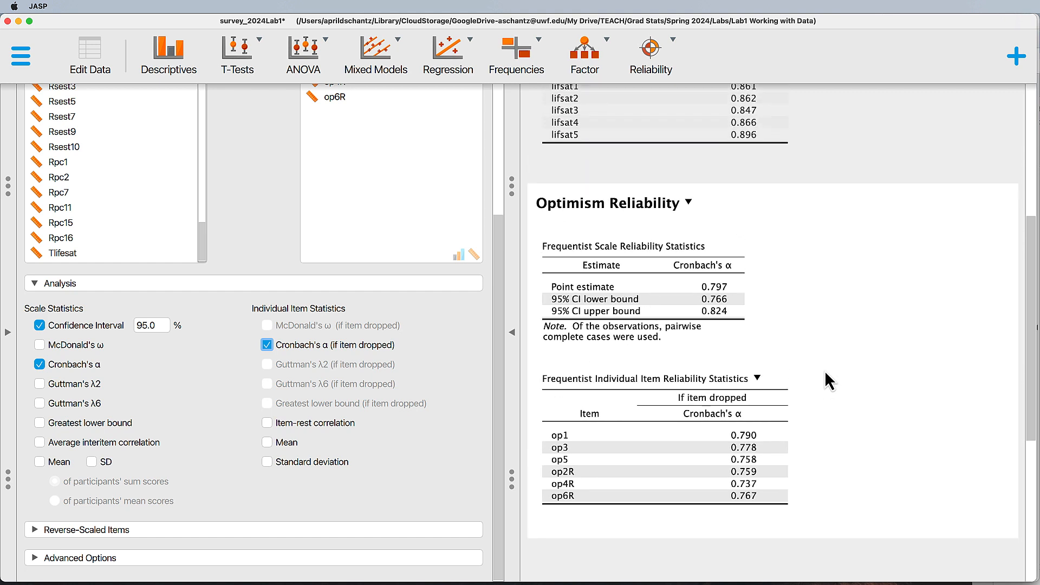
pyautogui.scroll(-1, 825, 372)
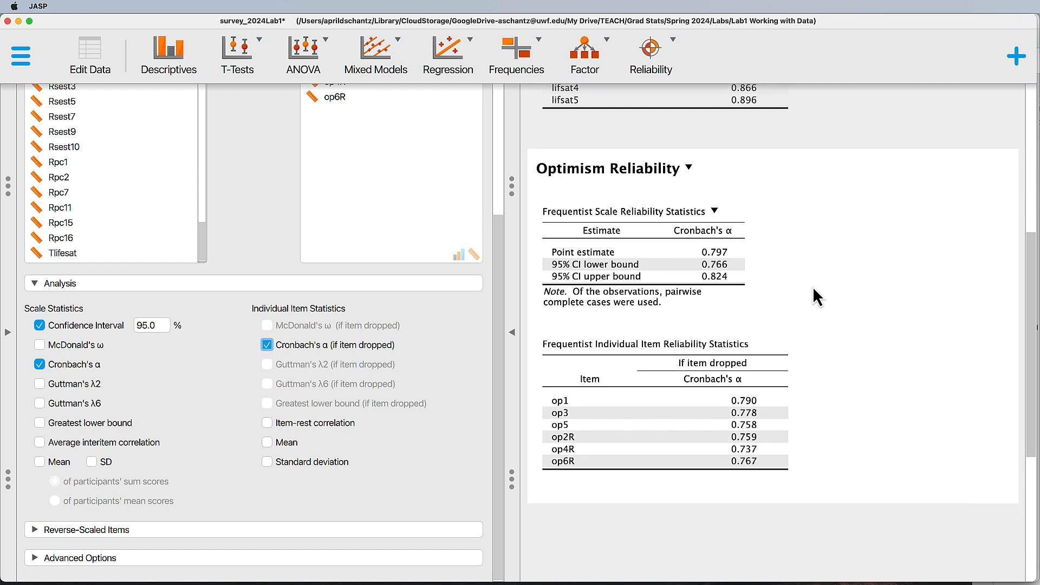
pyautogui.click(7, 332)
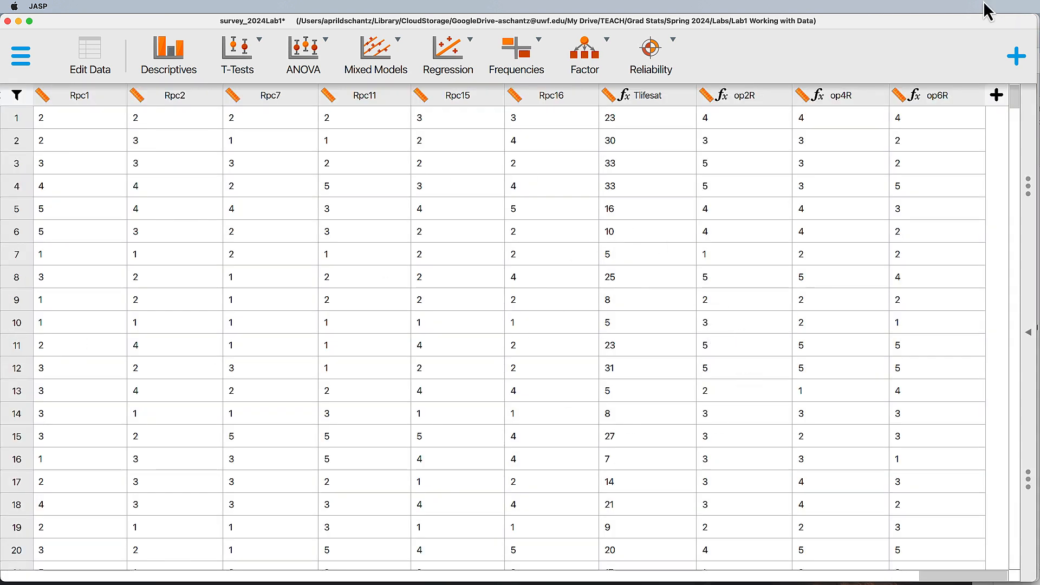
pyautogui.click(998, 97)
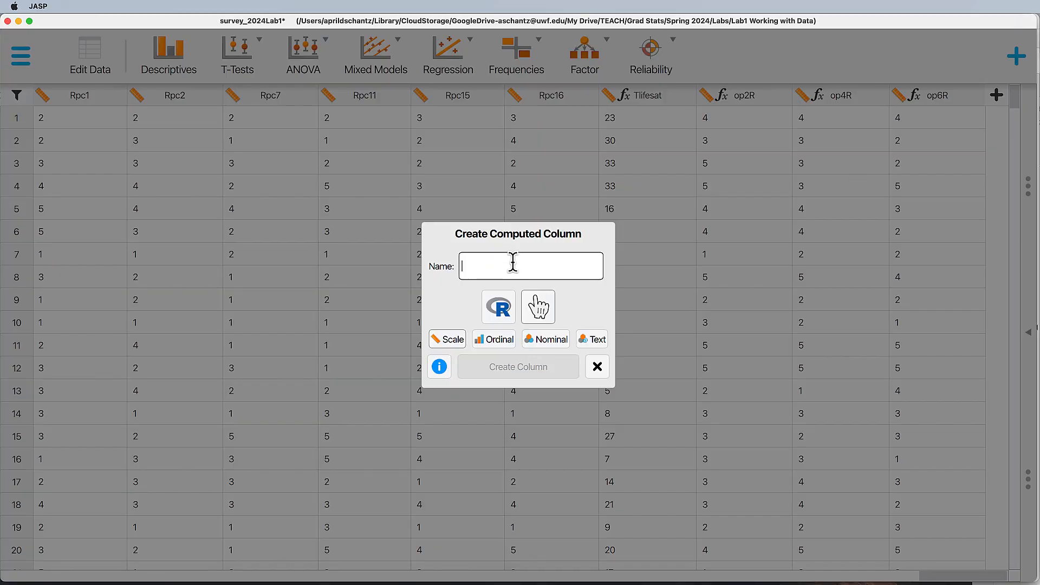
pyautogui.write('Toptim')
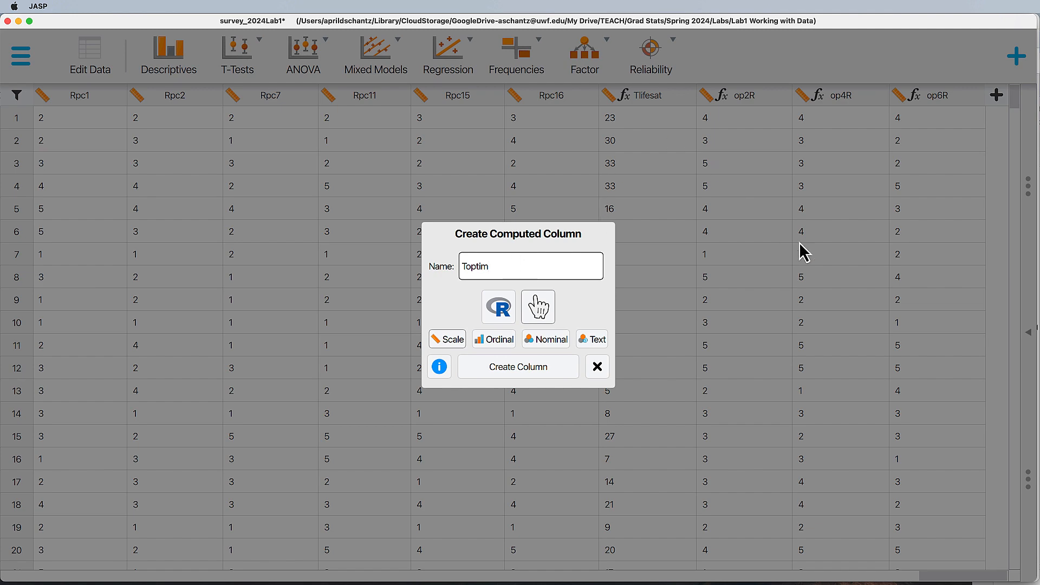
# Switch to survey_codebook.pdf in Acrobat and look up the Total Optimism coding instructions, highlighting the item-sum and reverse-item lines
pyautogui.press('super+Tab')
pyautogui.scroll(-15, 520, 286)
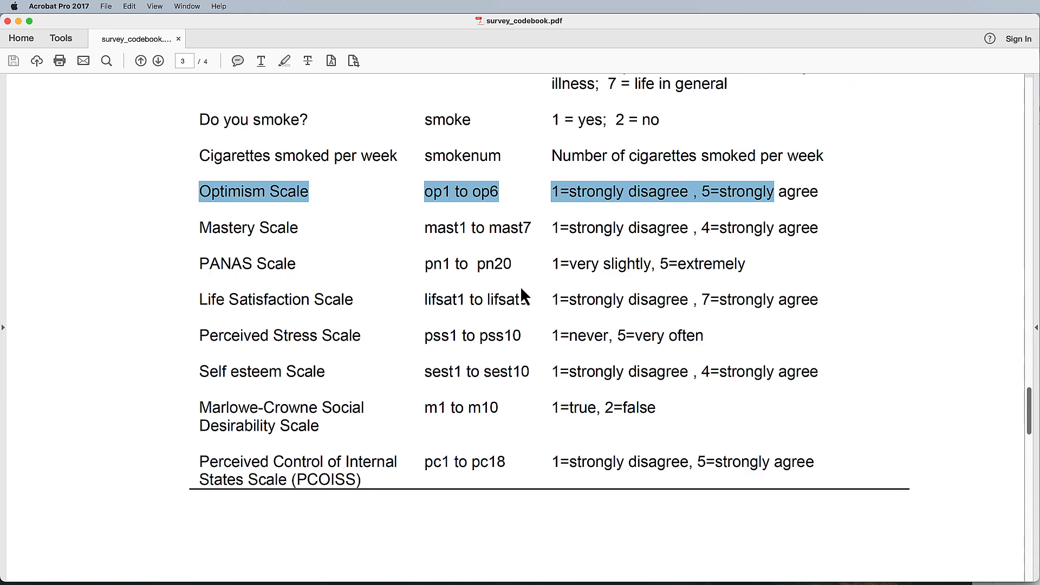
pyautogui.scroll(-5, 521, 289)
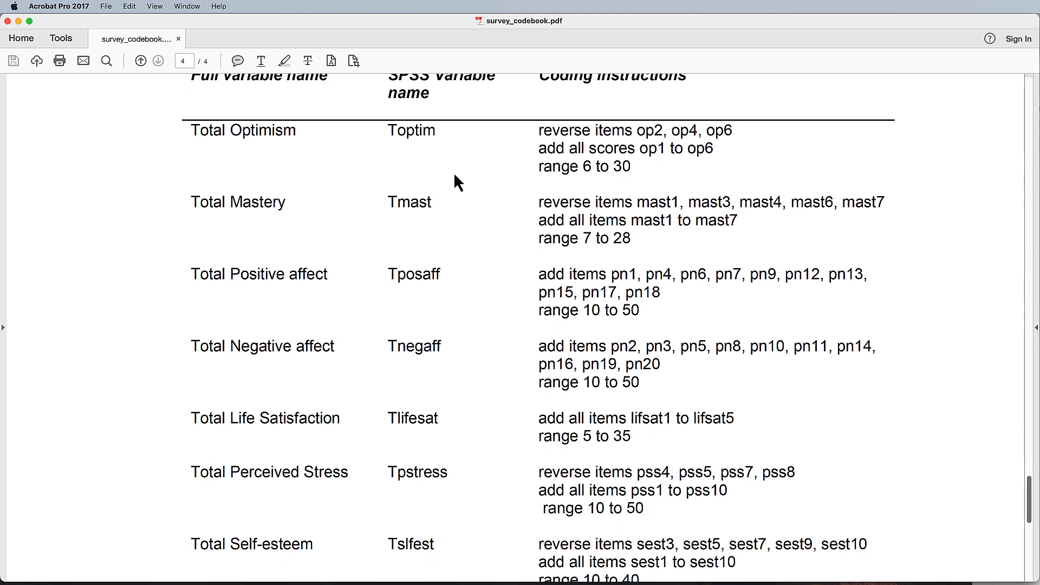
pyautogui.scroll(3, 438, 184)
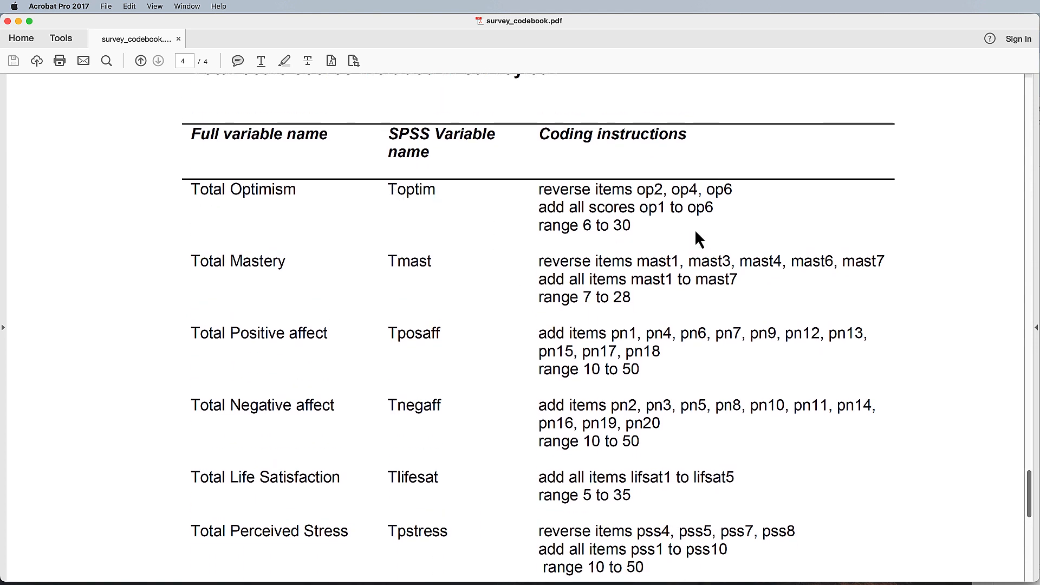
pyautogui.moveTo(540, 209); pyautogui.dragTo(705, 214)
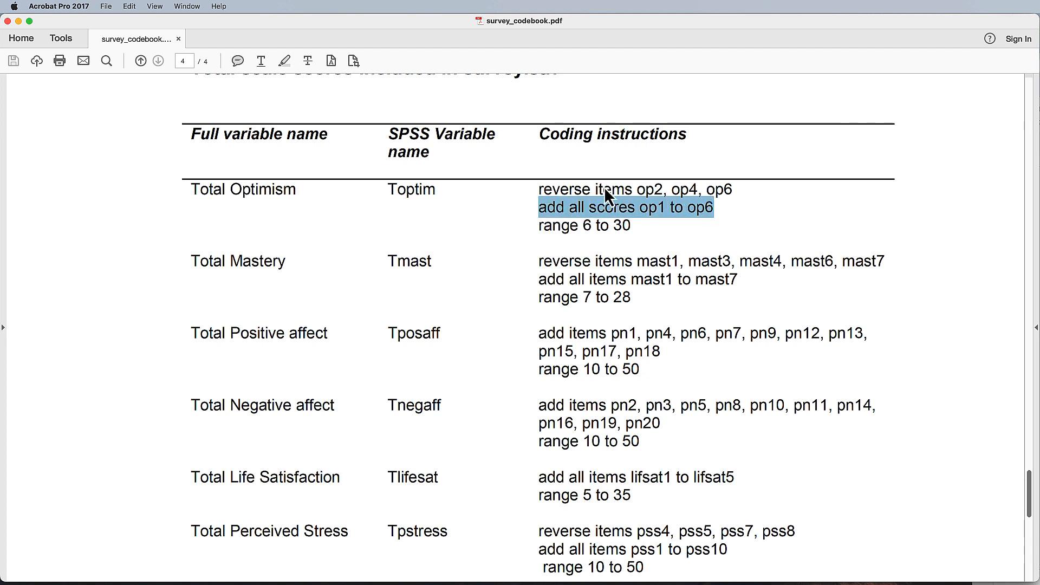
pyautogui.moveTo(558, 190); pyautogui.dragTo(688, 190)
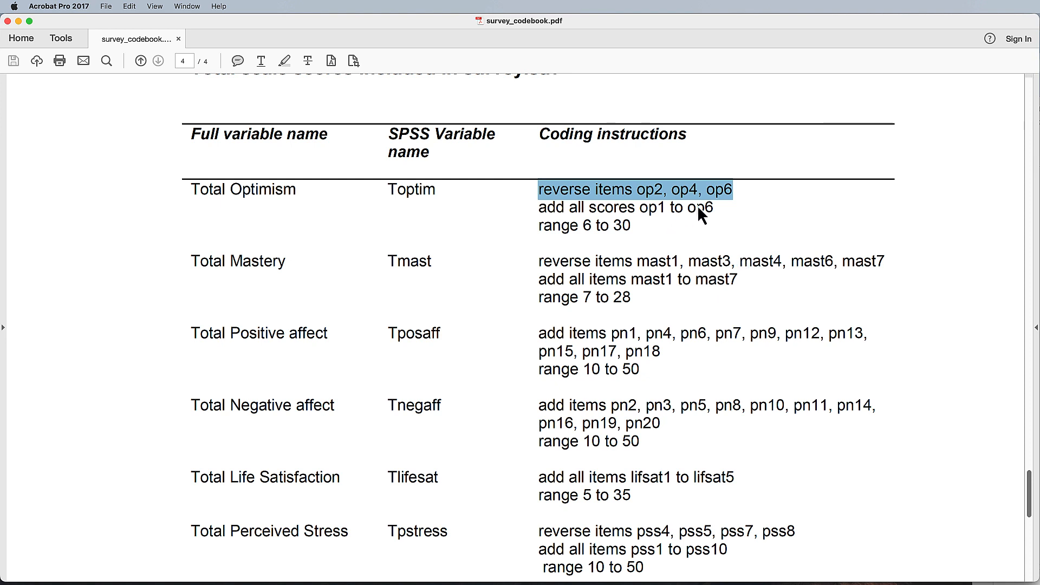
# Switch back to JASP and create Toptim as a Scale column defined through drag-and-drop formulas
pyautogui.press('super+Tab')
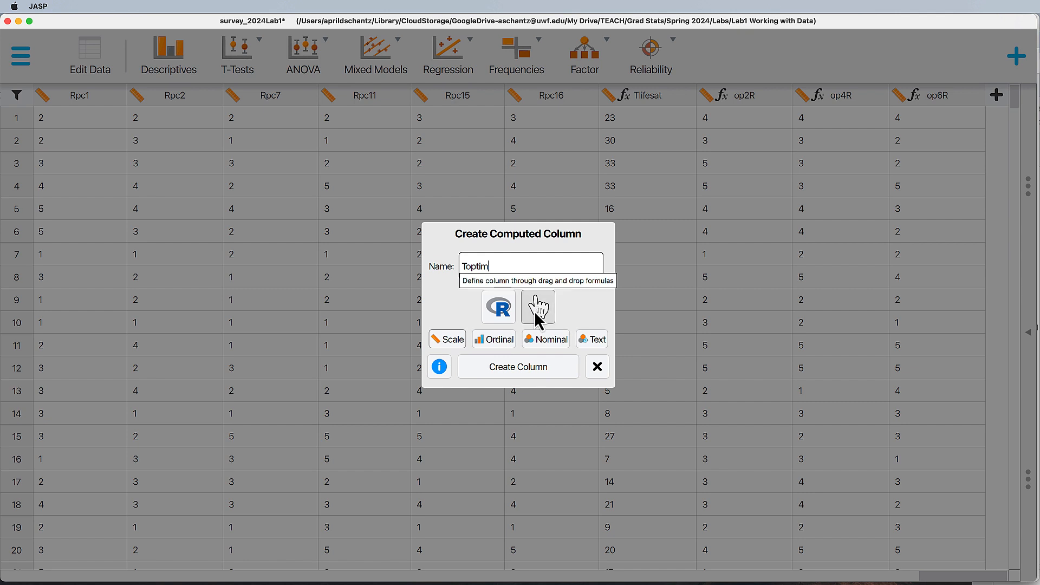
pyautogui.click(447, 340)
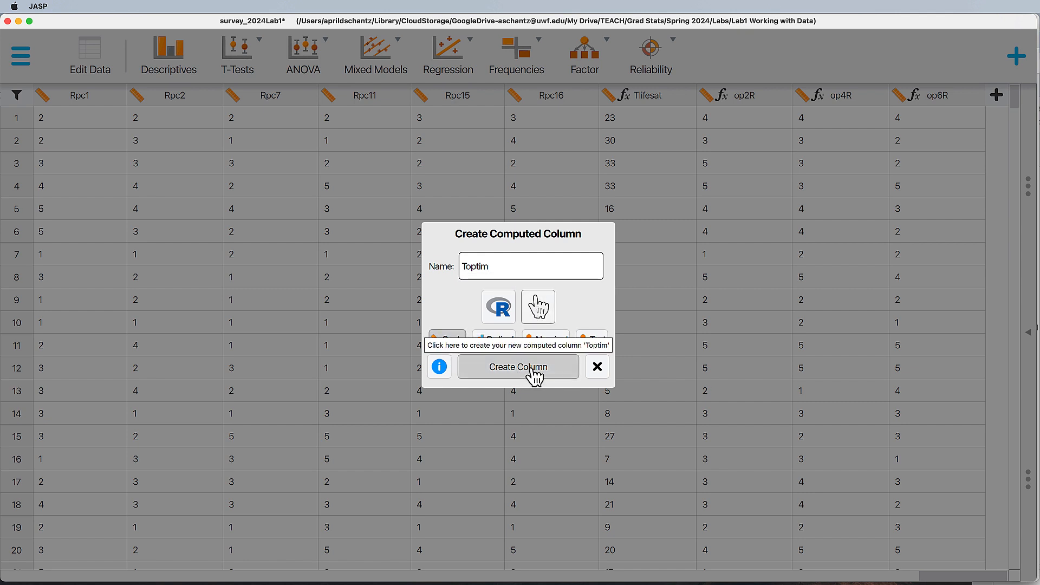
pyautogui.click(526, 370)
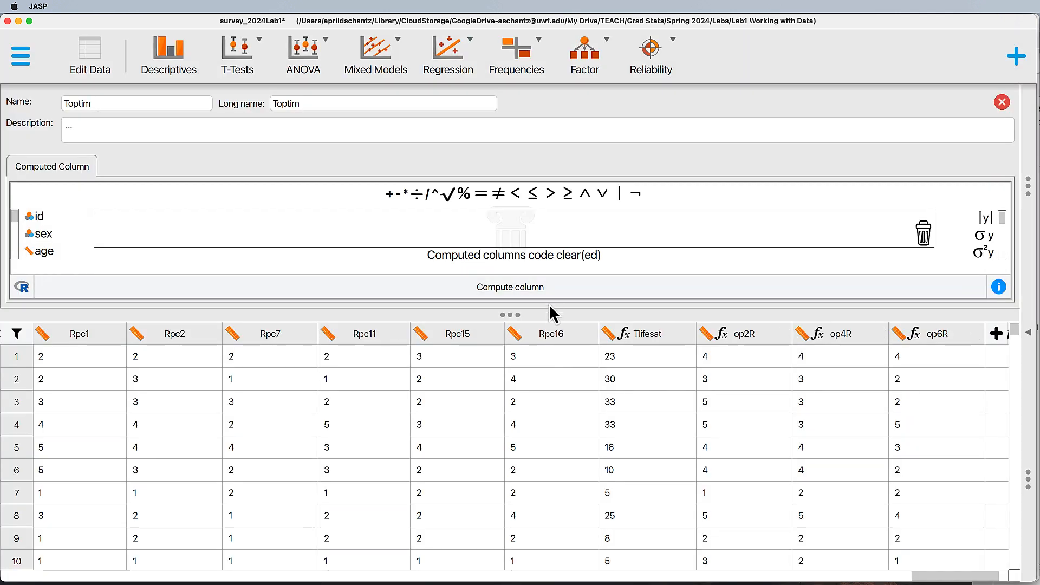
# Enlarge the formula area and build the sum op1 + op3 + op5 for the Toptim column
pyautogui.moveTo(548, 308); pyautogui.dragTo(556, 457)
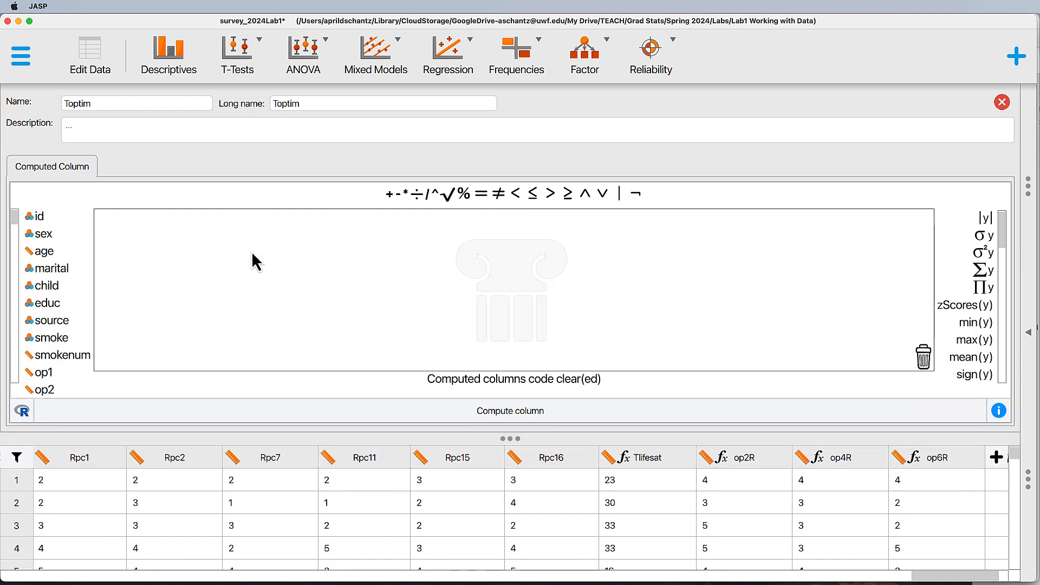
pyautogui.scroll(-5, 49, 298)
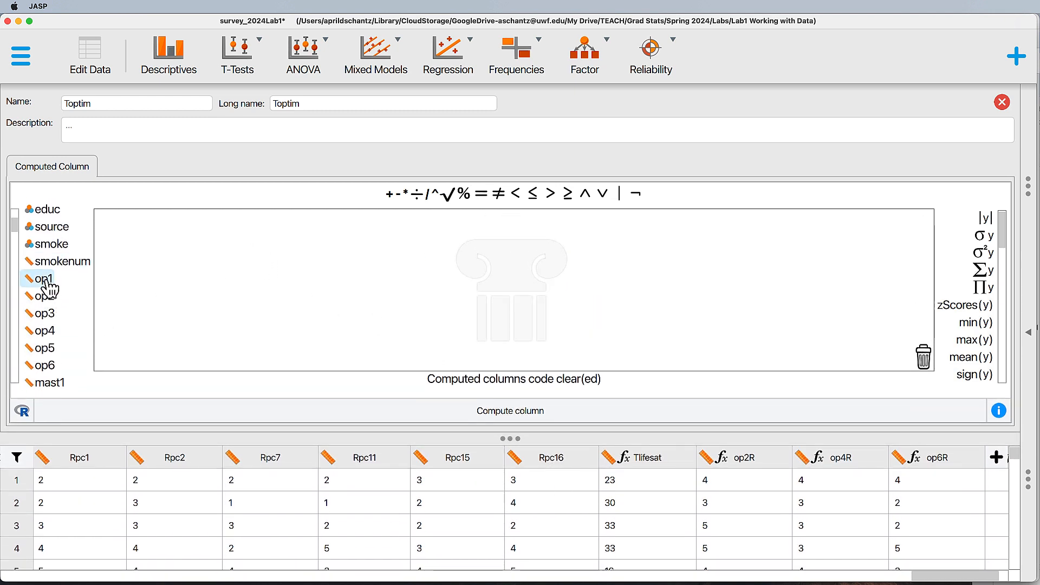
pyautogui.doubleClick(45, 279)
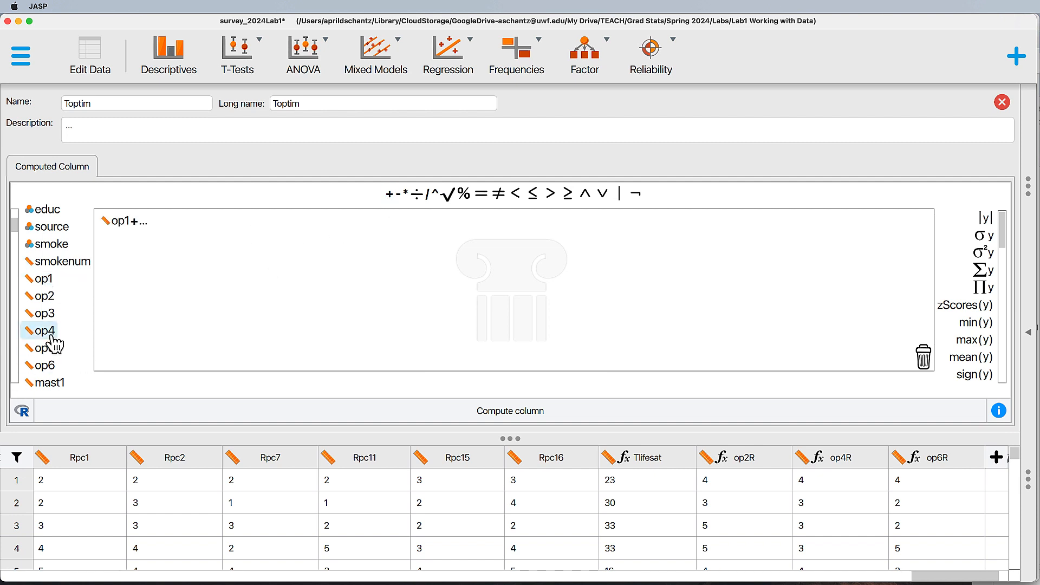
pyautogui.doubleClick(45, 316)
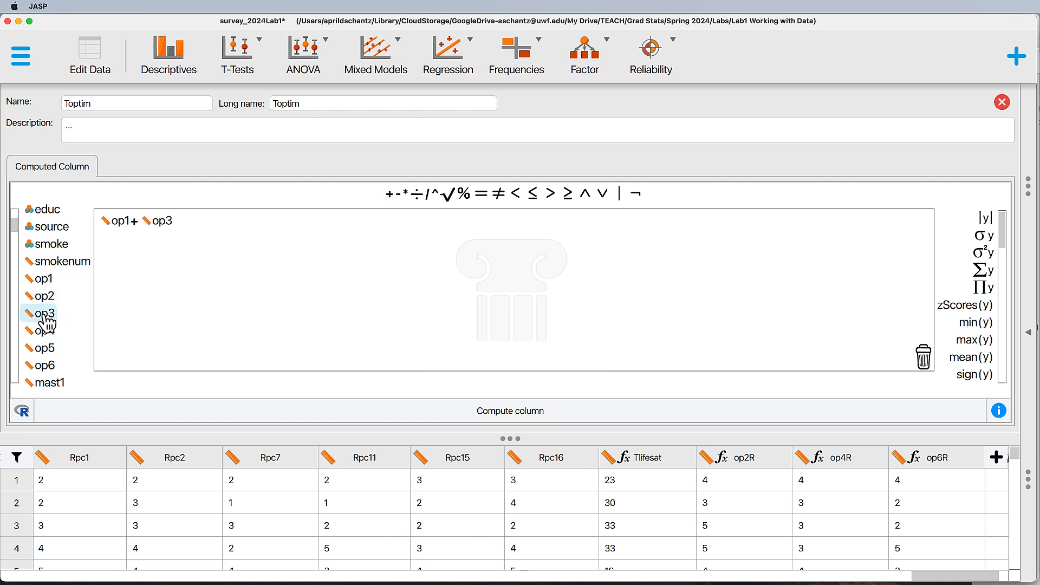
pyautogui.click(389, 193)
pyautogui.doubleClick(43, 347)
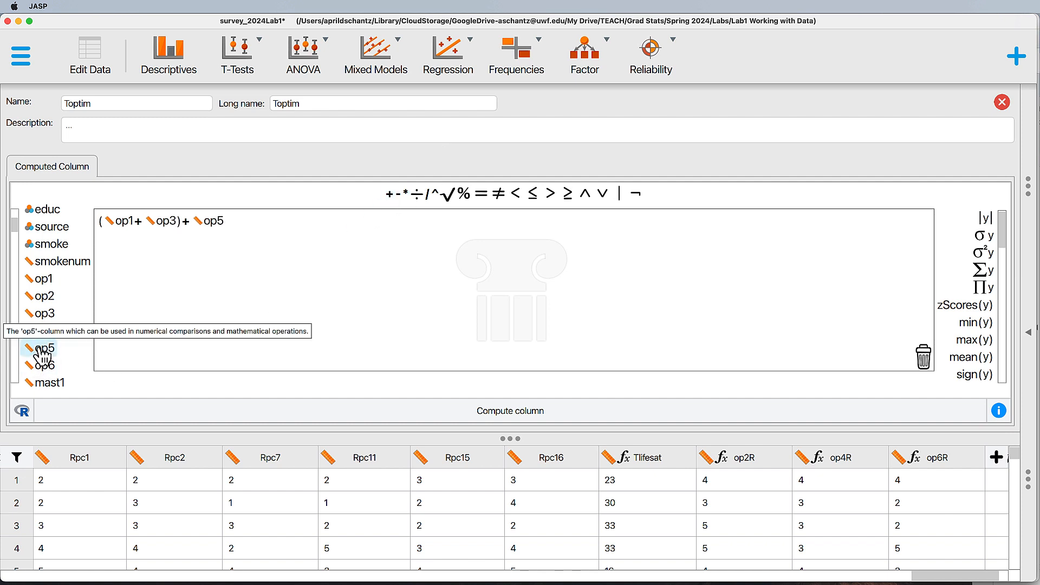
# Extend the Toptim formula by adding the reverse-coded items op2R, op4R and op6R
pyautogui.click(389, 194)
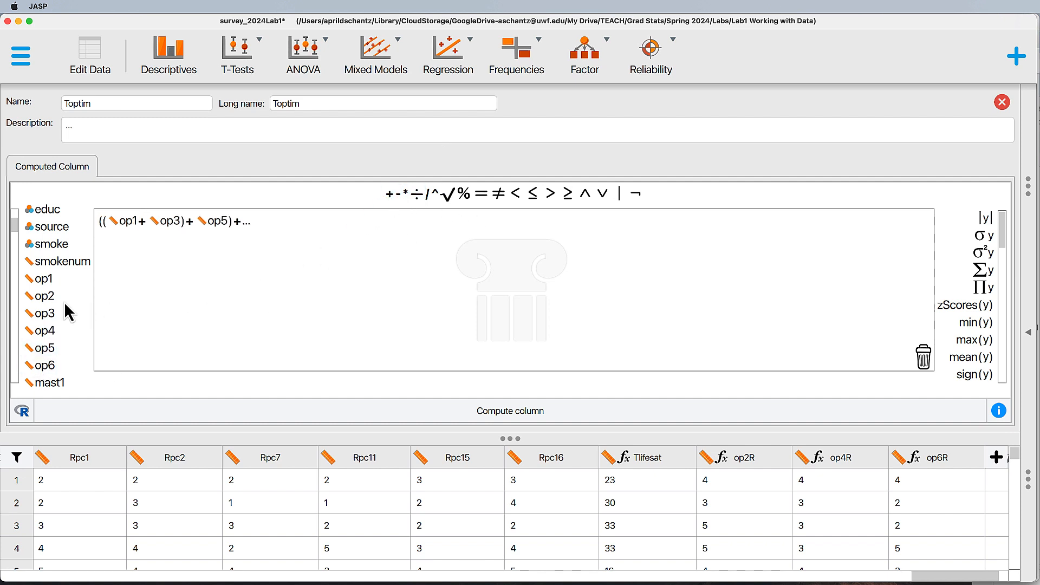
pyautogui.scroll(-10, 55, 306)
pyautogui.scroll(-15, 53, 306)
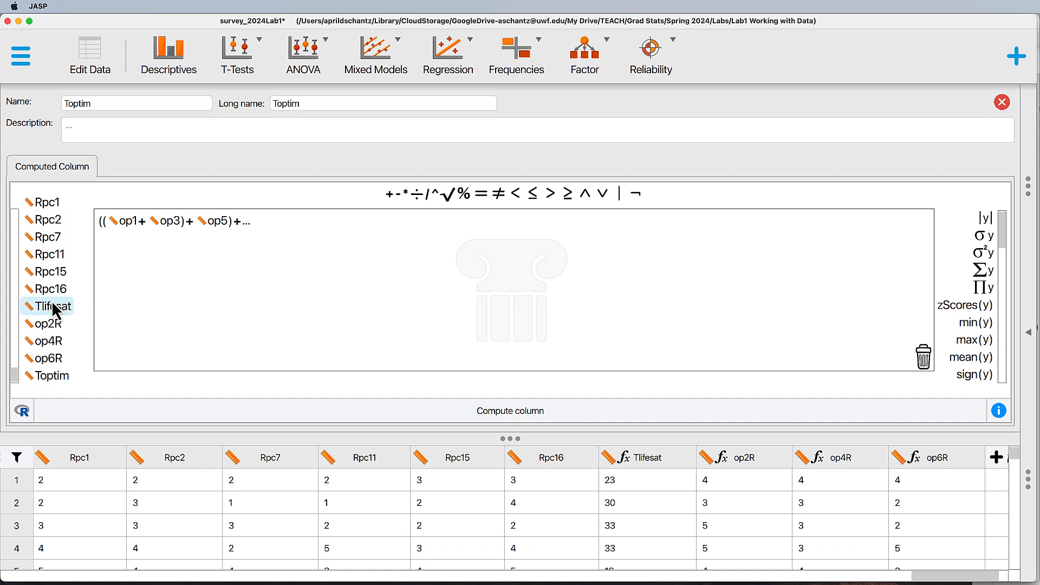
pyautogui.doubleClick(52, 324)
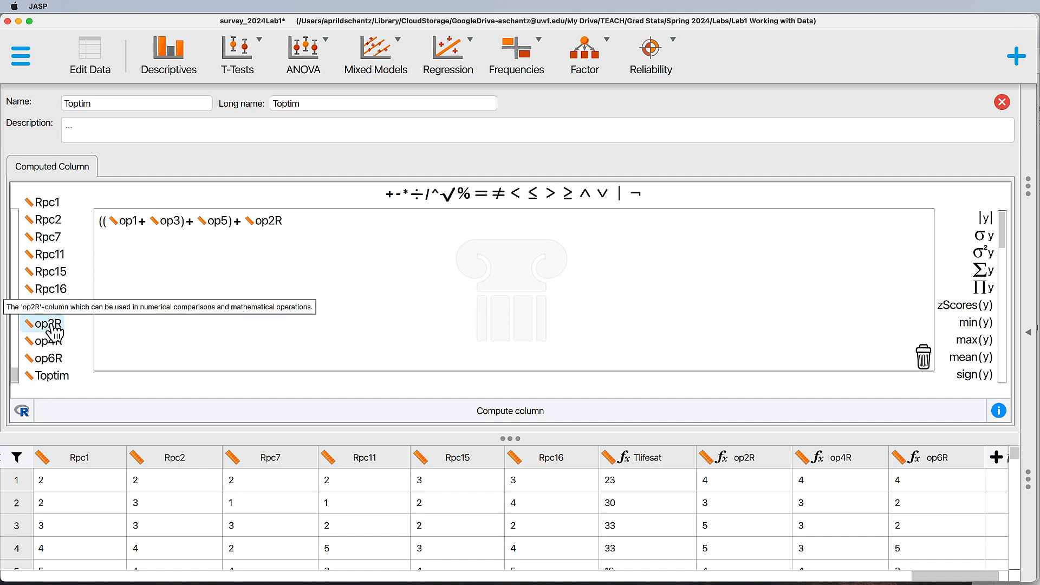
pyautogui.click(389, 194)
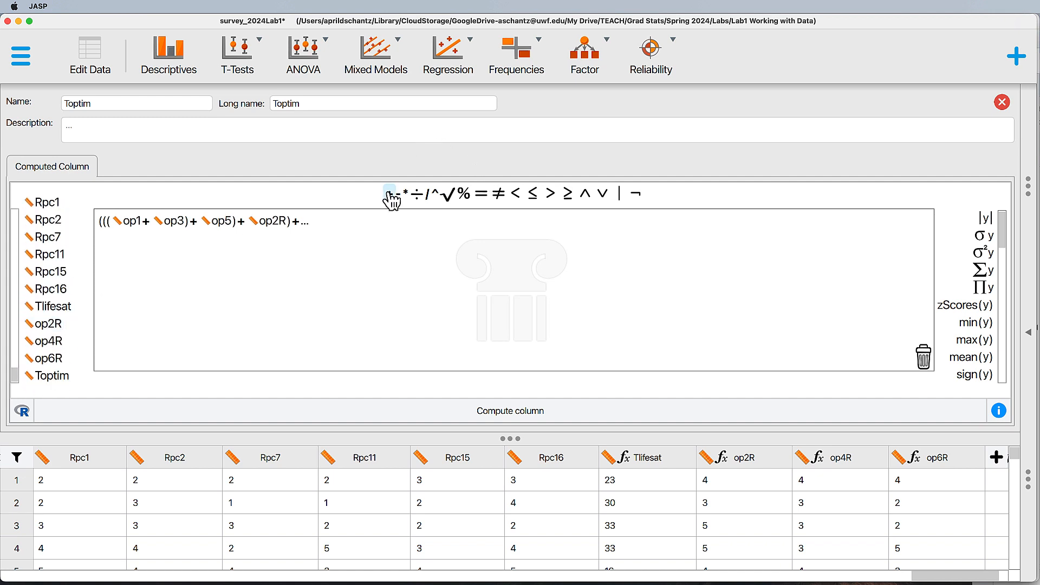
pyautogui.doubleClick(52, 343)
pyautogui.click(390, 193)
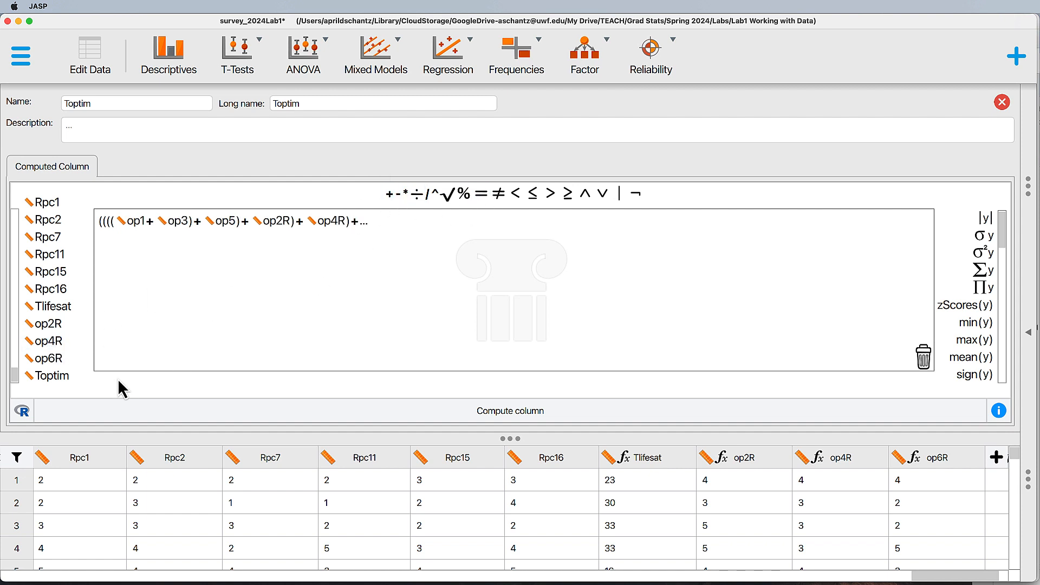
pyautogui.doubleClick(48, 358)
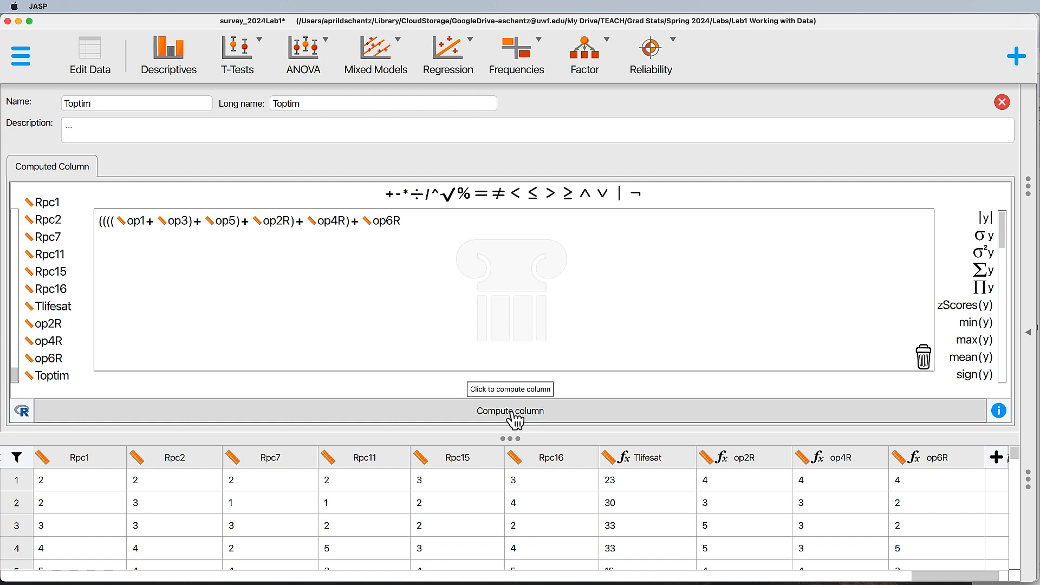
# Compute the Toptim column, close its formula editor and inspect the new column in the data
pyautogui.click(539, 420)
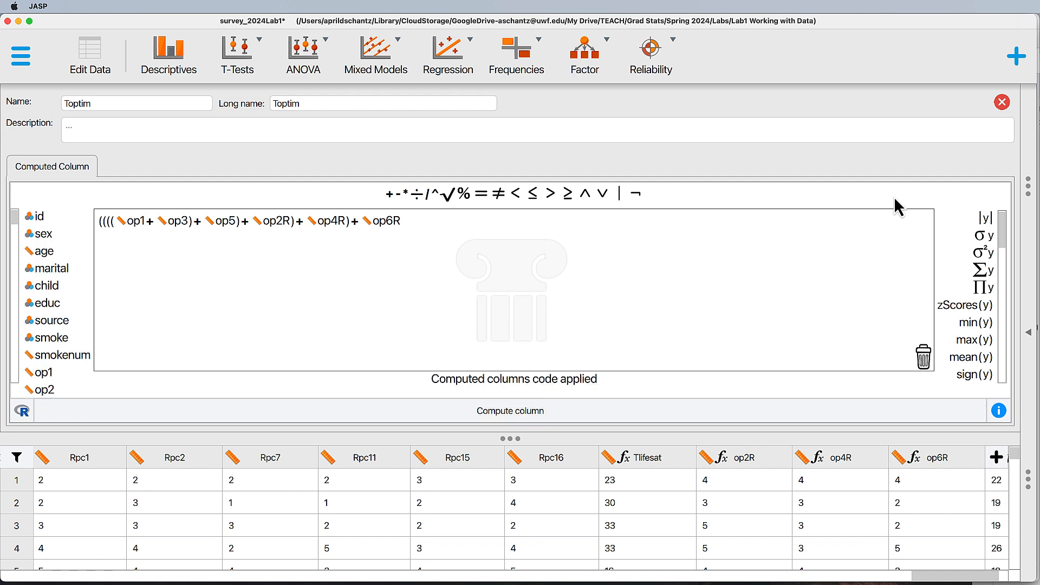
pyautogui.click(1001, 103)
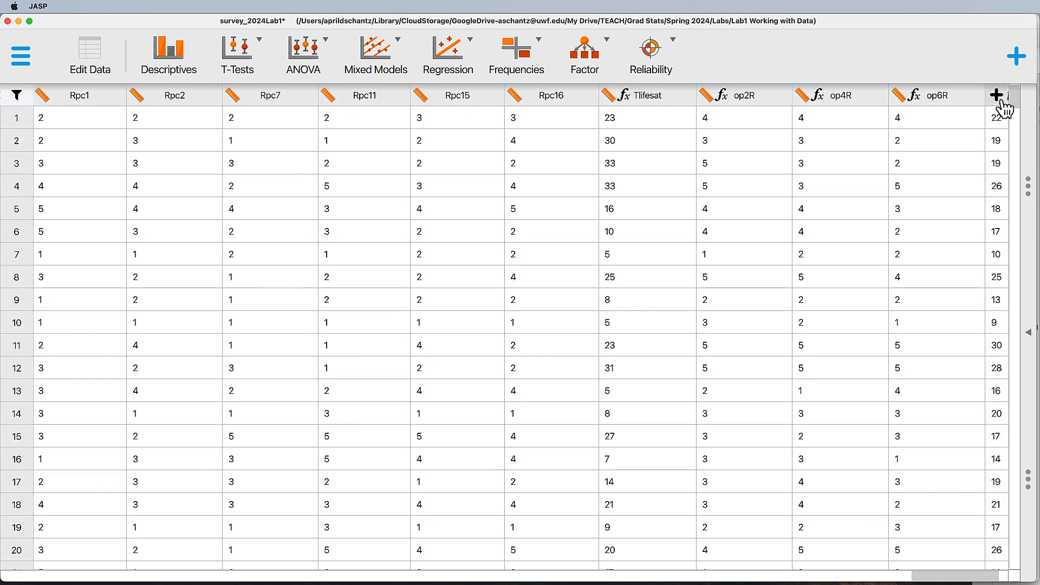
pyautogui.hscroll(2, 660, 317)
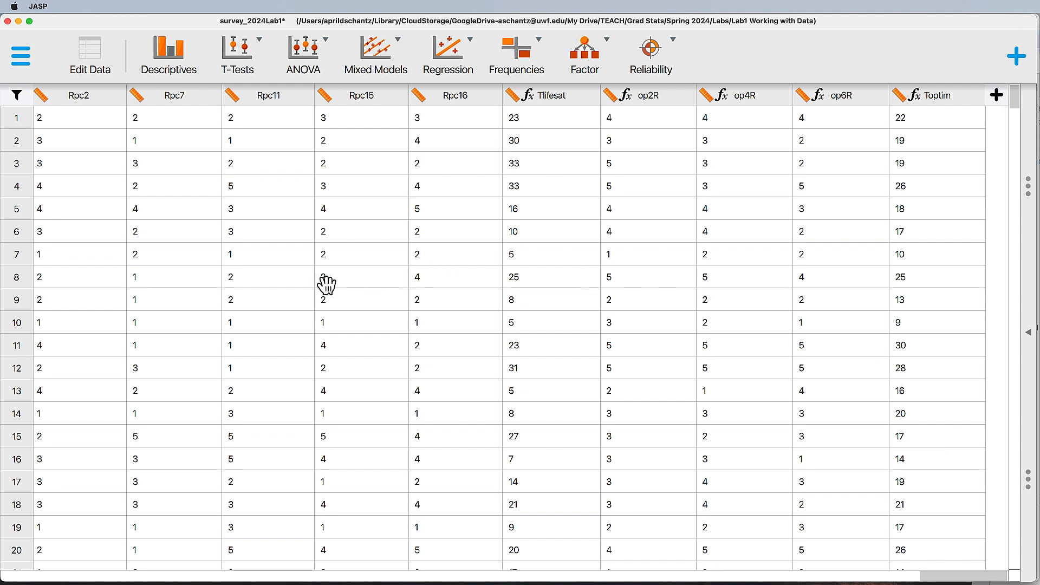
# Save the JASP file as survey_2024Lab1 in the Lab1 Working with Data folder, replacing the existing file
pyautogui.click(24, 67)
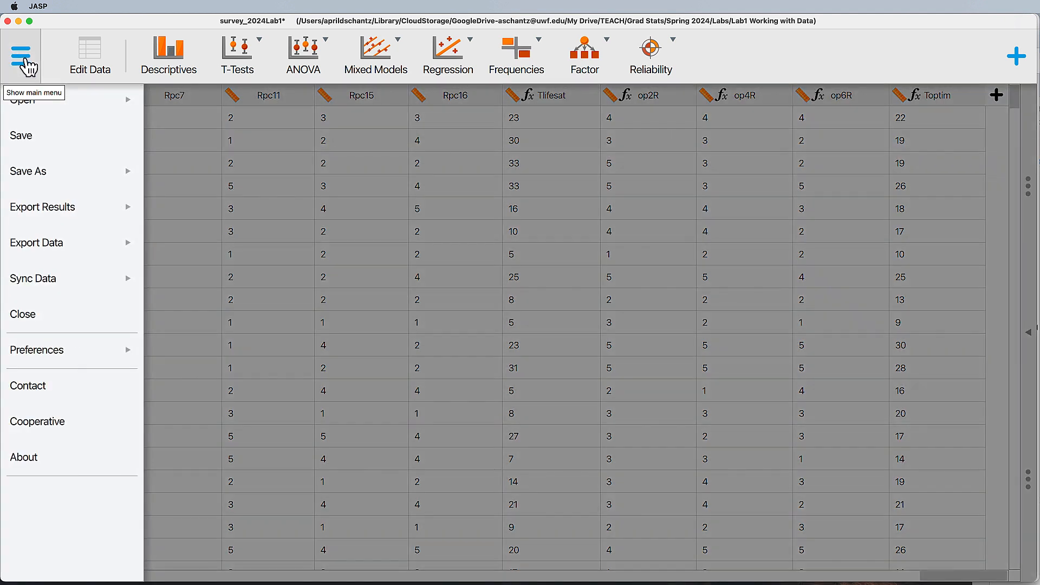
pyautogui.click(21, 178)
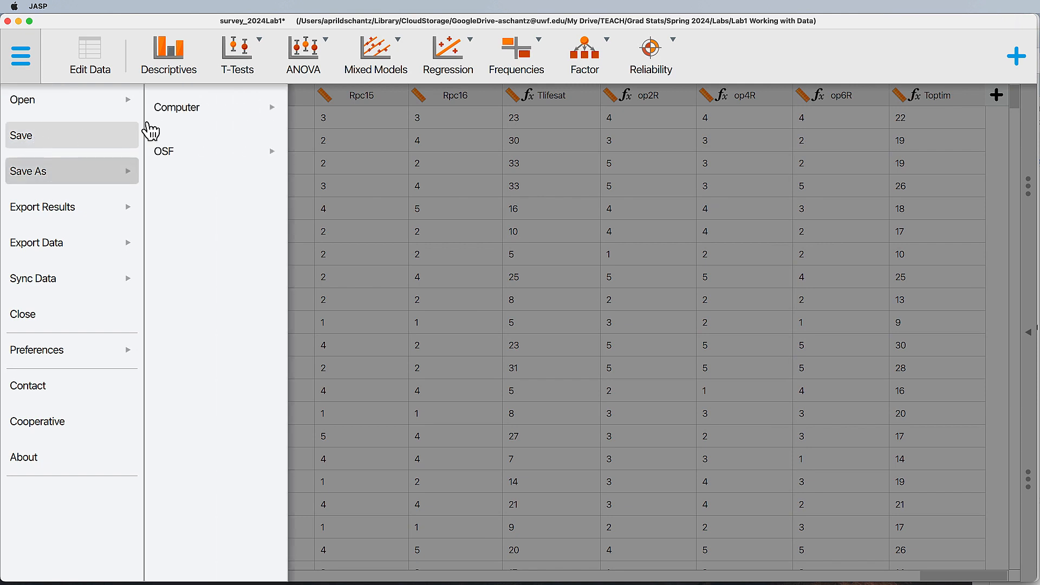
pyautogui.click(184, 110)
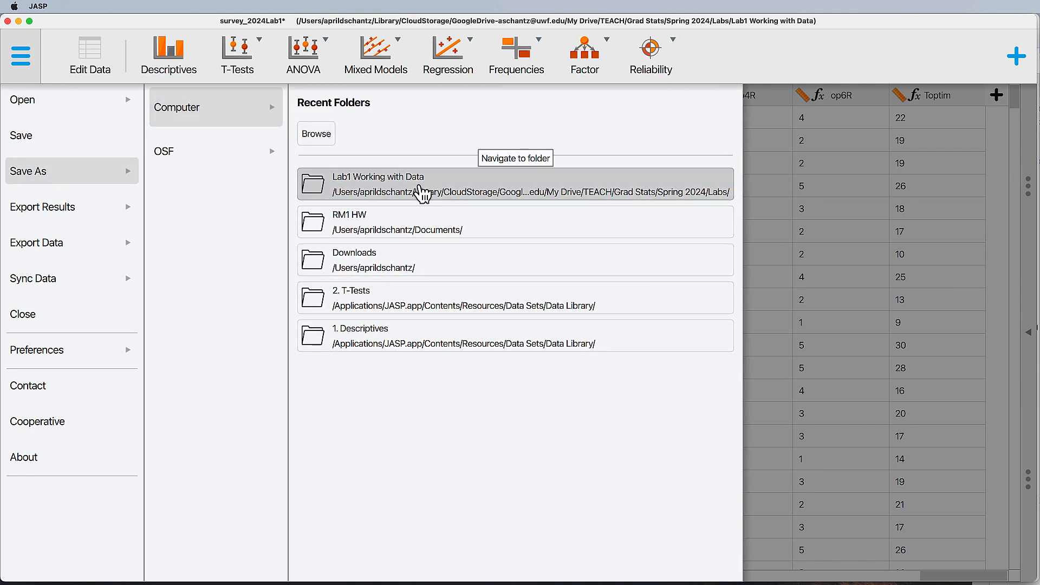
pyautogui.click(422, 192)
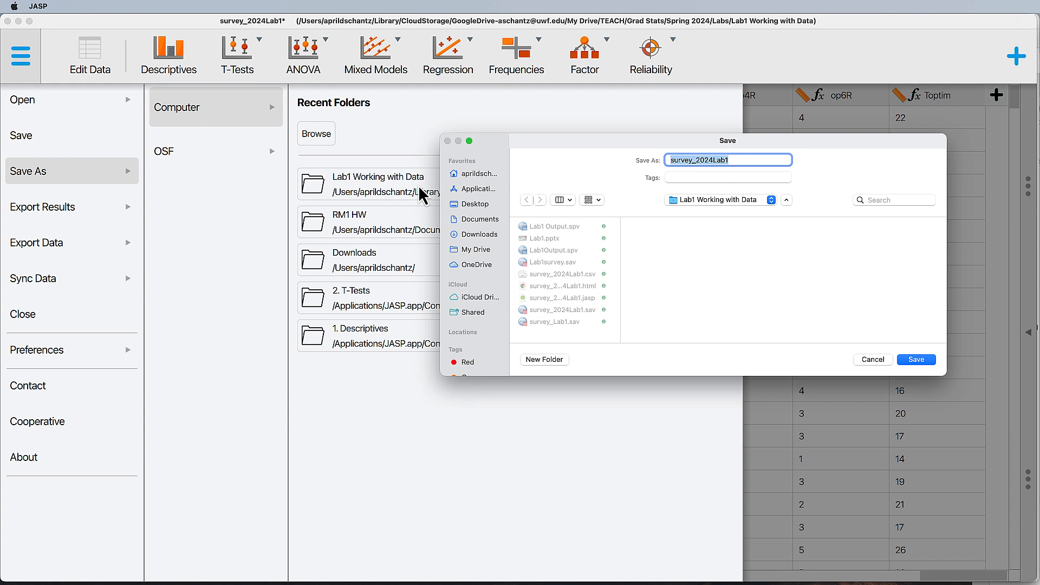
pyautogui.click(917, 361)
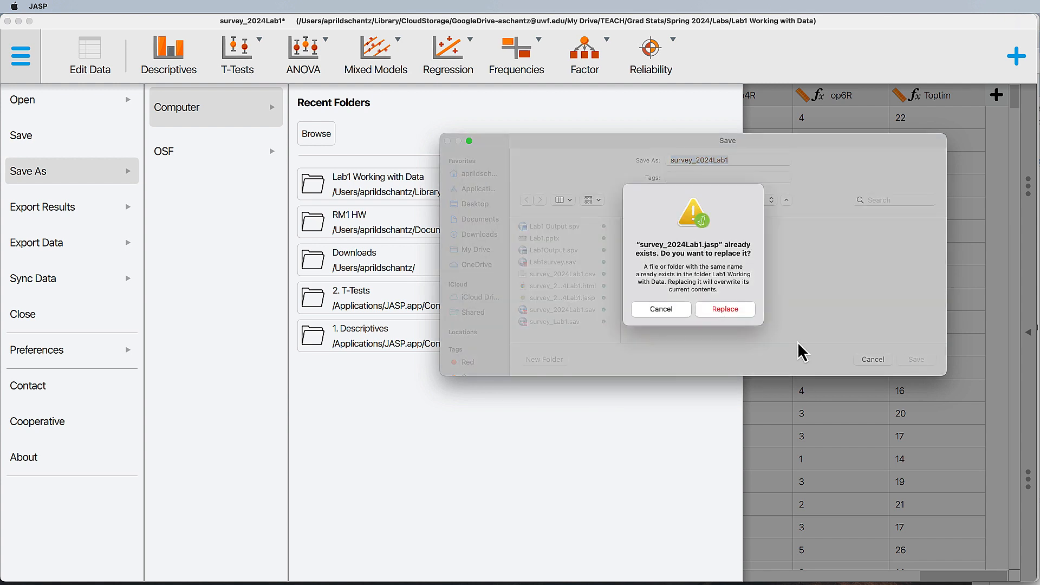
pyautogui.click(721, 309)
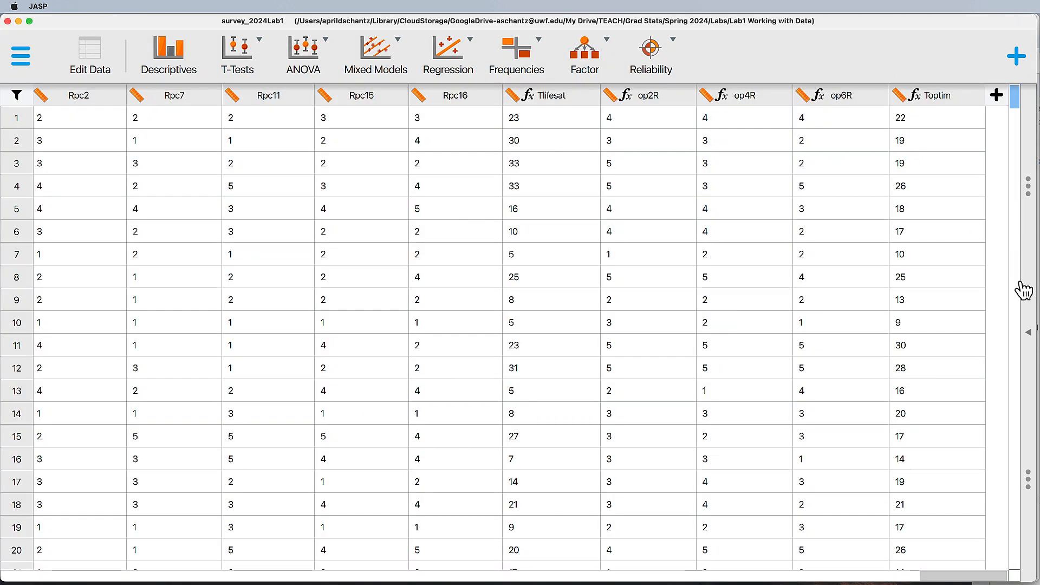
# Bring the reliability analyses and output back into view and review the options available for the overall Results heading
pyautogui.click(1029, 340)
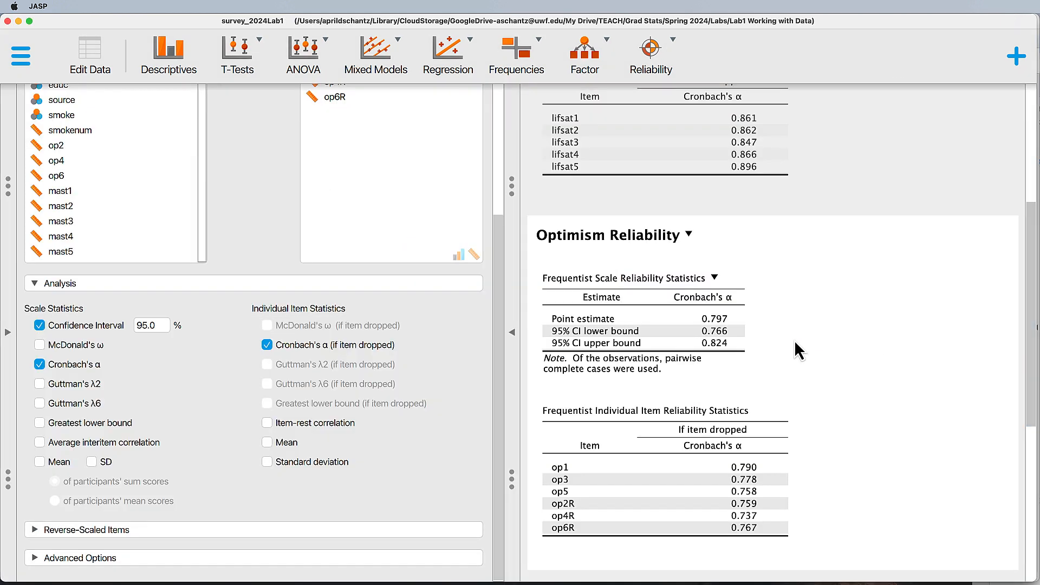
pyautogui.scroll(5, 794, 329)
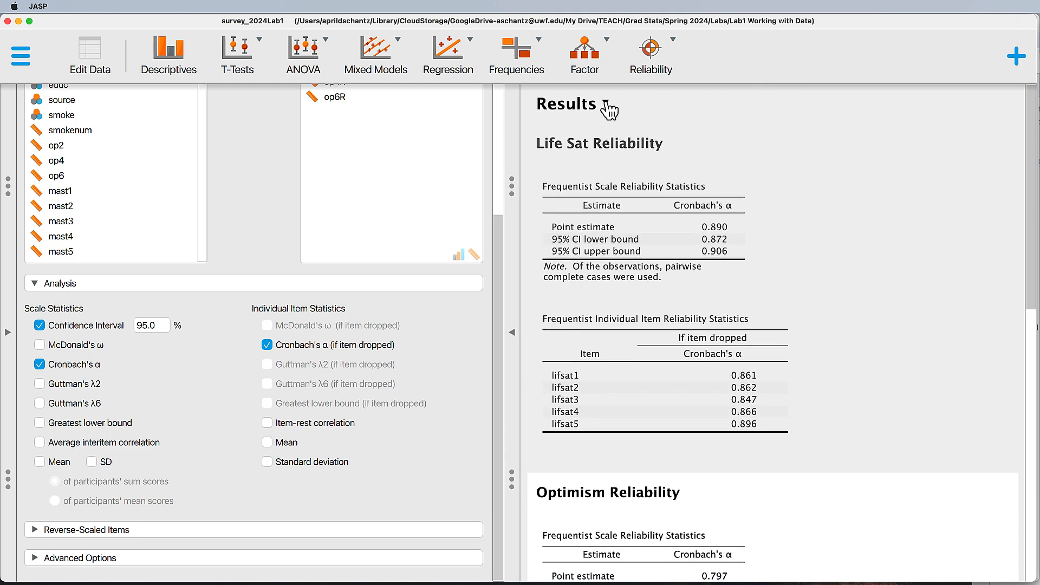
pyautogui.click(607, 104)
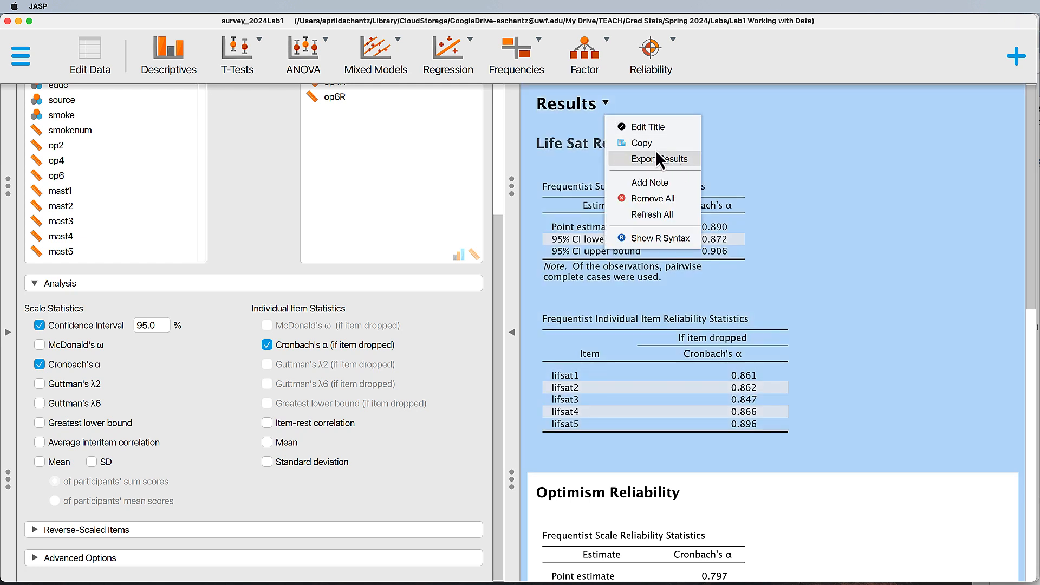
pyautogui.click(769, 107)
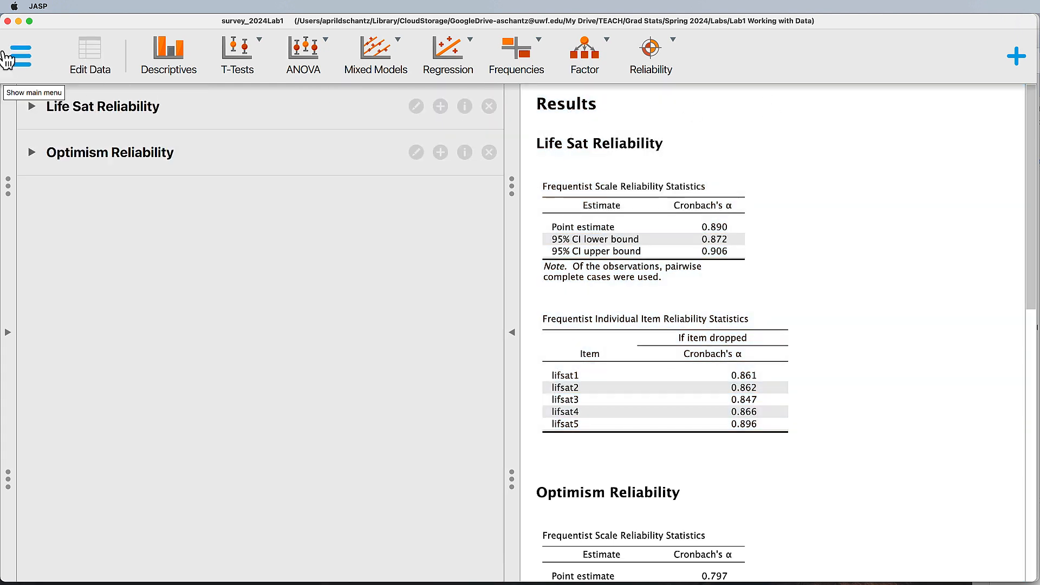
# Export the results to the computer as an HTML file named Lab1 Results in the Lab1 Working with Data folder
pyautogui.click(23, 59)
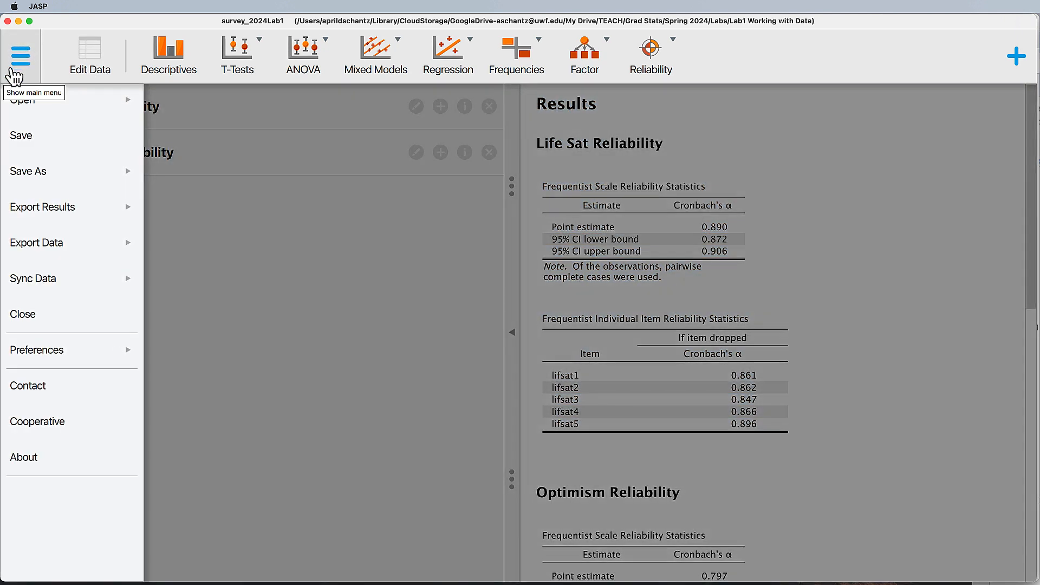
pyautogui.click(54, 217)
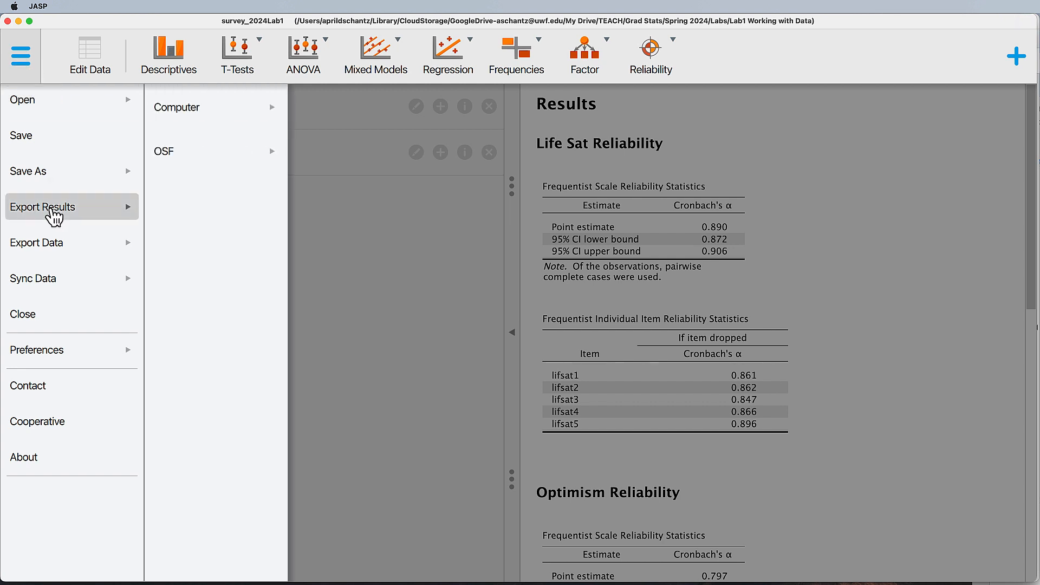
pyautogui.click(193, 114)
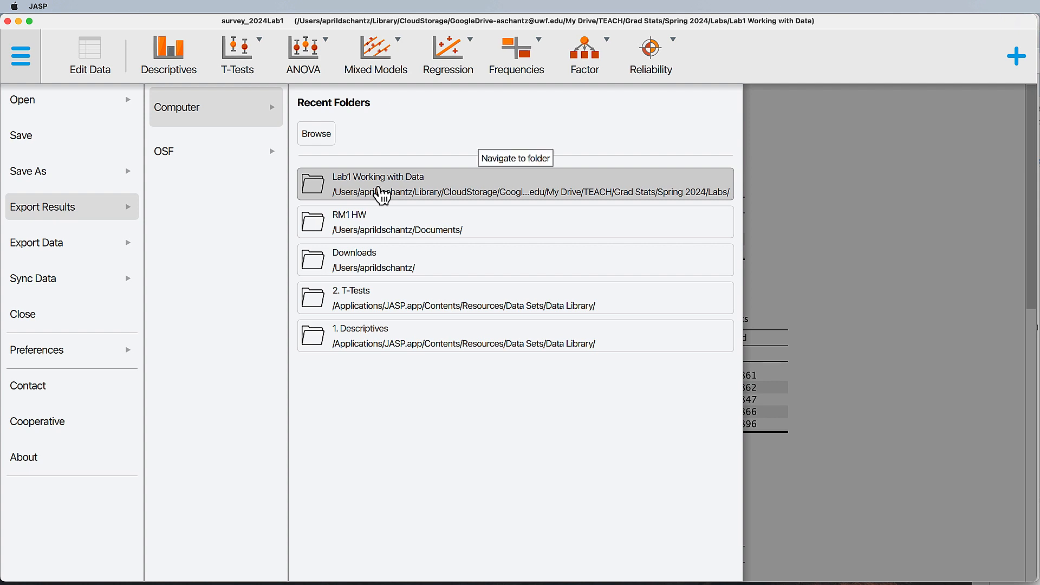
pyautogui.click(382, 195)
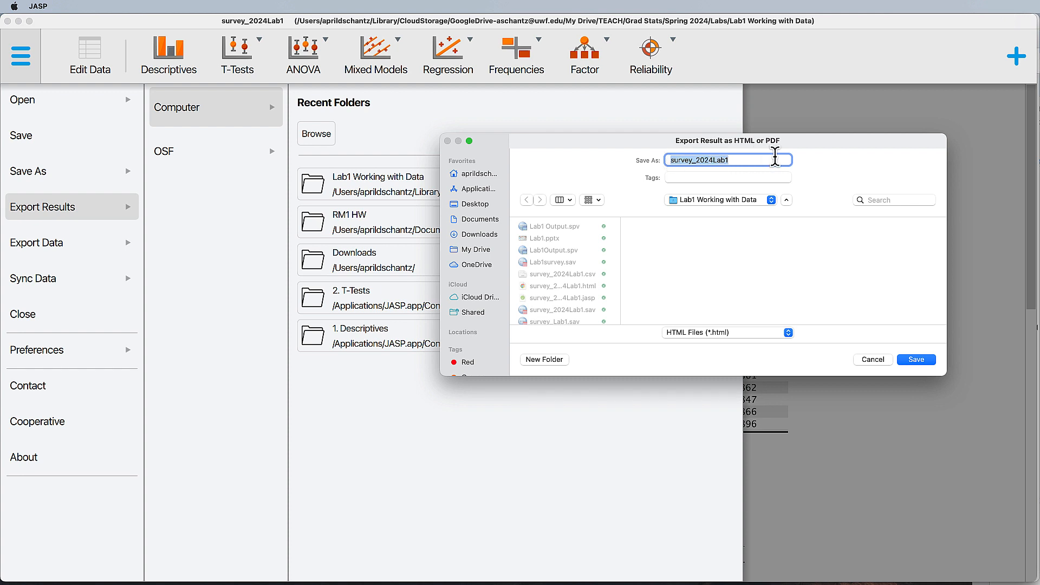
pyautogui.write('Lab1 Results')
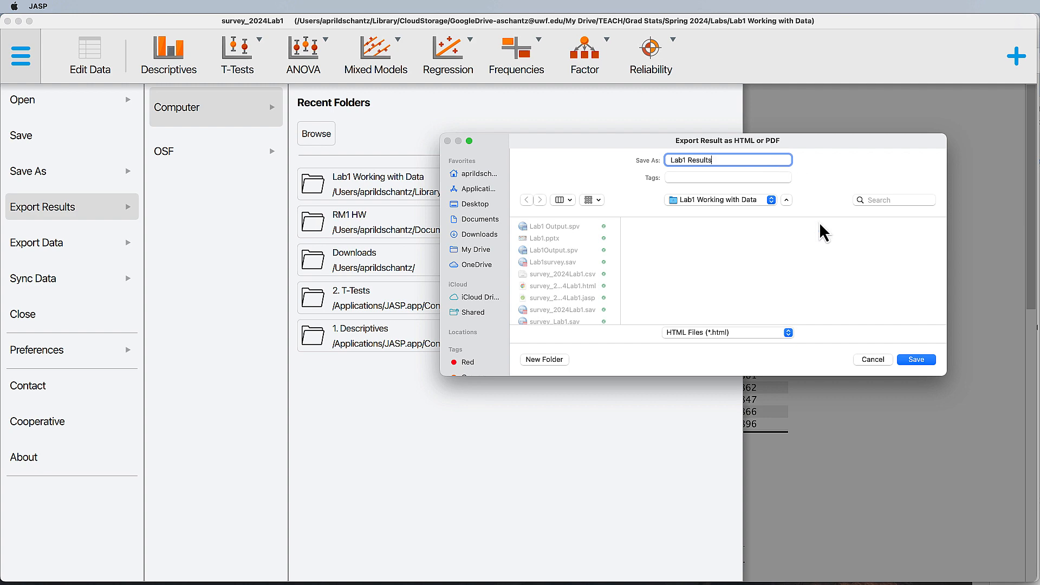
pyautogui.click(925, 361)
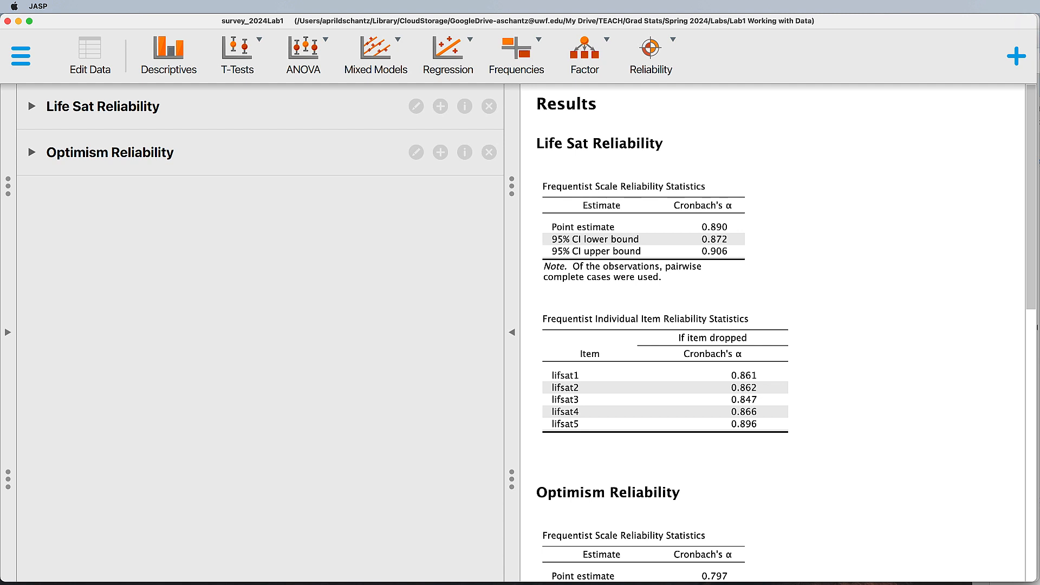
# Switch to Finder, widen the file column and open the exported Lab1 Results.html in Chrome to check its tables
pyautogui.press('super+Tab')
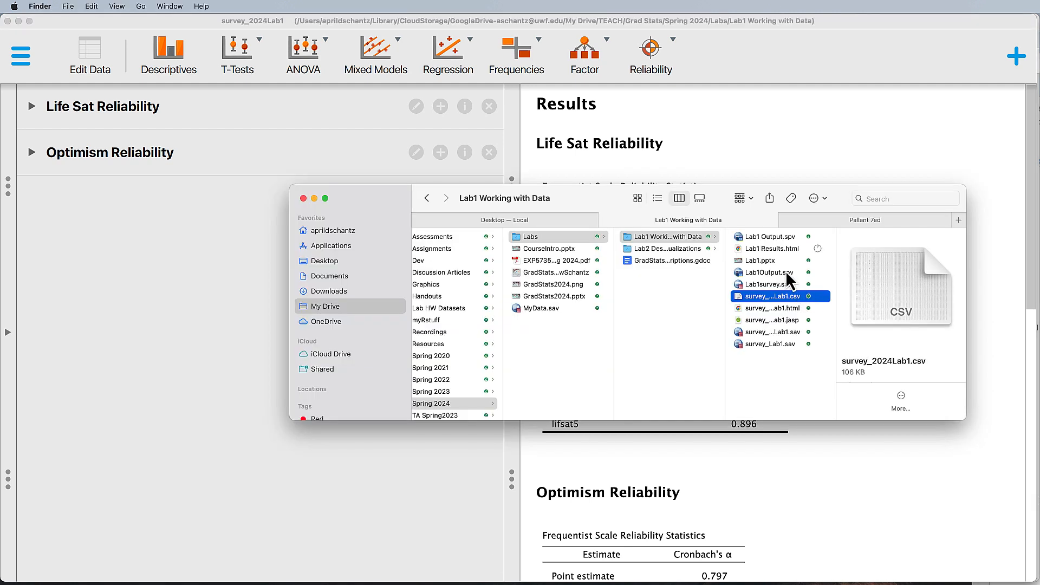
pyautogui.moveTo(836, 273); pyautogui.dragTo(874, 272)
pyautogui.click(777, 249)
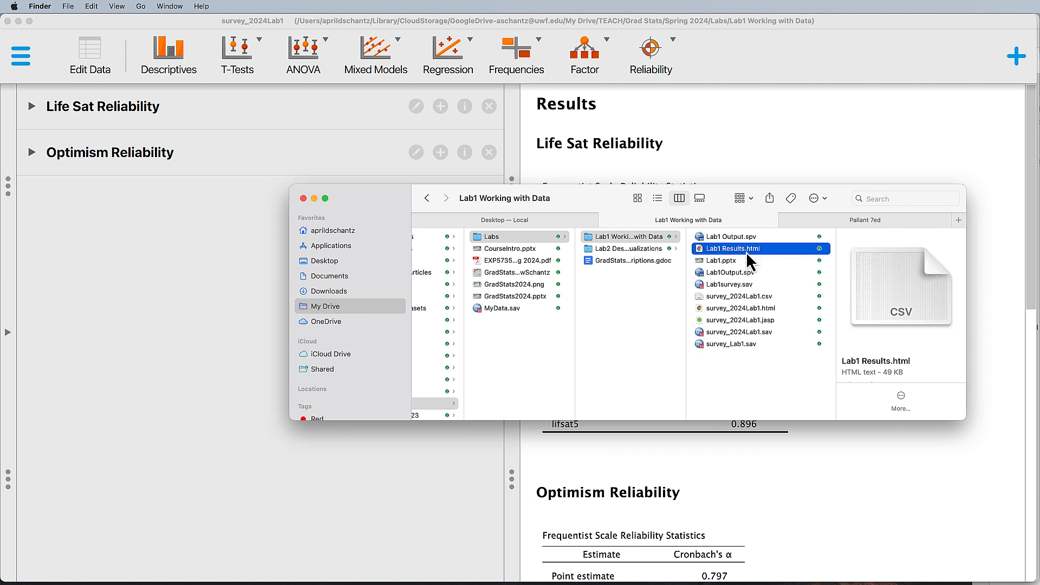
pyautogui.doubleClick(702, 250)
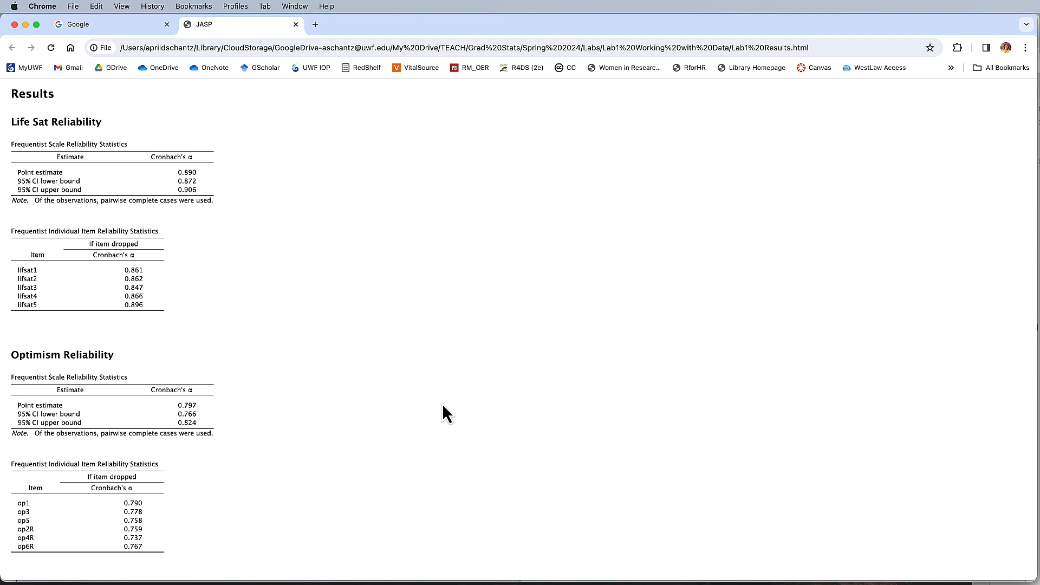
# Switch back to JASP, view the dataset with its computed columns, and return to the reliability results
pyautogui.press('super+Tab')
pyautogui.press('super+Tab')
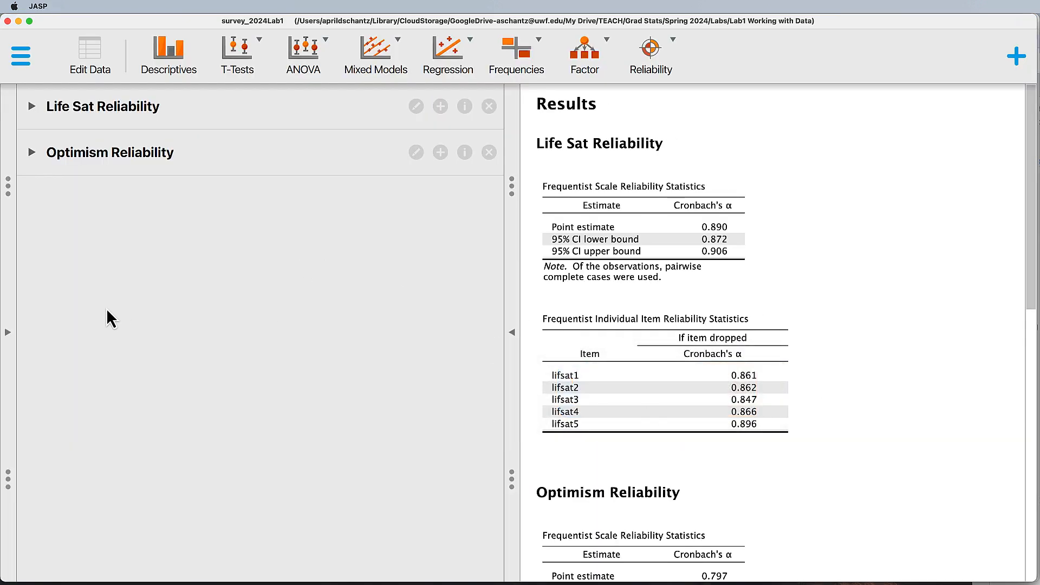
pyautogui.click(10, 334)
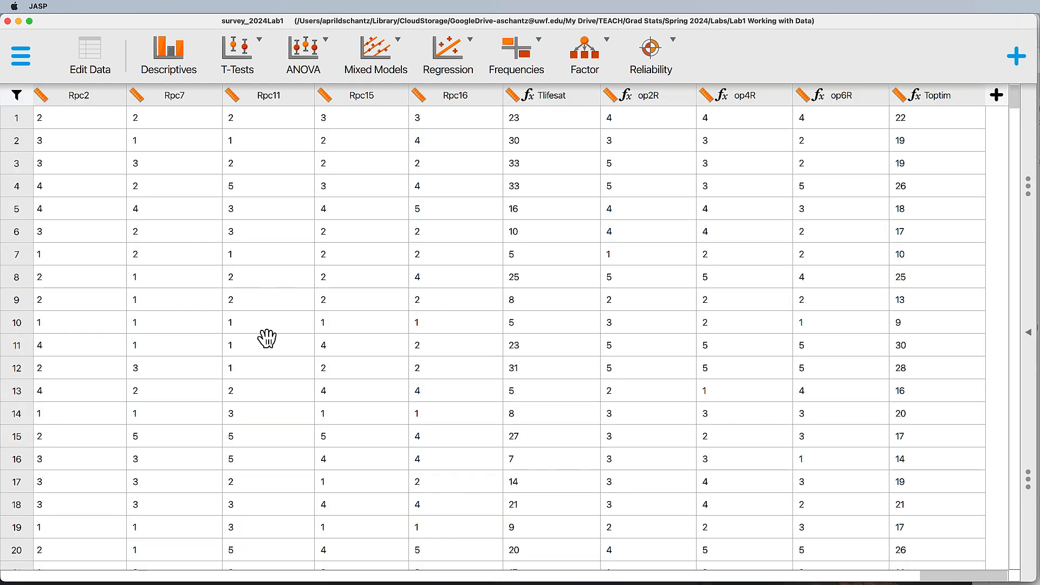
pyautogui.click(1031, 338)
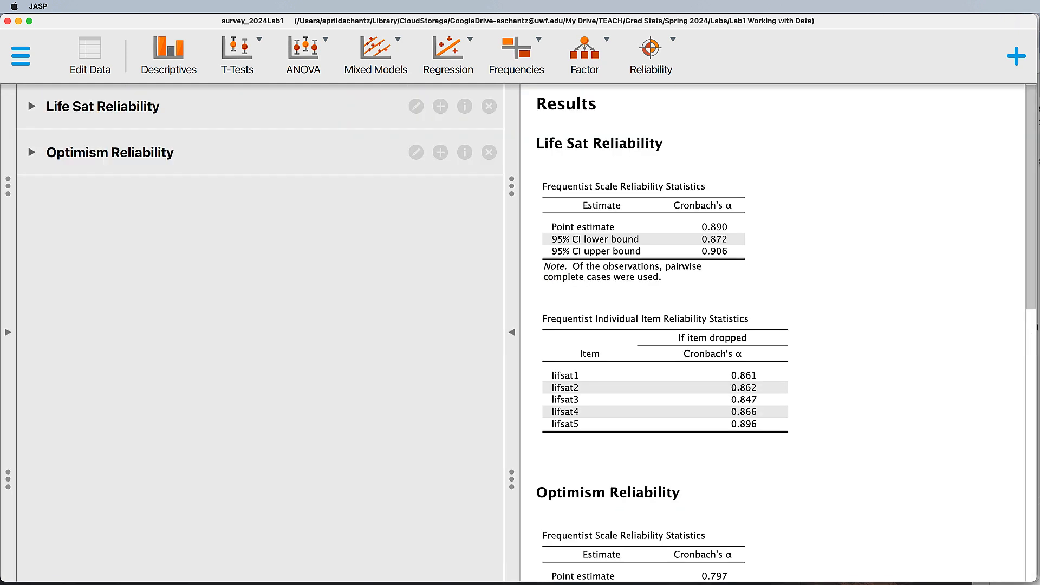